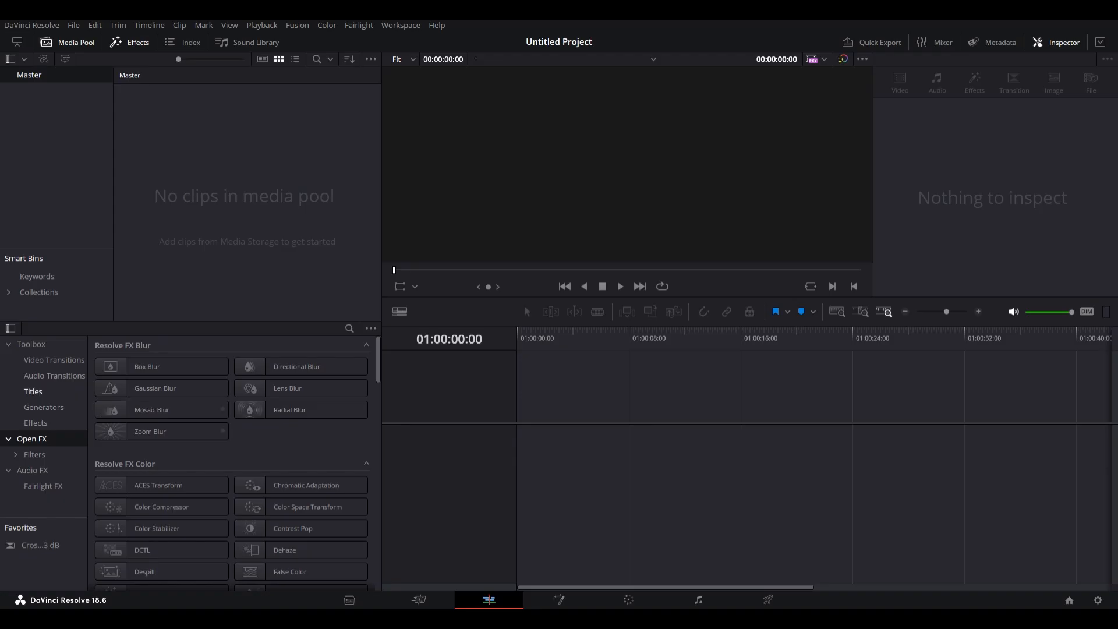
Add a Text+ title to the start of the video track.
{"action": "left_click", "coordinate": [33, 392]}
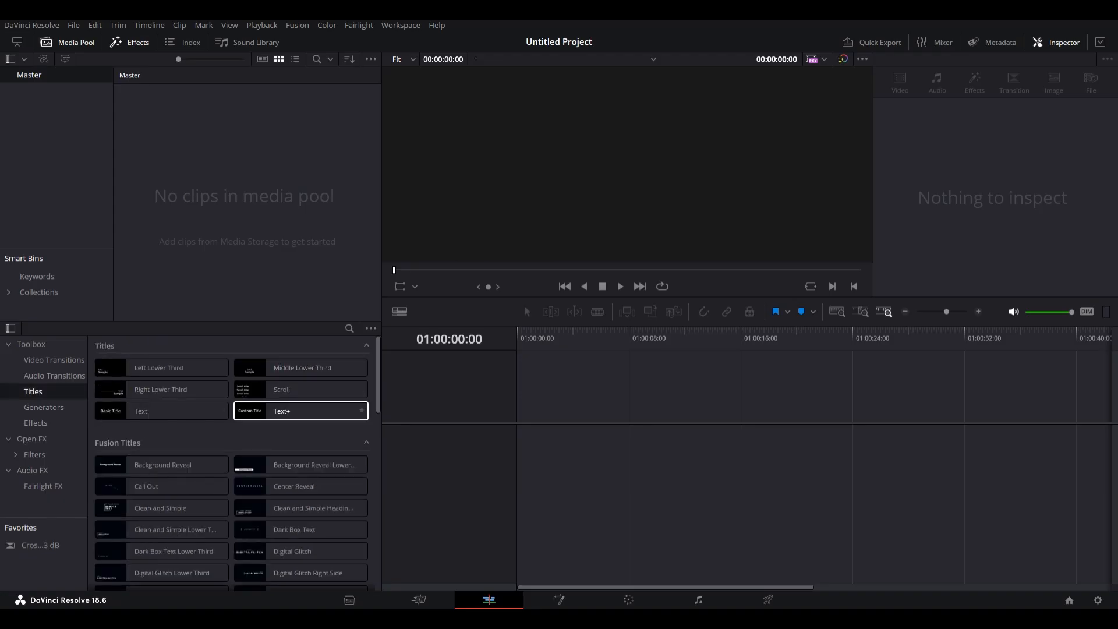
{"action": "left_click_drag", "start_coordinate": [292, 410], "coordinate": [553, 446]}
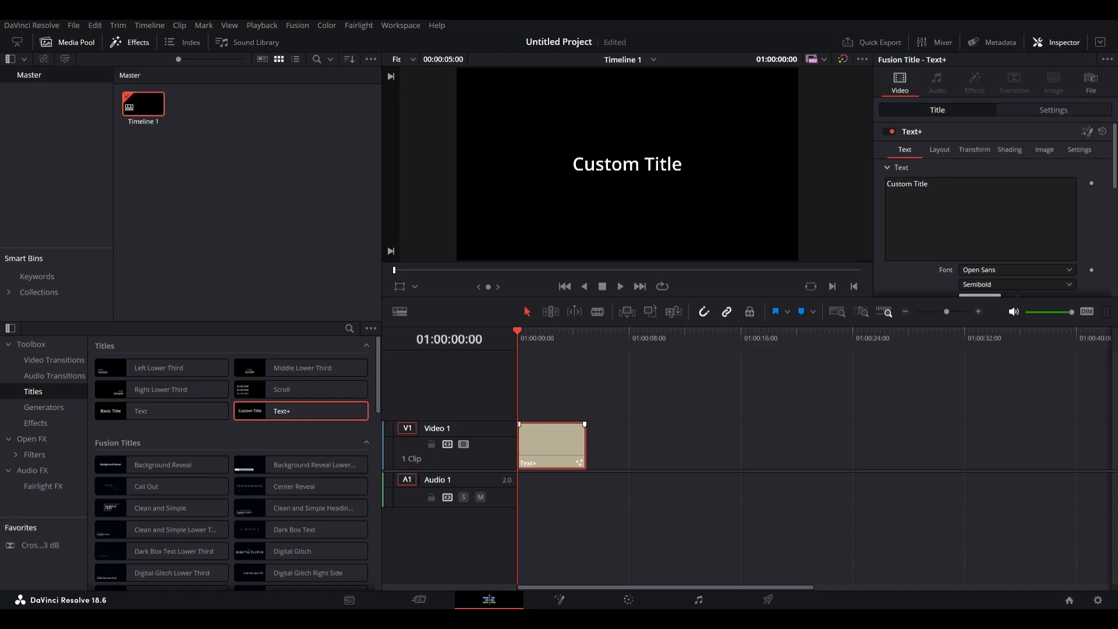
Replace the title's text with Potato.
{"action": "key", "text": "space"}
{"action": "key", "text": "space"}
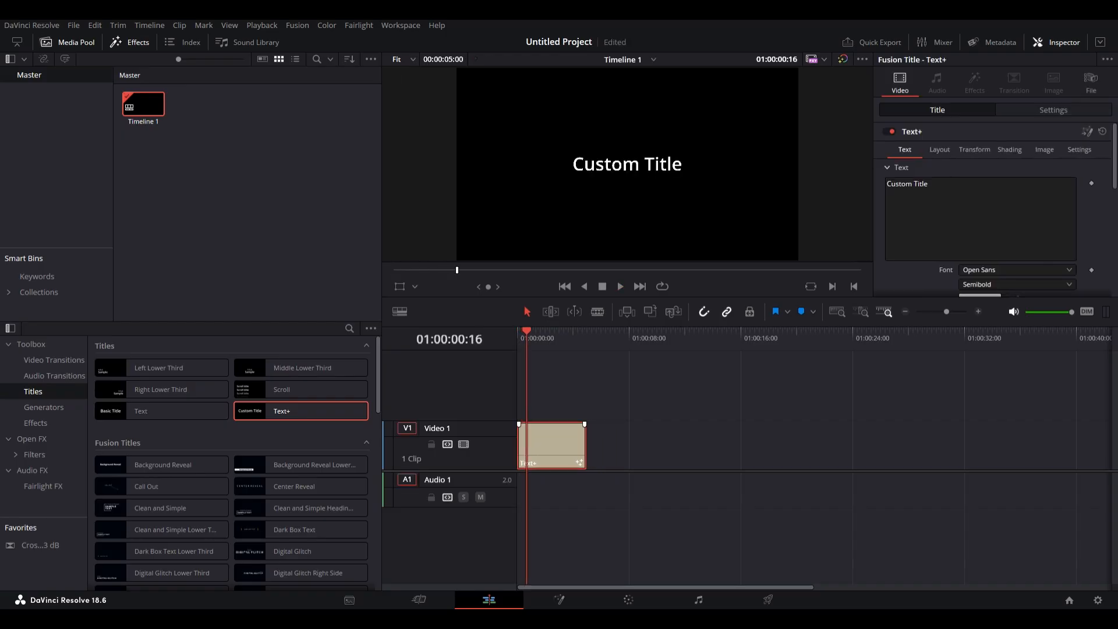
{"action": "key", "text": "Home"}
{"action": "left_click", "coordinate": [929, 184]}
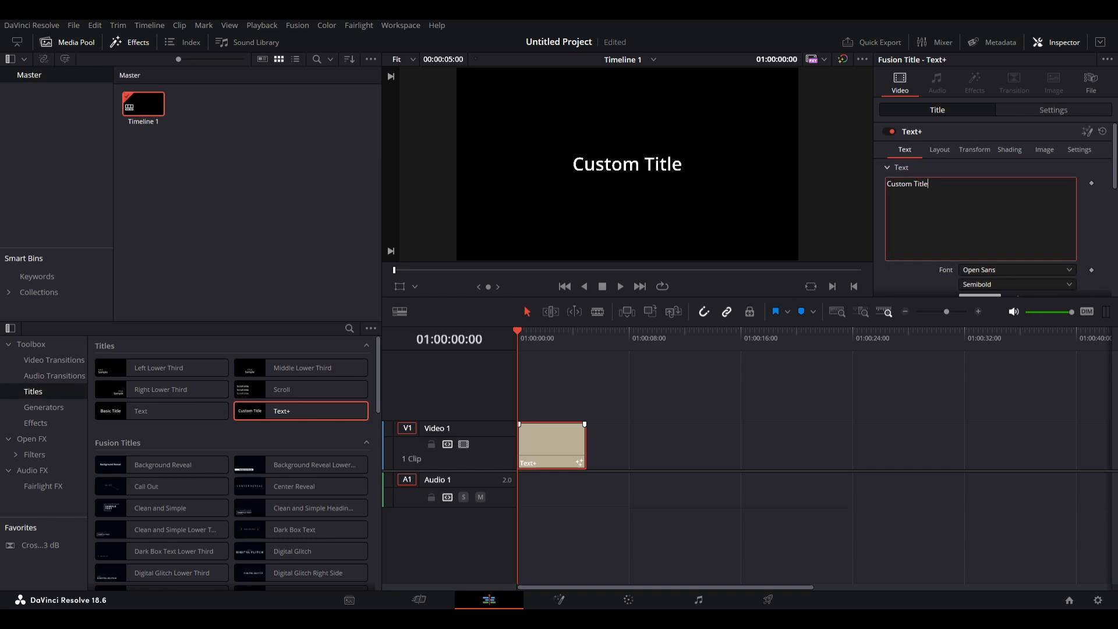
{"action": "key", "text": "BackSpace"}
{"action": "key", "text": "BackSpace"}
{"action": "key", "text": "BackSpace"}
{"action": "key", "text": "BackSpace"}
{"action": "key", "text": "BackSpace"}
{"action": "key", "text": "BackSpace"}
{"action": "key", "text": "BackSpace"}
{"action": "key", "text": "BackSpace"}
{"action": "key", "text": "BackSpace"}
{"action": "key", "text": "BackSpace"}
{"action": "key", "text": "BackSpace"}
{"action": "key", "text": "BackSpace"}
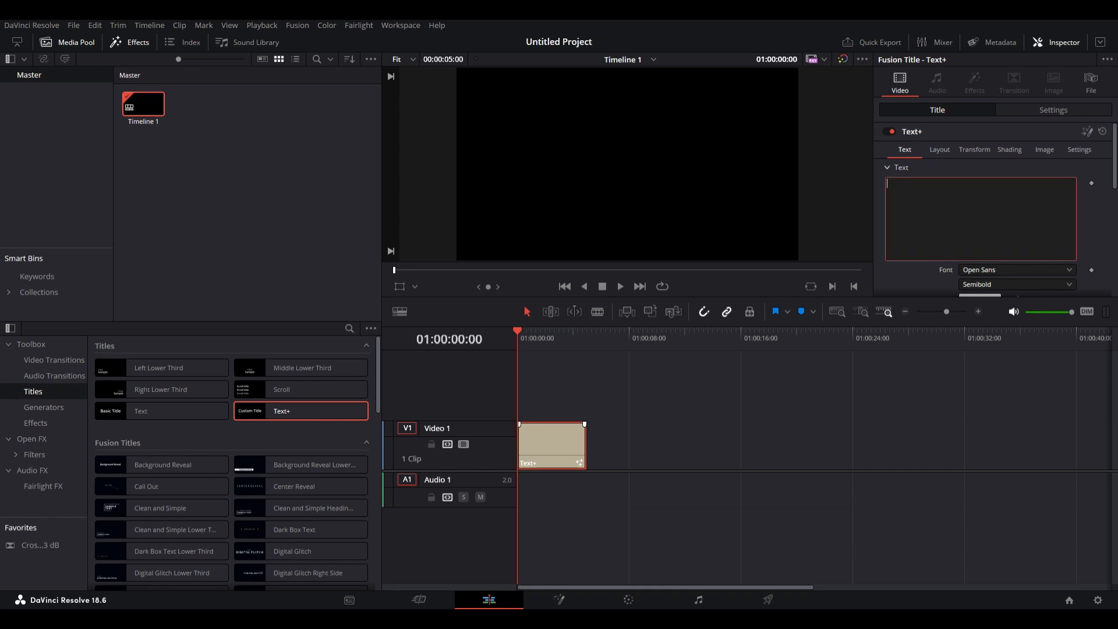
{"action": "type", "text": "Potato"}
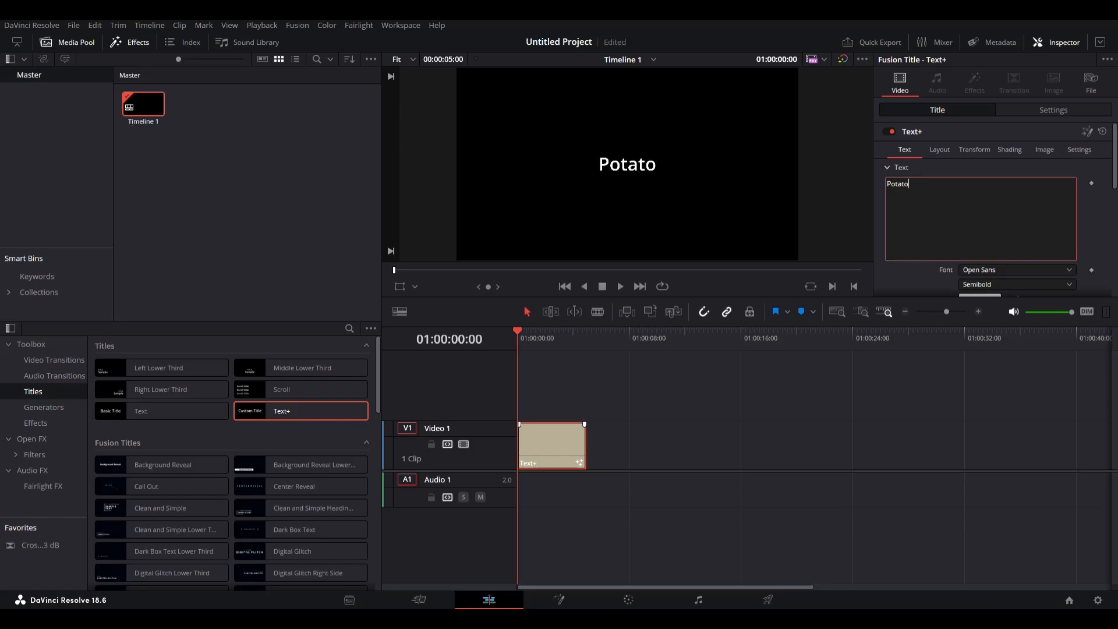
Add a fade-in of about 1 second to the start of the title clip and preview it.
{"action": "left_click", "coordinate": [687, 396]}
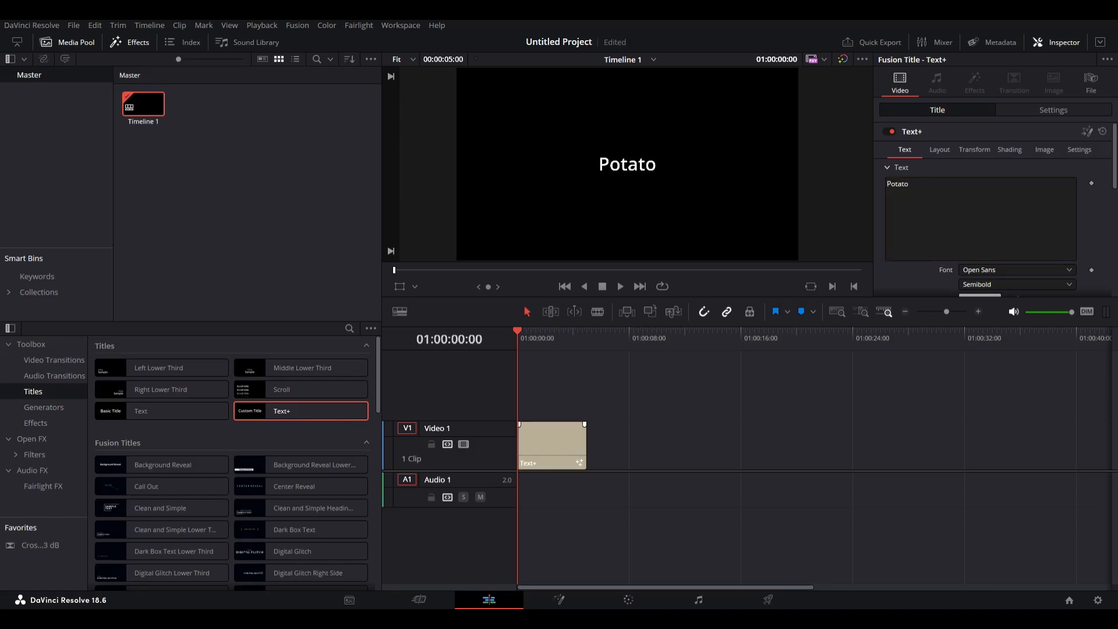
{"action": "key", "text": "space"}
{"action": "left_click_drag", "start_coordinate": [519, 425], "coordinate": [531, 424]}
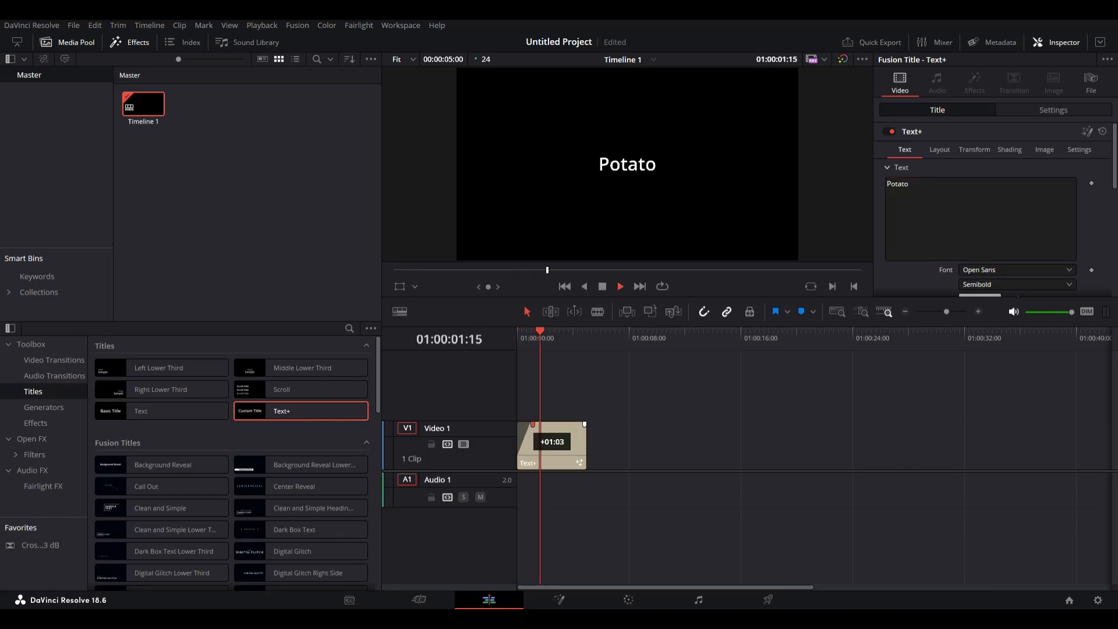
{"action": "key", "text": "space"}
{"action": "left_click_drag", "start_coordinate": [551, 332], "coordinate": [518, 332]}
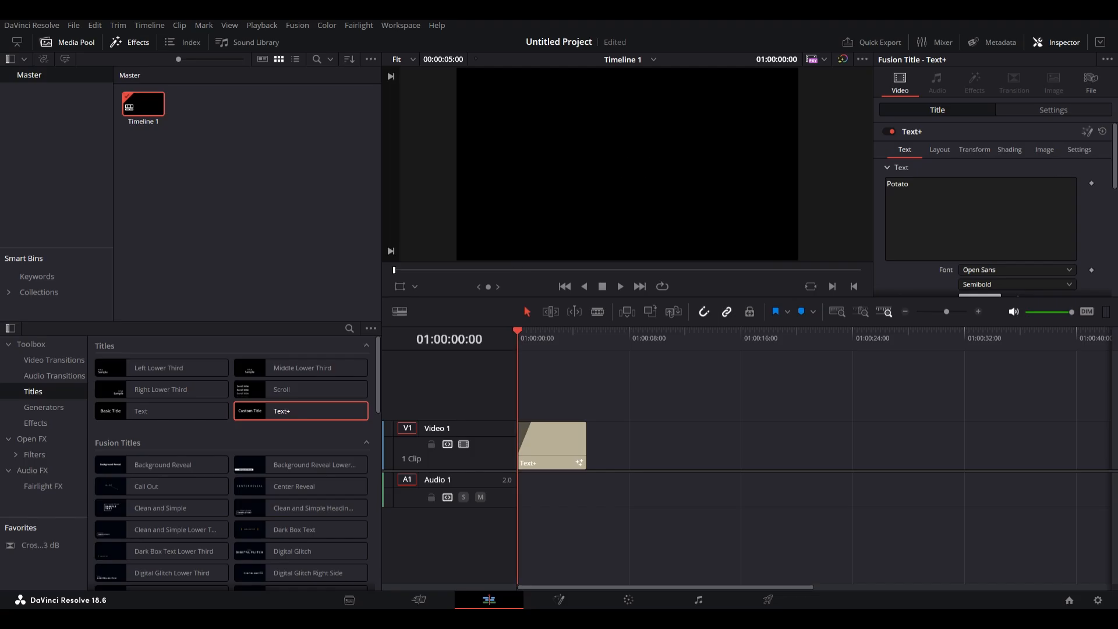
{"action": "key", "text": "space"}
{"action": "key", "text": "space"}
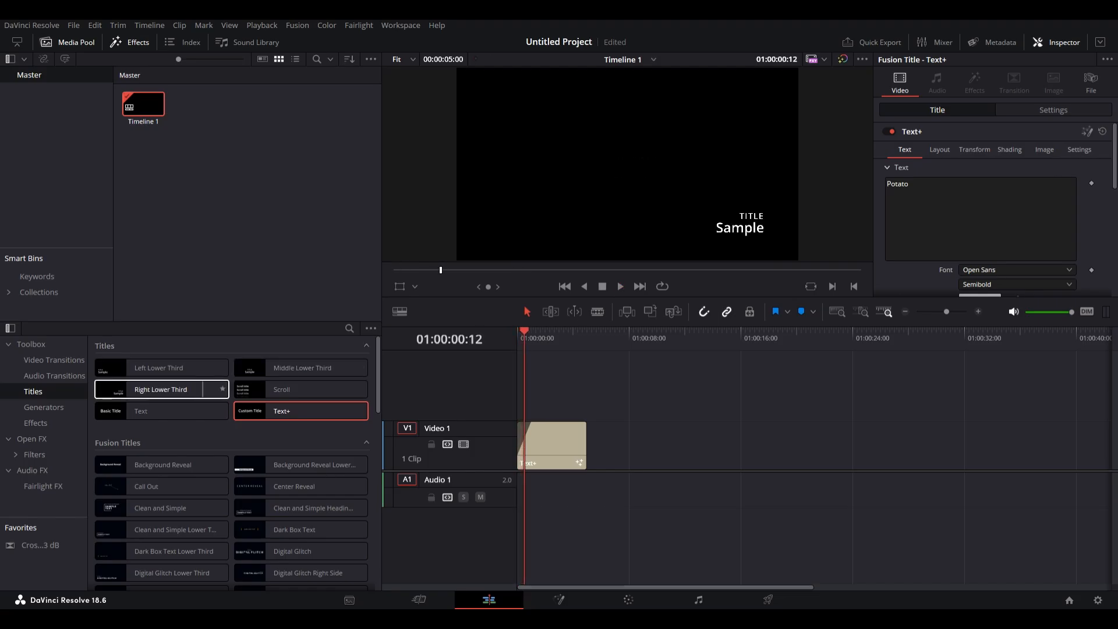
Apply the Light Rays filter from Open FX Filters to the title clip.
{"action": "left_click", "coordinate": [36, 423]}
{"action": "scroll", "coordinate": [163, 421], "scroll_direction": "down", "scroll_amount": 2}
{"action": "left_click", "coordinate": [34, 454]}
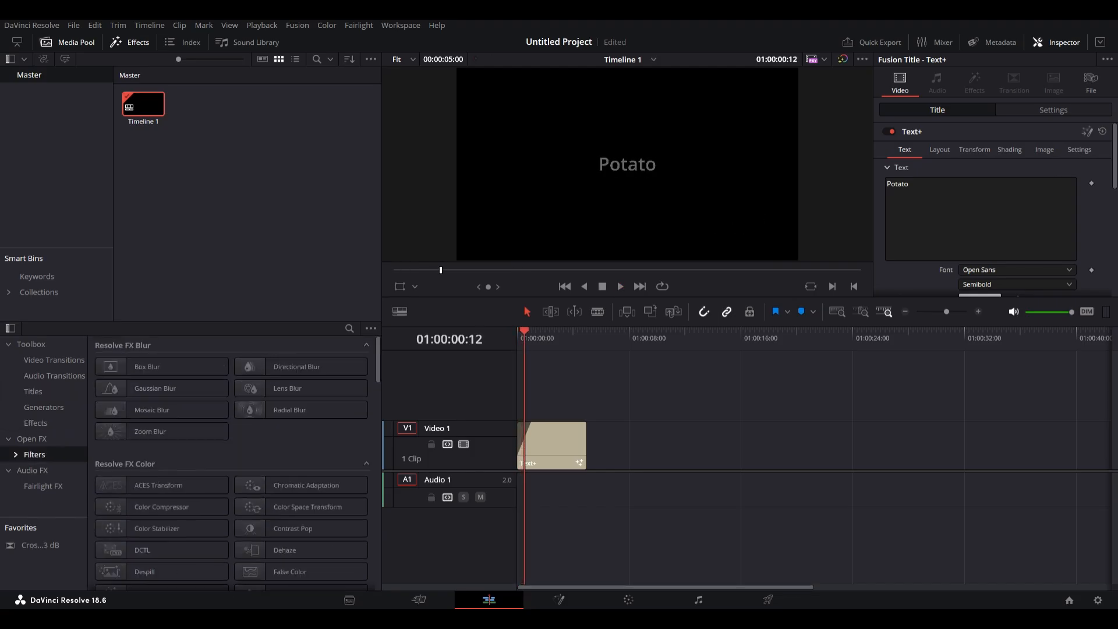
{"action": "scroll", "coordinate": [175, 408], "scroll_direction": "down", "scroll_amount": 3}
{"action": "scroll", "coordinate": [233, 461], "scroll_direction": "down", "scroll_amount": 6}
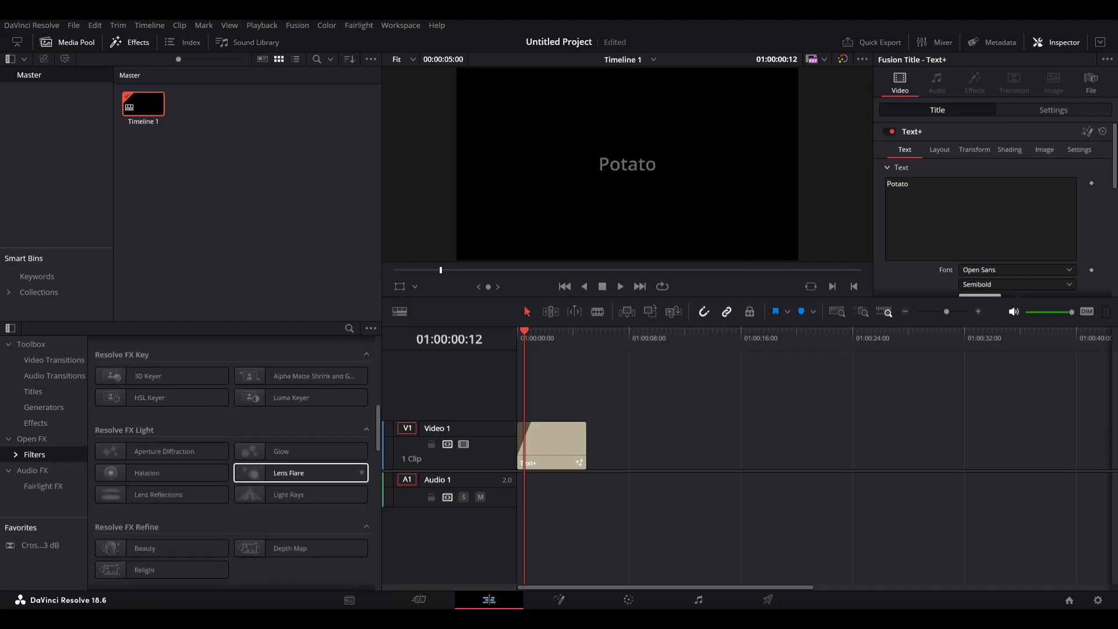
{"action": "double_click", "coordinate": [289, 494]}
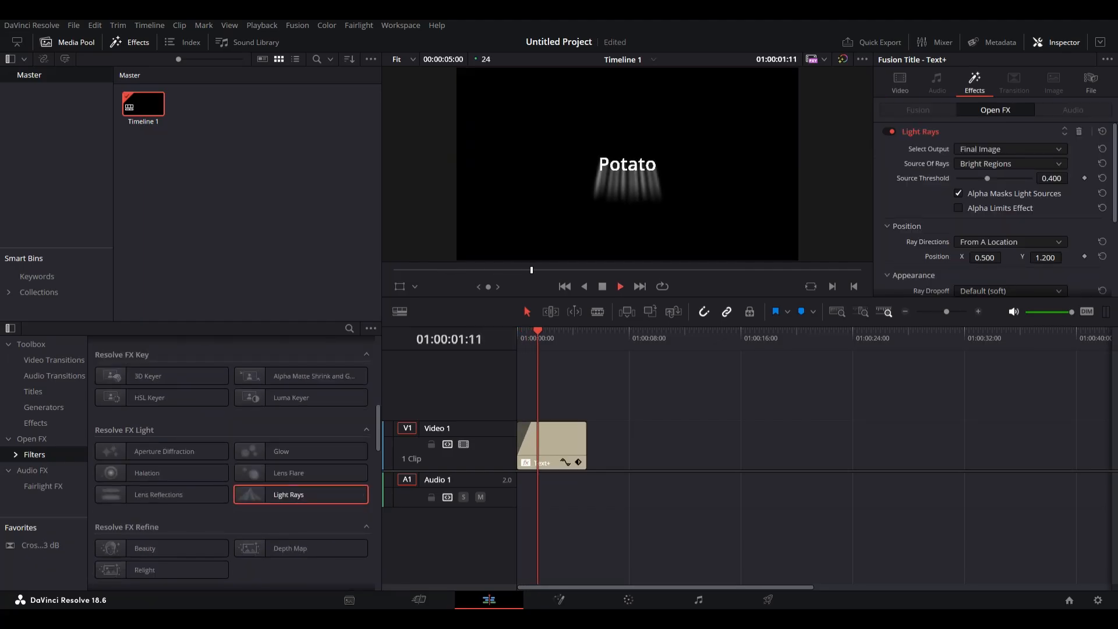
Switch off the Light Rays effect and try dropping the Glow filter onto the title clip.
{"action": "key", "text": "space"}
{"action": "left_click", "coordinate": [889, 131]}
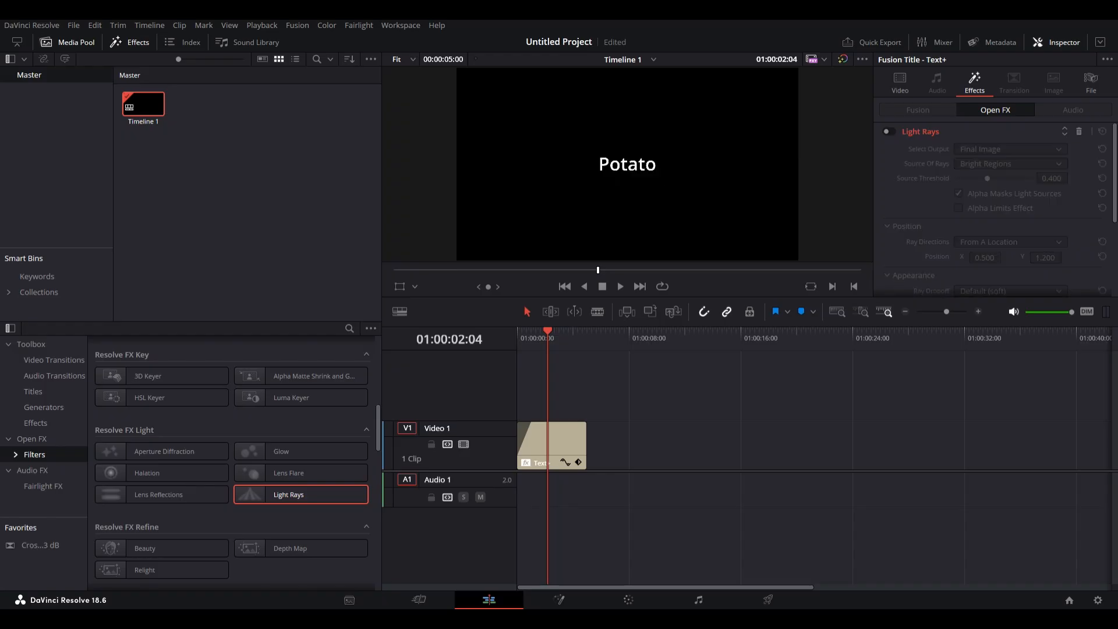
{"action": "left_click_drag", "start_coordinate": [301, 452], "coordinate": [517, 446]}
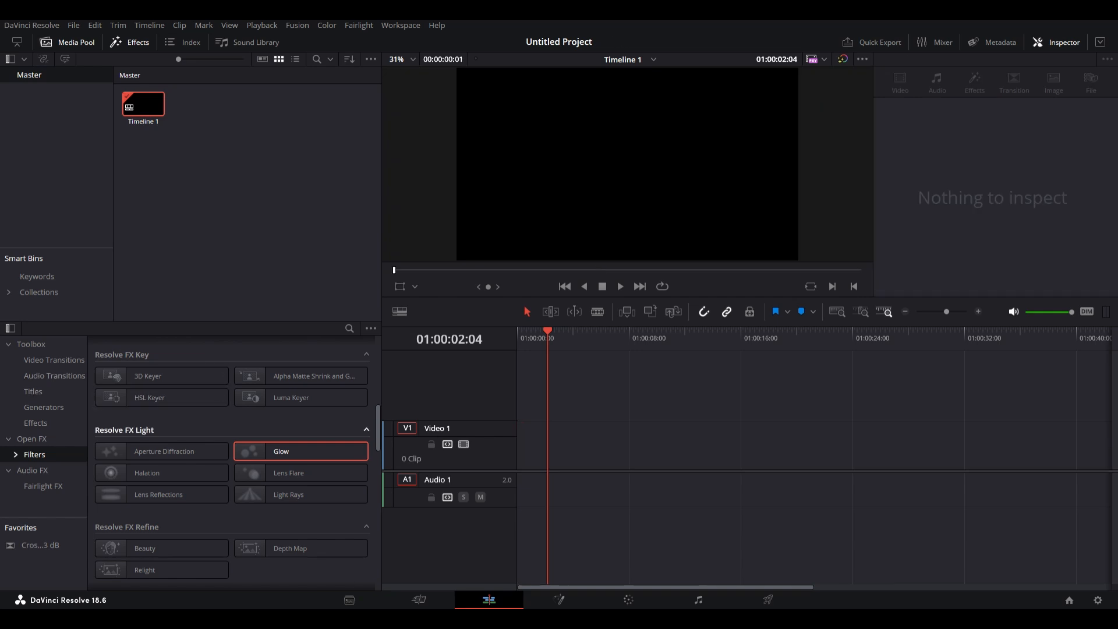
Add a new Text+ title to the start of the video track and shorten it to about 2 seconds.
{"action": "left_click", "coordinate": [34, 392]}
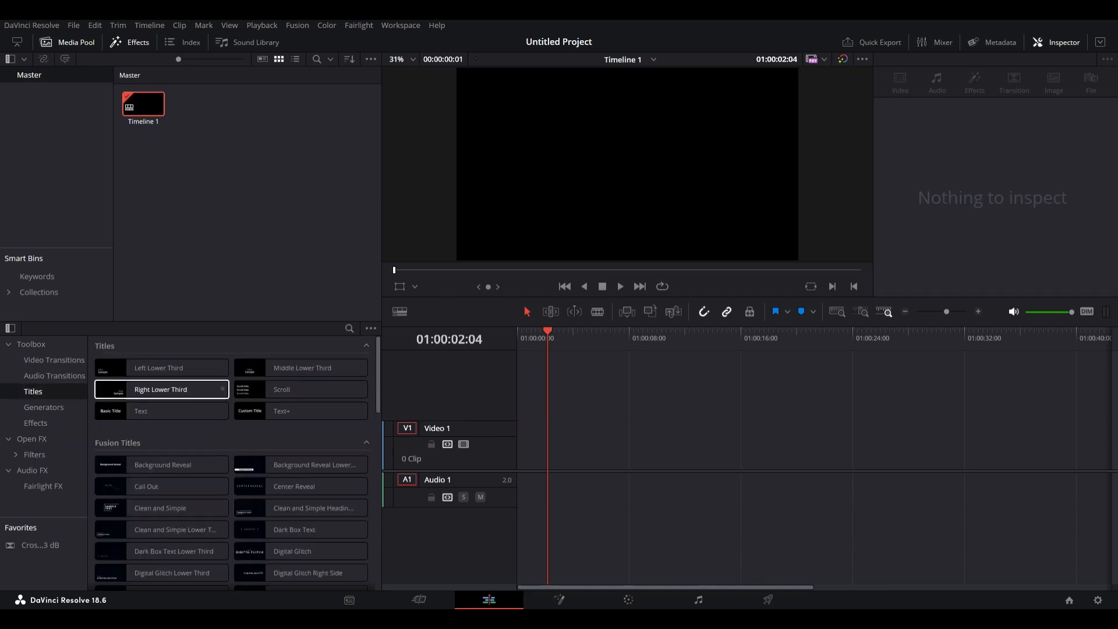
{"action": "left_click_drag", "start_coordinate": [278, 412], "coordinate": [541, 446]}
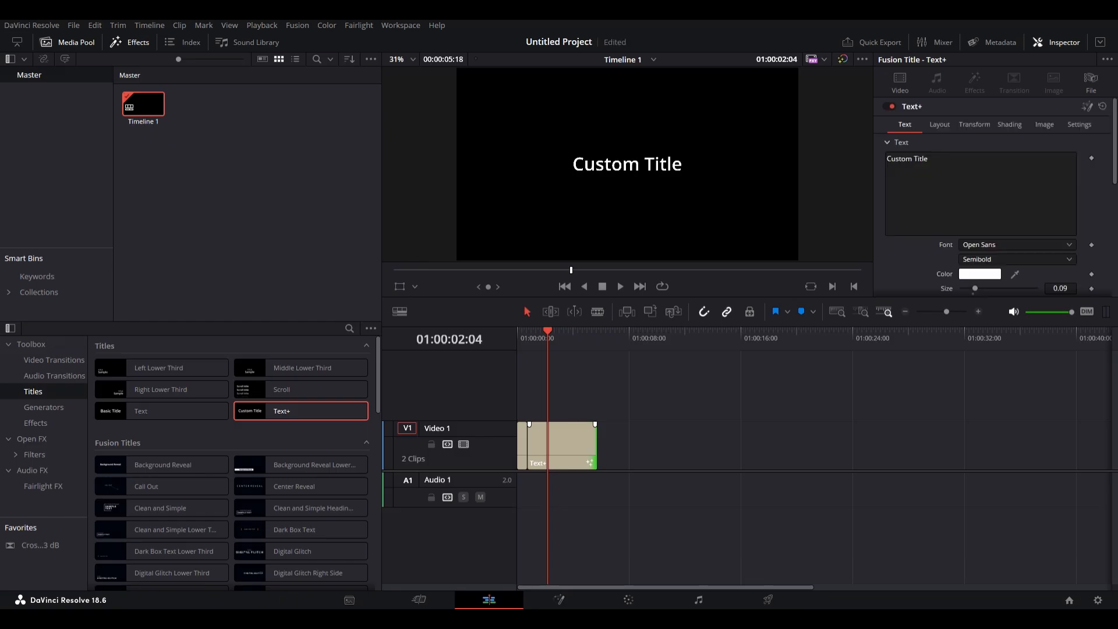
{"action": "left_click_drag", "start_coordinate": [591, 462], "coordinate": [548, 463]}
Change the title clip's text to Subscribe!
{"action": "left_click", "coordinate": [536, 449]}
{"action": "left_click", "coordinate": [961, 195]}
{"action": "key", "text": "BackSpace"}
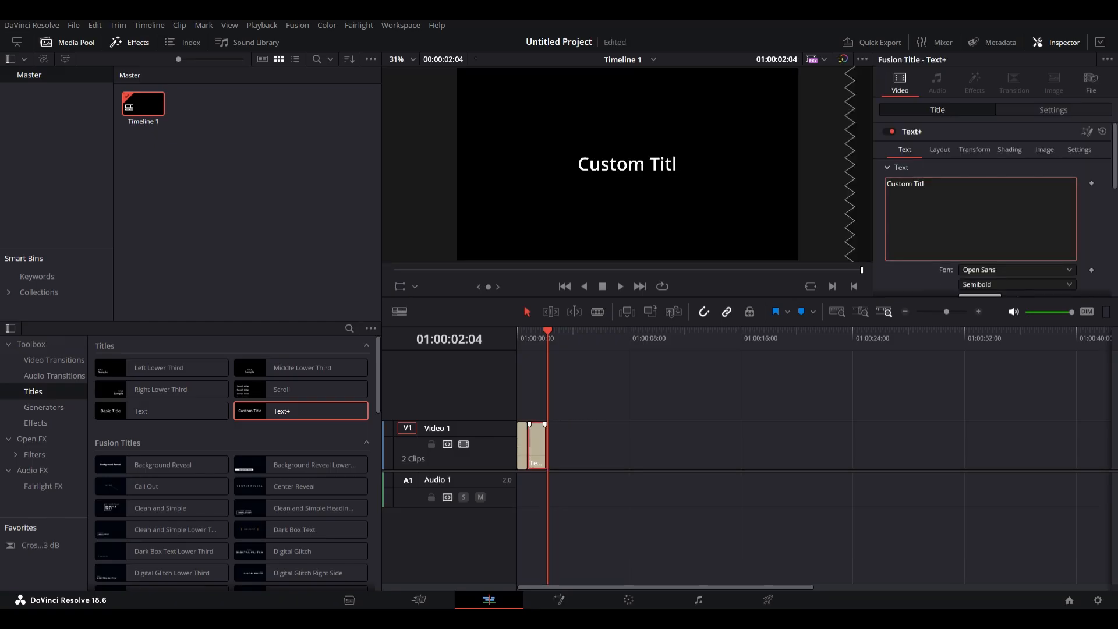
{"action": "key", "text": "BackSpace"}
{"action": "key", "text": "BackSpace"}
{"action": "key", "text": "BackSpace"}
{"action": "key", "text": "BackSpace"}
{"action": "key", "text": "BackSpace"}
{"action": "key", "text": "BackSpace"}
{"action": "key", "text": "BackSpace"}
{"action": "key", "text": "BackSpace"}
{"action": "key", "text": "BackSpace"}
{"action": "type", "text": "Sin"}
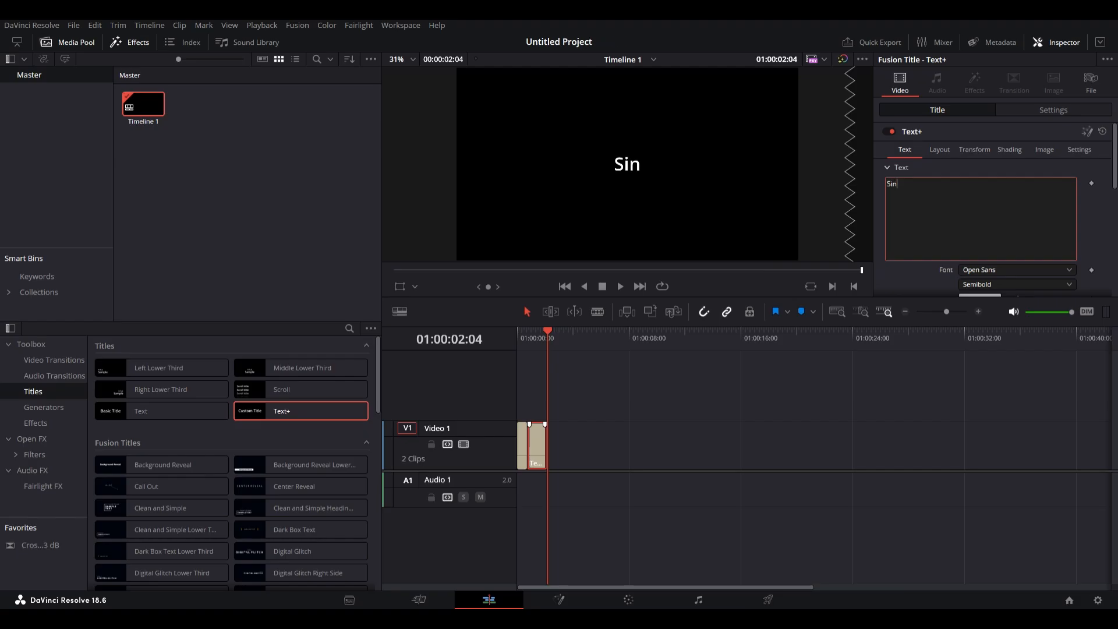
{"action": "type", "text": "ubscribe!"}
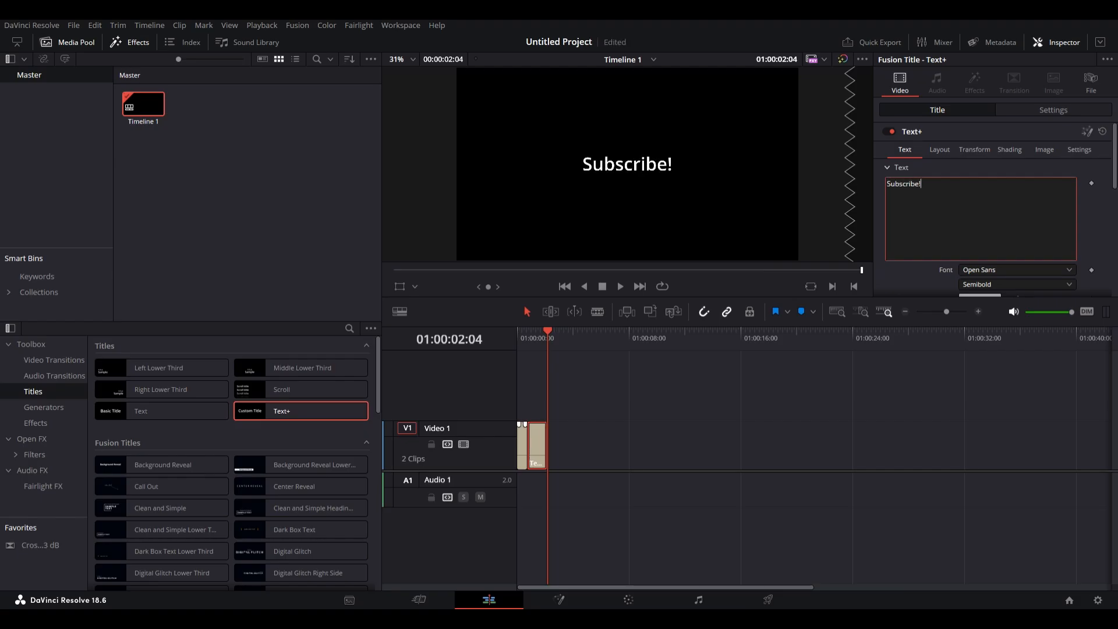
Set the text of the first title clip to PLEASE.
{"action": "left_click", "coordinate": [522, 446]}
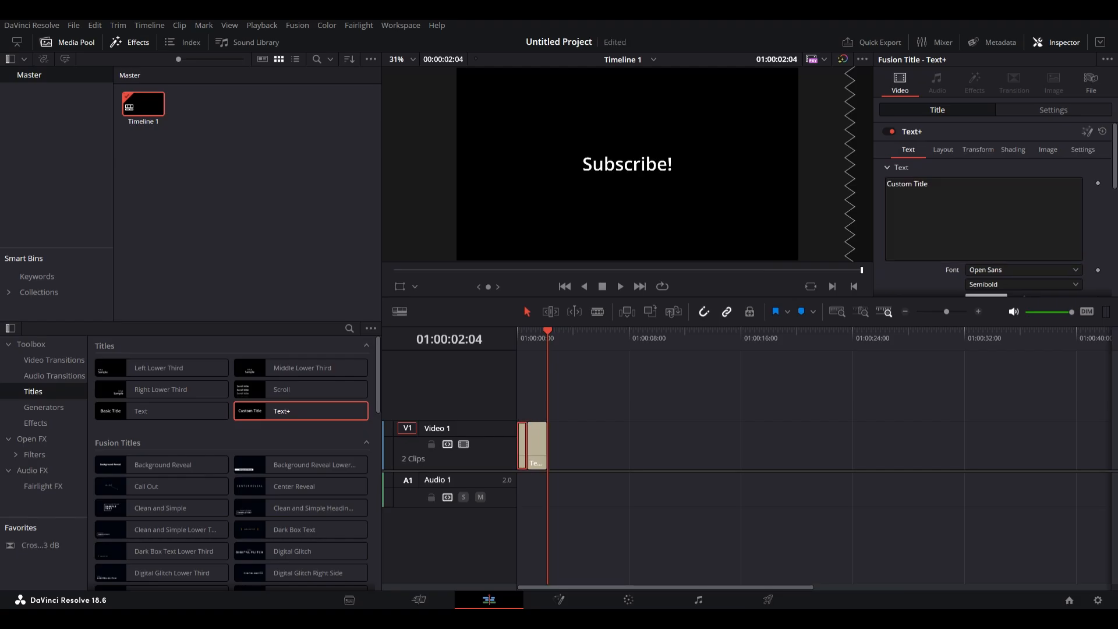
{"action": "left_click", "coordinate": [981, 216]}
{"action": "key", "text": "BackSpace"}
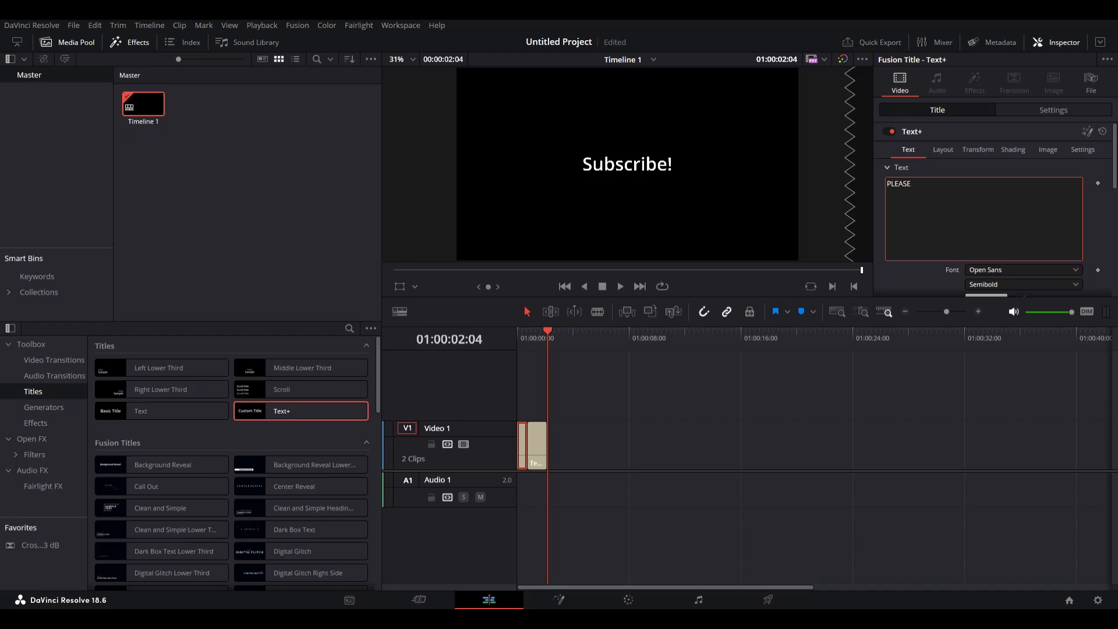
Cut the title clips with the Blade tool and delete one short segment.
{"action": "left_click", "coordinate": [641, 396]}
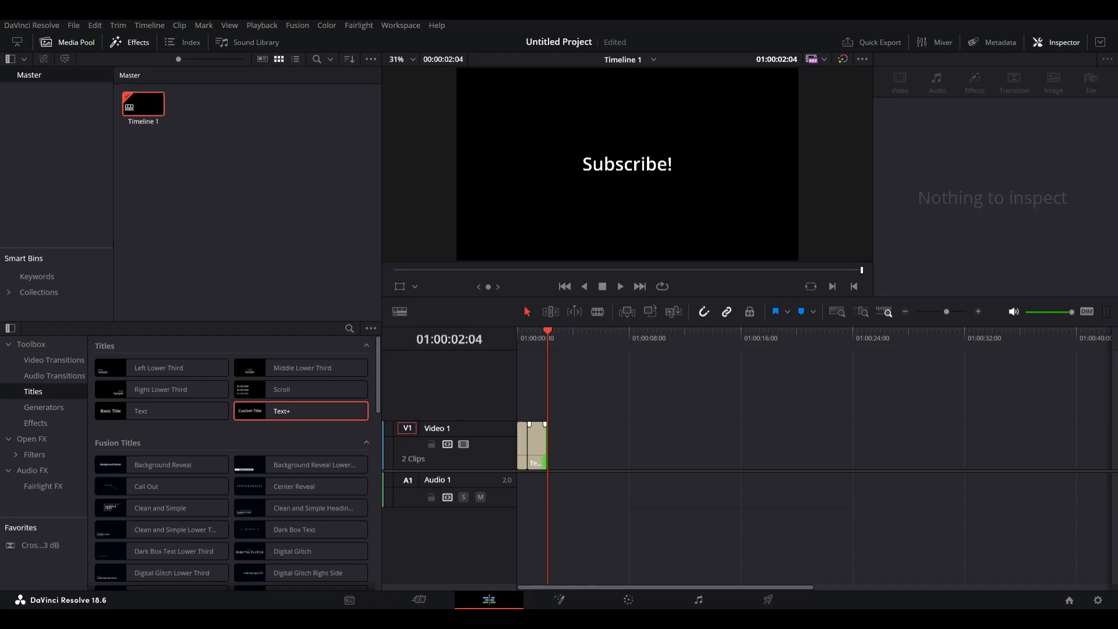
{"action": "key", "text": "b"}
{"action": "left_click", "coordinate": [525, 445]}
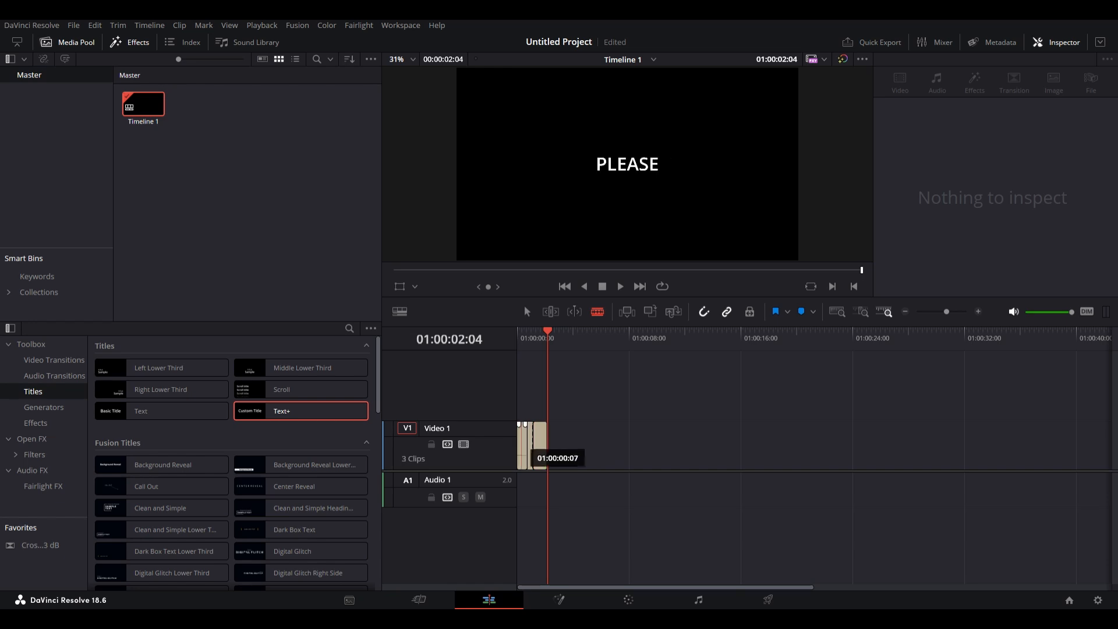
{"action": "left_click", "coordinate": [523, 446]}
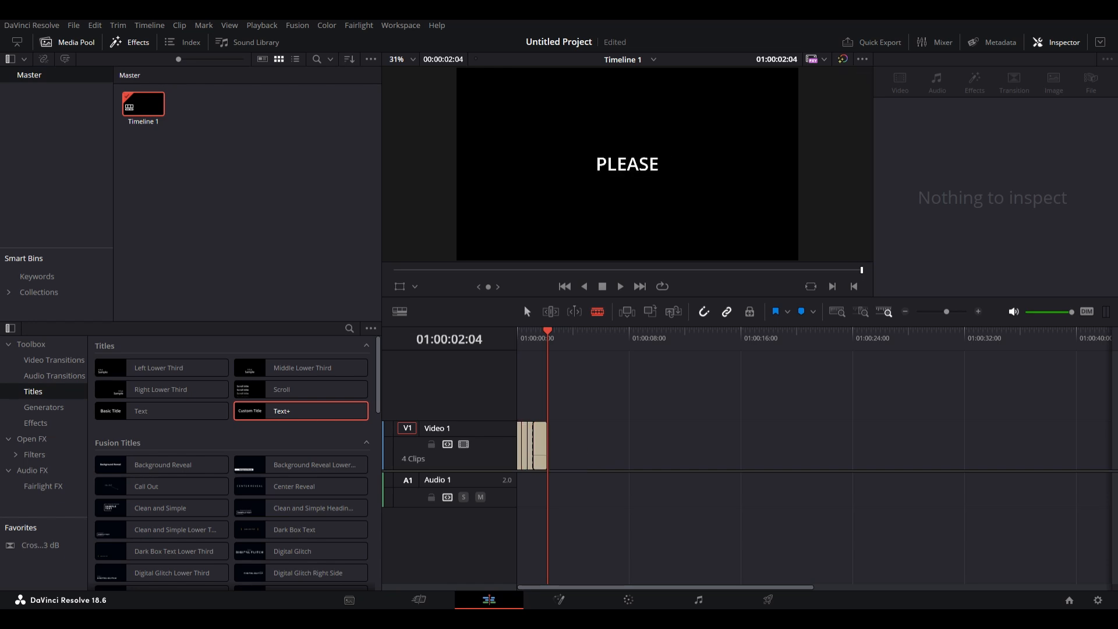
{"action": "left_click", "coordinate": [524, 445]}
{"action": "key", "text": "BackSpace"}
Delete another short segment and move the remaining title clips to the start of the track.
{"action": "left_click", "coordinate": [540, 445]}
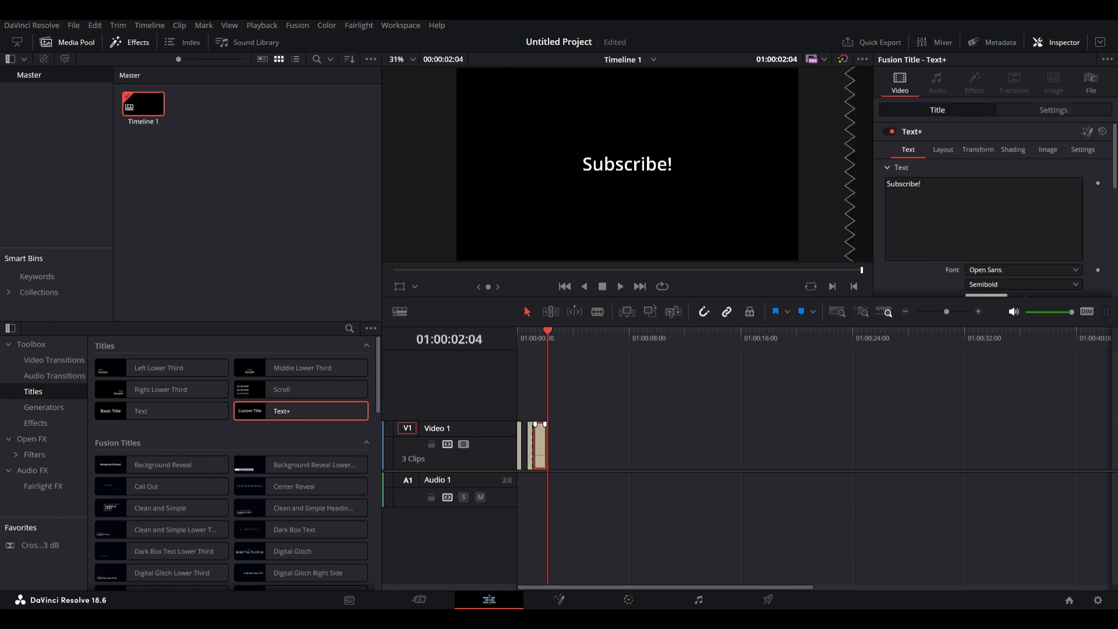
{"action": "key", "text": "BackSpace"}
{"action": "left_click_drag", "start_coordinate": [530, 446], "coordinate": [520, 450]}
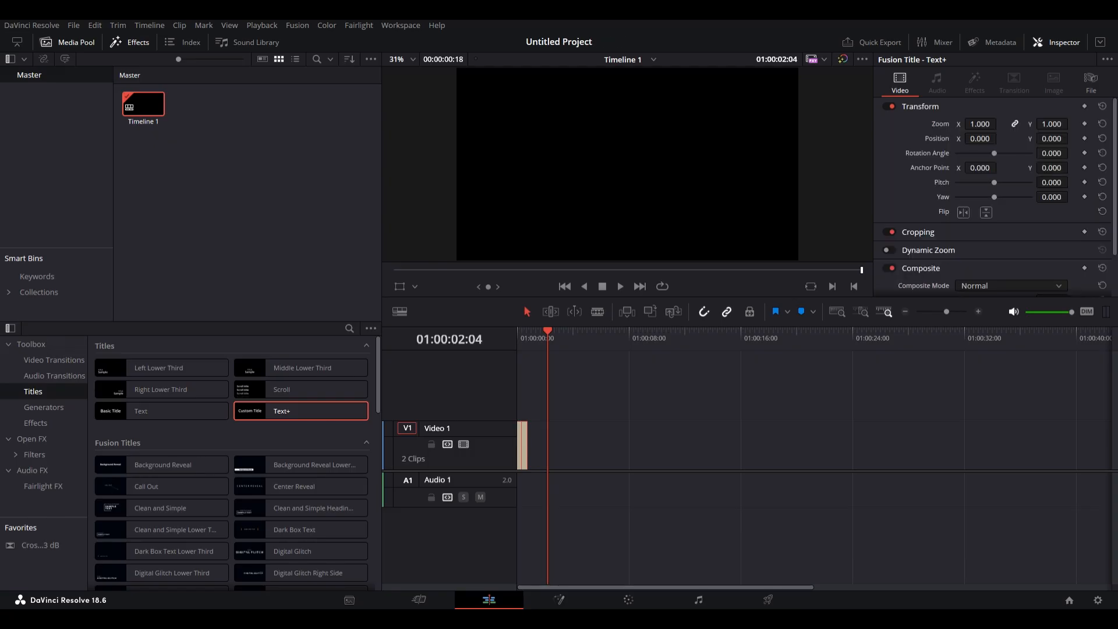
Apply the Glow filter from Open FX Filters to the title clips and preview it.
{"action": "left_click_drag", "start_coordinate": [548, 331], "coordinate": [518, 331]}
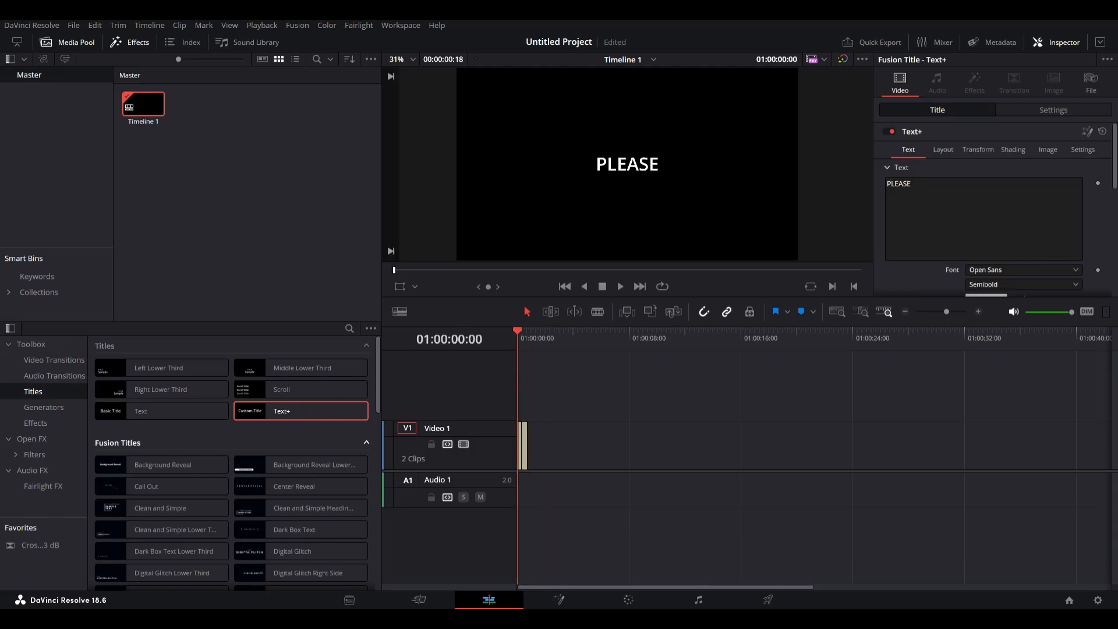
{"action": "left_click", "coordinate": [35, 424]}
{"action": "left_click_drag", "start_coordinate": [553, 474], "coordinate": [519, 454]}
{"action": "left_click", "coordinate": [35, 455]}
{"action": "scroll", "coordinate": [174, 431], "scroll_direction": "down", "scroll_amount": 7}
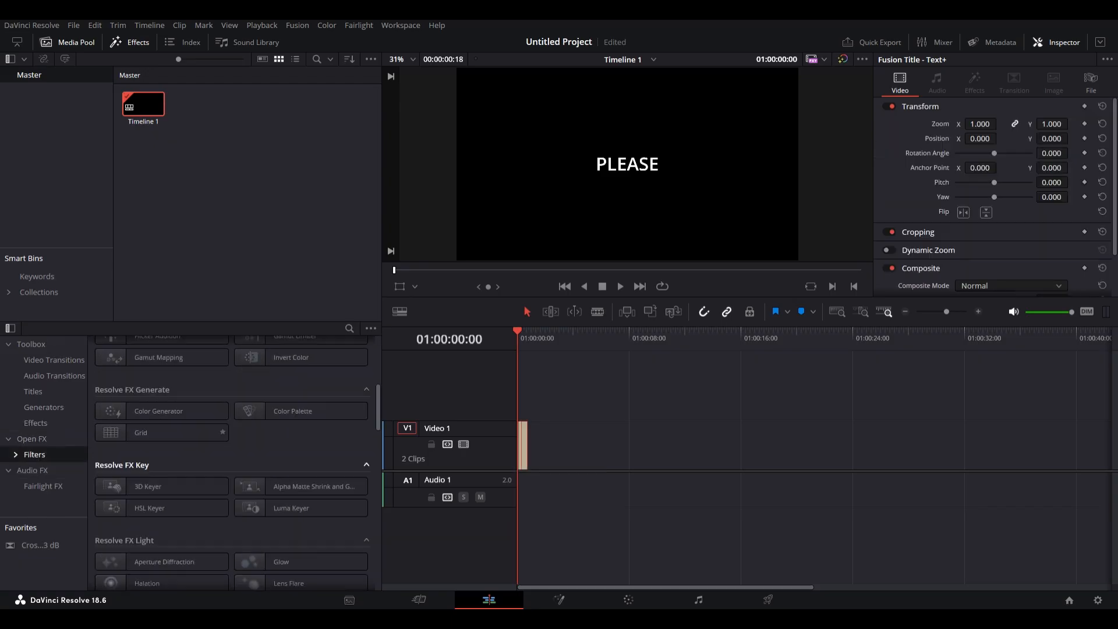
{"action": "scroll", "coordinate": [186, 488], "scroll_direction": "down", "scroll_amount": 2}
{"action": "left_click", "coordinate": [291, 489]}
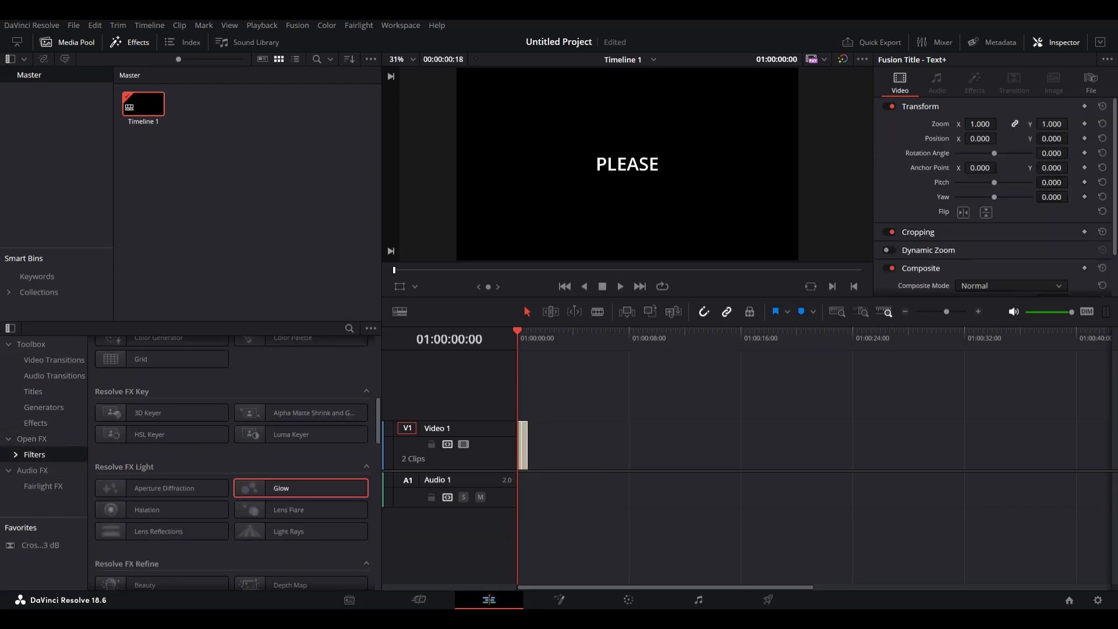
{"action": "left_click_drag", "start_coordinate": [291, 489], "coordinate": [522, 447]}
{"action": "key", "text": "space"}
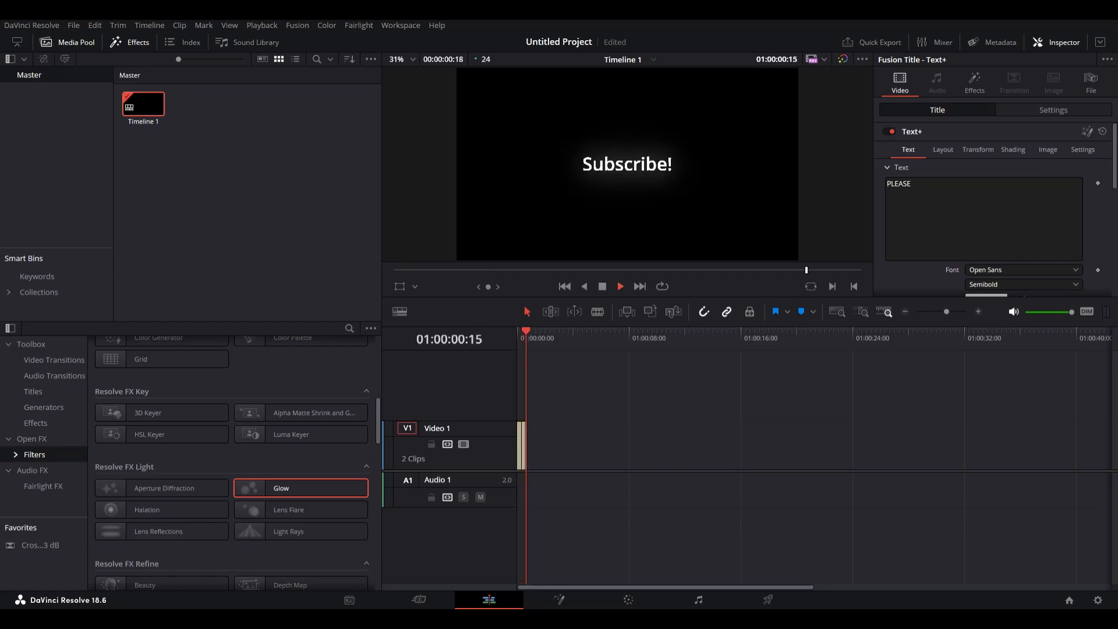
Paste the title clips four times to repeat the PLEASE / Subscribe! sequence and play it from the start.
{"action": "key", "text": "Up"}
{"action": "key", "text": "Down"}
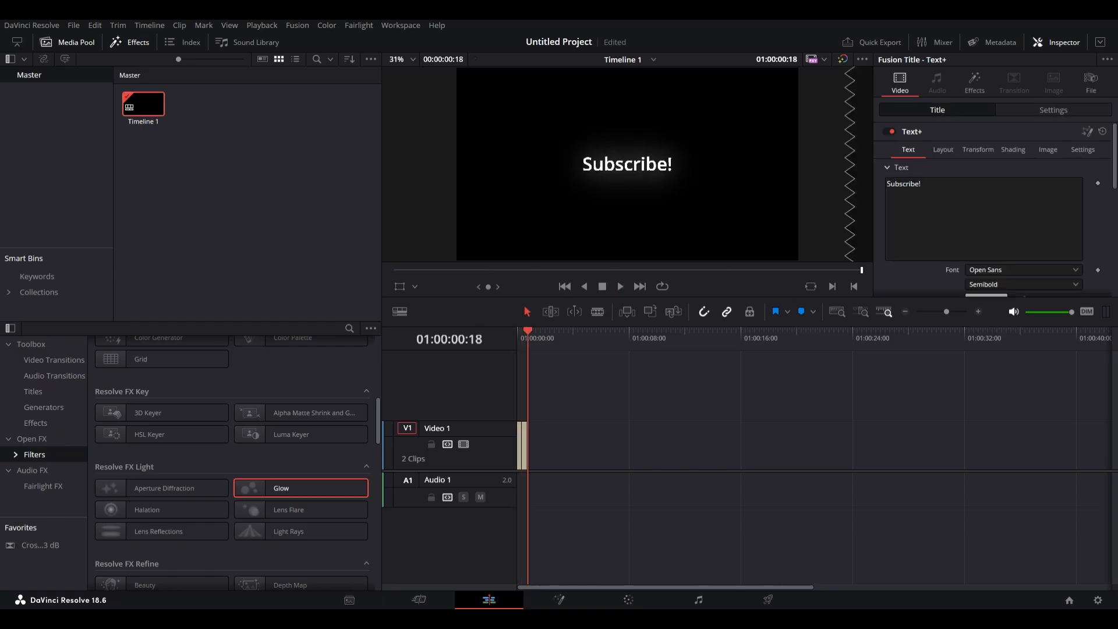
{"action": "key", "text": "ctrl+v"}
{"action": "key", "text": "ctrl+v"}
{"action": "key", "text": "ctrl+v"}
{"action": "key", "text": "ctrl+v"}
{"action": "key", "text": "ctrl+v"}
{"action": "key", "text": "ctrl+v"}
{"action": "key", "text": "Home"}
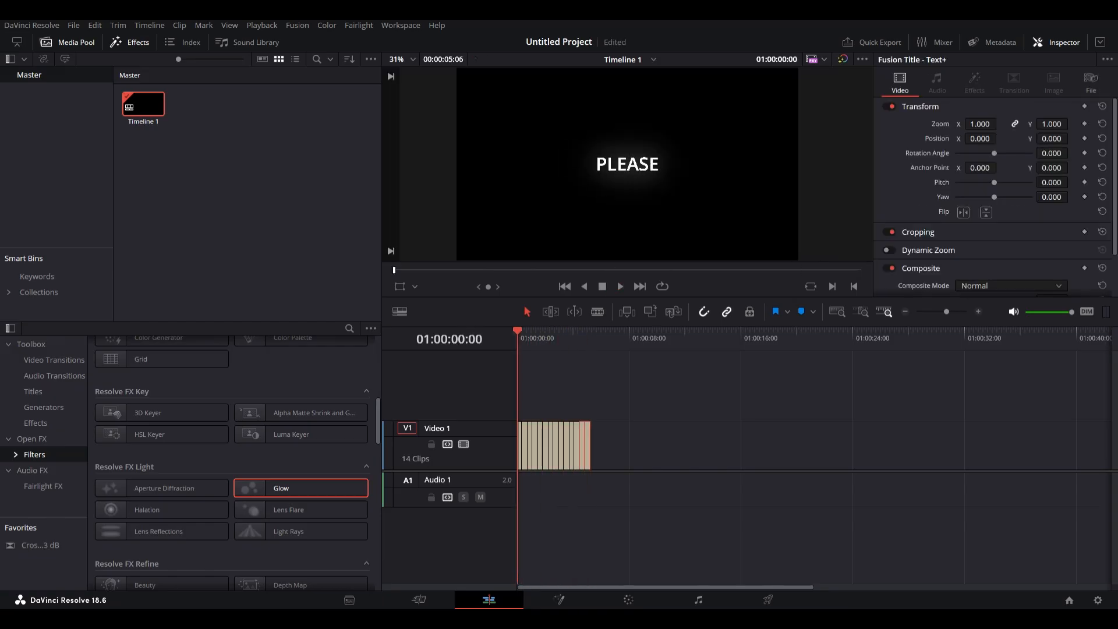
{"action": "key", "text": "space"}
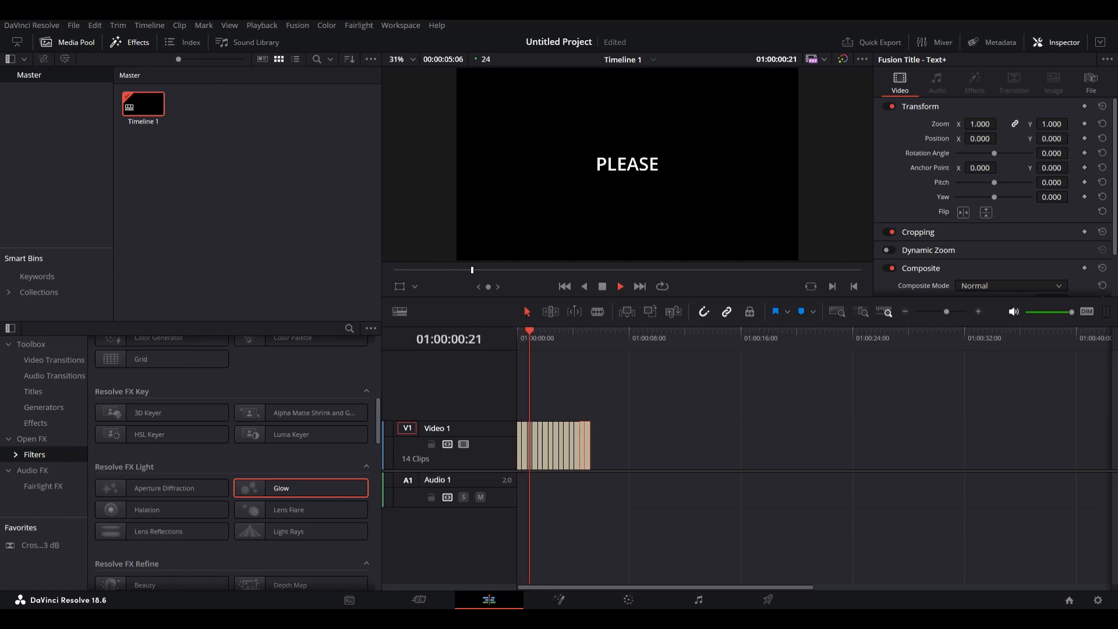
{"action": "key", "text": "space"}
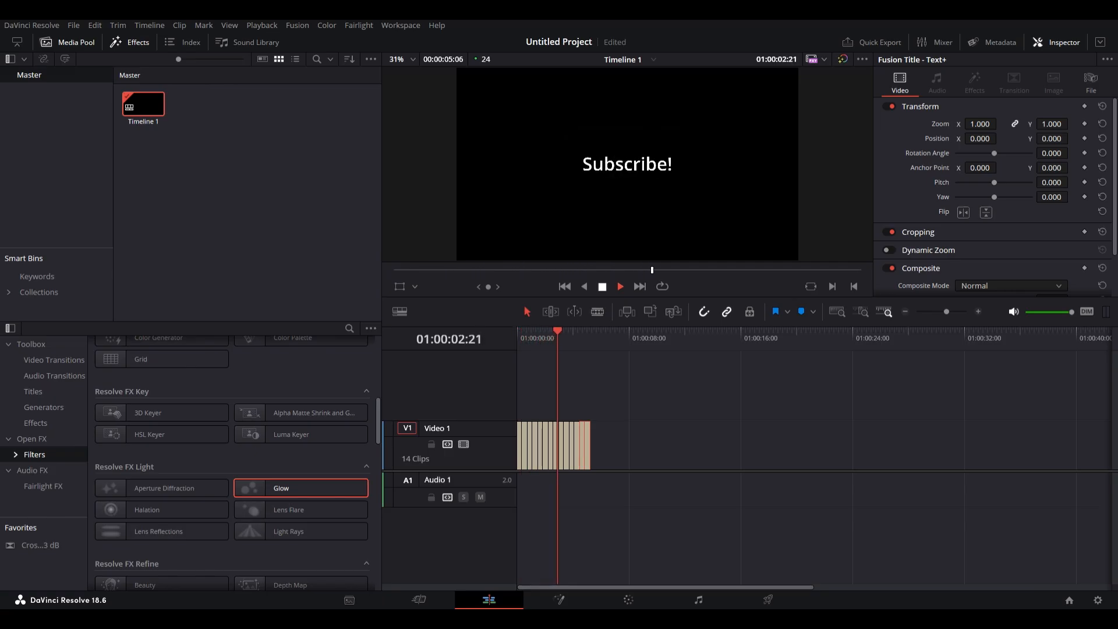
Apply the Glow and Light Rays filters to all title clips and play the sequence from the start.
{"action": "key", "text": "ctrl+a"}
{"action": "double_click", "coordinate": [282, 488]}
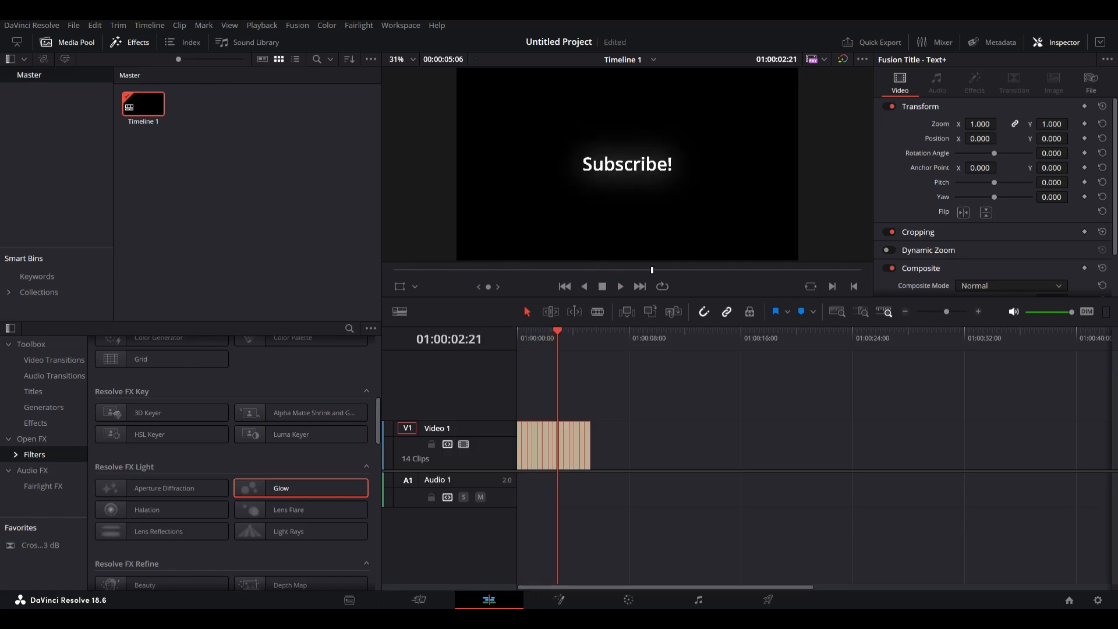
{"action": "left_click_drag", "start_coordinate": [289, 531], "coordinate": [551, 445]}
{"action": "left_click_drag", "start_coordinate": [550, 389], "coordinate": [518, 383]}
{"action": "left_click", "coordinate": [553, 337]}
{"action": "key", "text": "Home"}
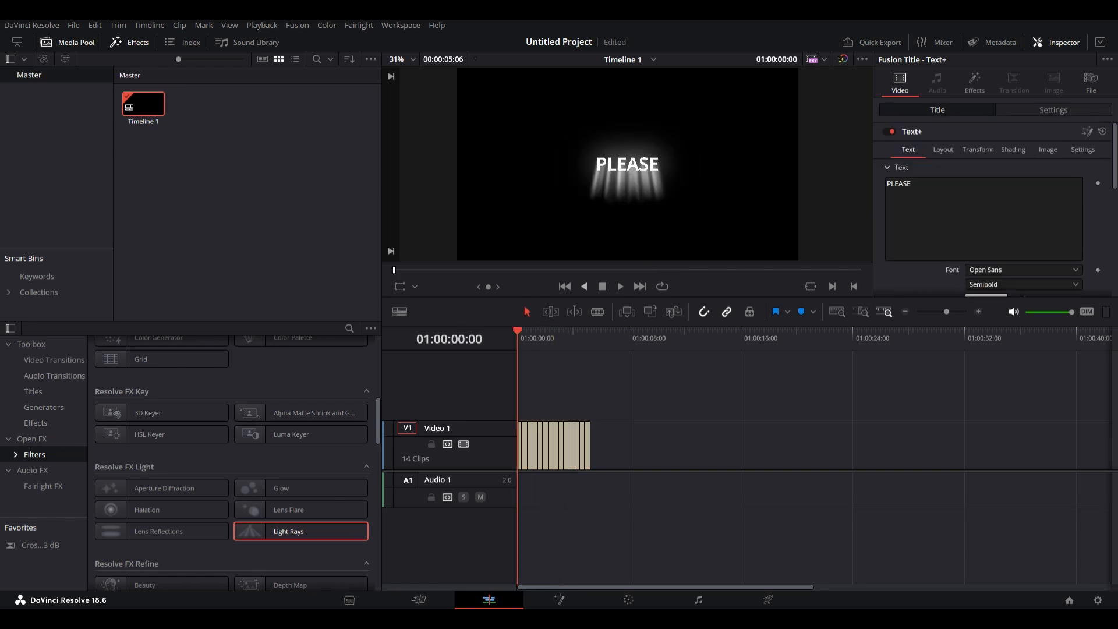
{"action": "key", "text": "space"}
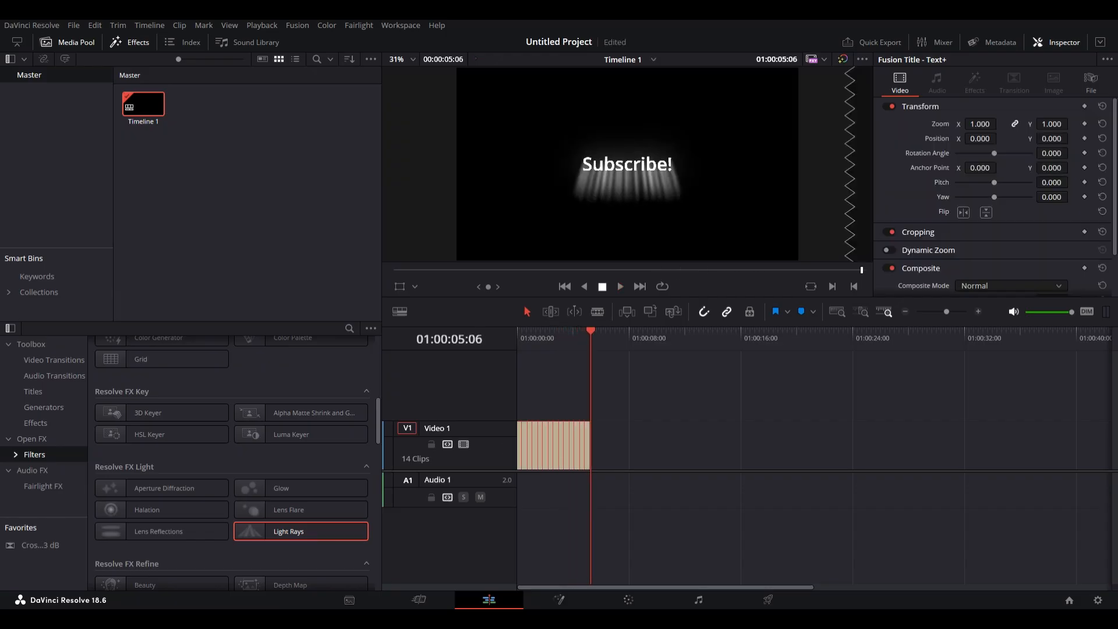
Delete all clips from the timeline and return the playhead to the start.
{"action": "key", "text": "Delete"}
{"action": "scroll", "coordinate": [300, 431], "scroll_direction": "down", "scroll_amount": 4}
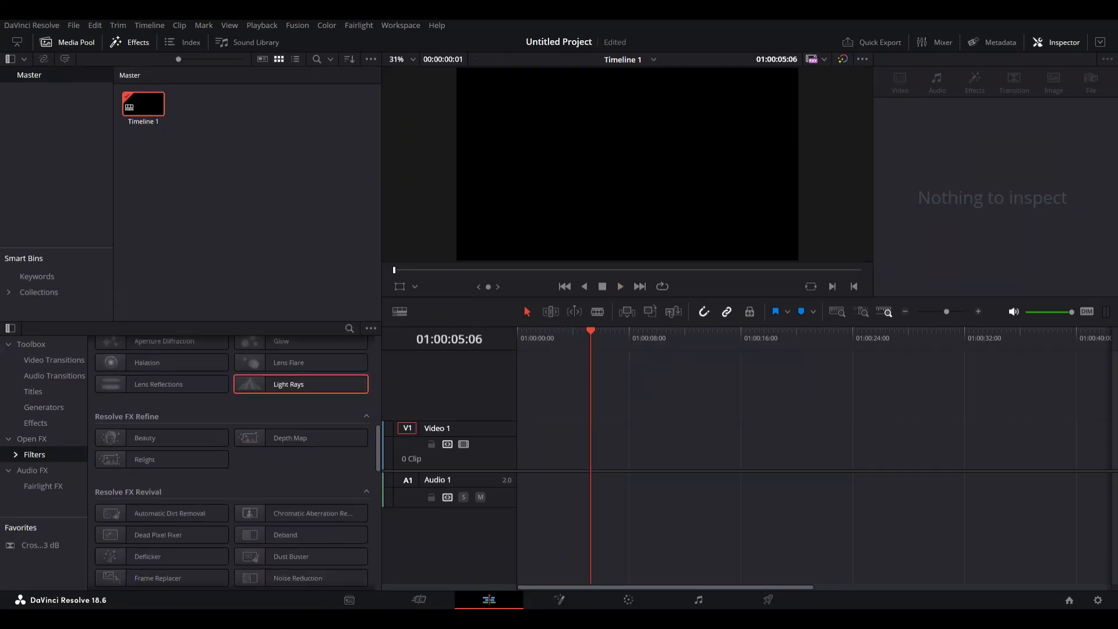
{"action": "left_click_drag", "start_coordinate": [591, 332], "coordinate": [518, 335]}
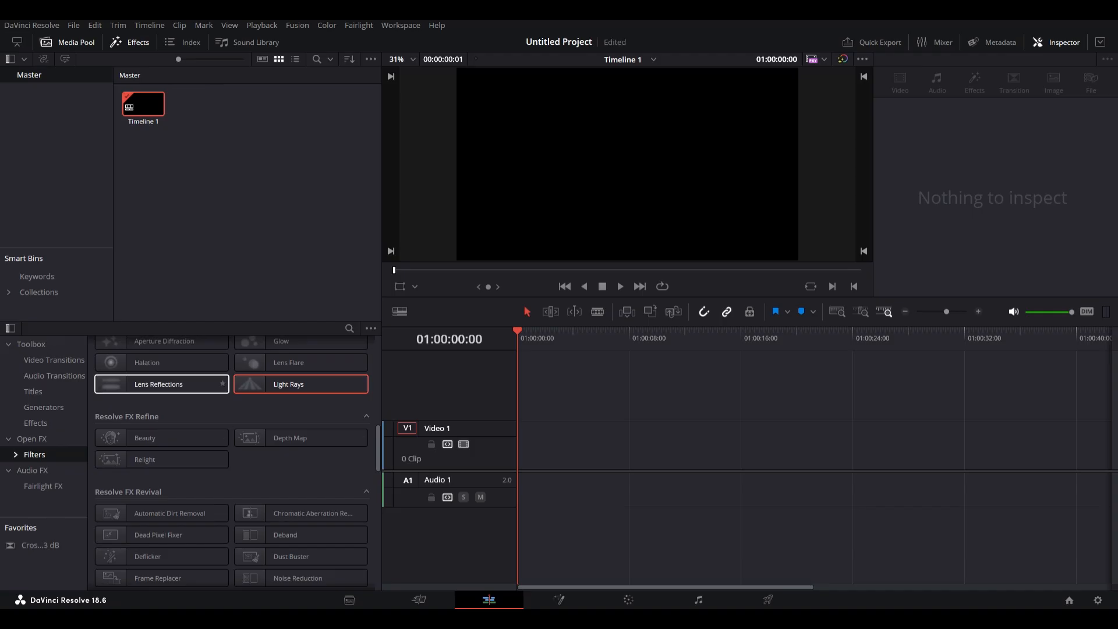
{"action": "scroll", "coordinate": [175, 392], "scroll_direction": "up", "scroll_amount": 3}
{"action": "scroll", "coordinate": [134, 398], "scroll_direction": "up", "scroll_amount": 5}
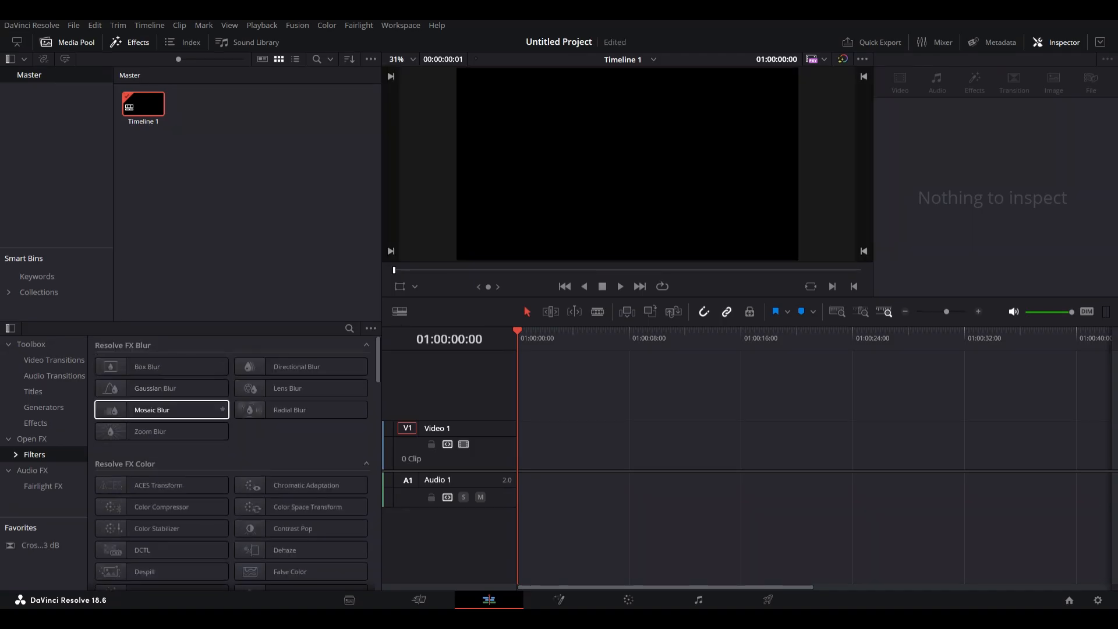
Add the Contours Fusion generator to the start of the video track.
{"action": "left_click", "coordinate": [31, 345]}
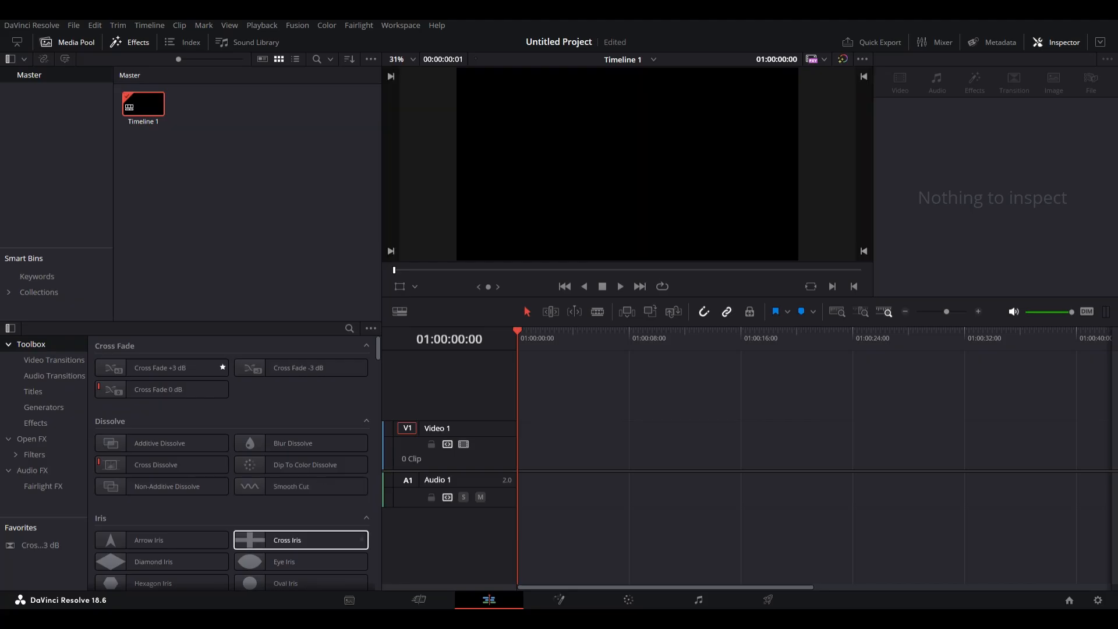
{"action": "left_click", "coordinate": [35, 423]}
{"action": "left_click", "coordinate": [43, 408]}
{"action": "left_click", "coordinate": [33, 392]}
{"action": "left_click", "coordinate": [54, 376]}
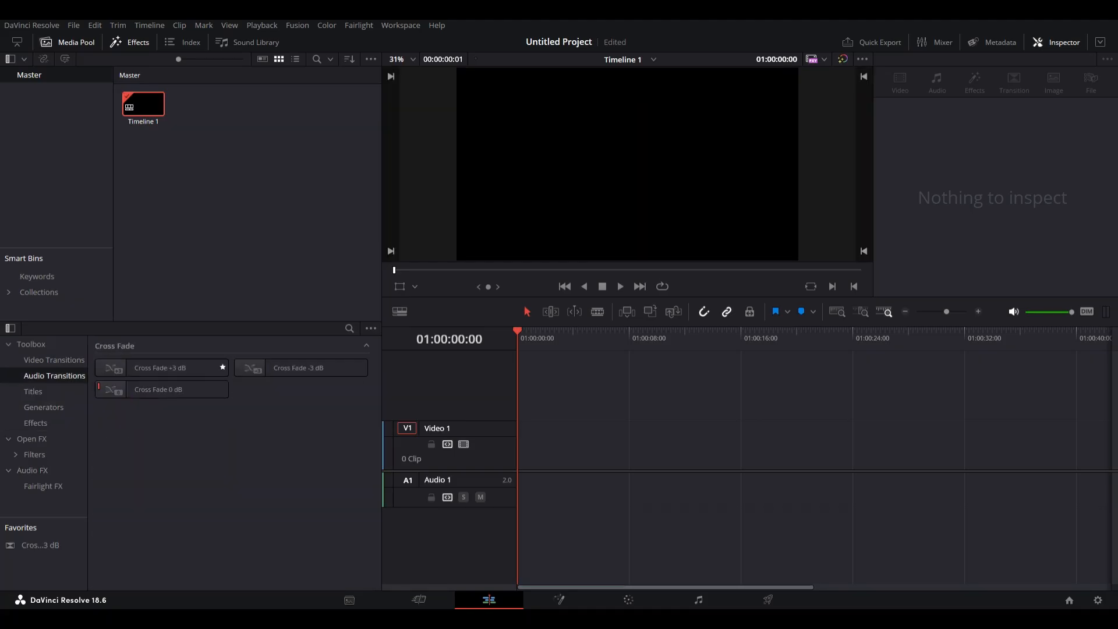
{"action": "left_click", "coordinate": [55, 360]}
{"action": "left_click", "coordinate": [36, 424]}
{"action": "left_click", "coordinate": [43, 408]}
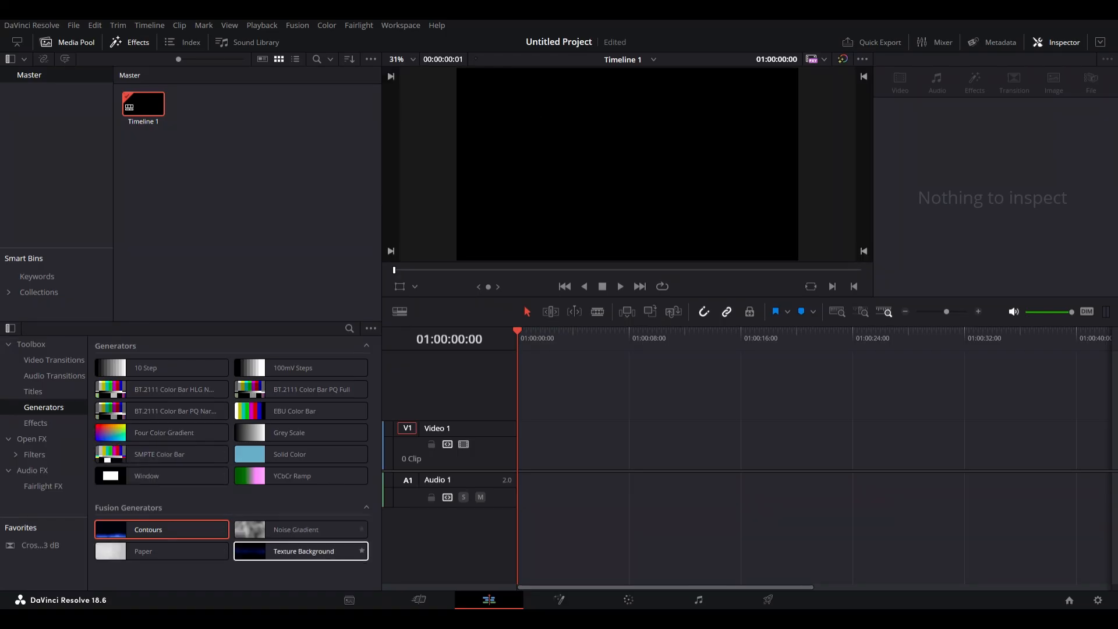
{"action": "left_click_drag", "start_coordinate": [140, 530], "coordinate": [521, 445]}
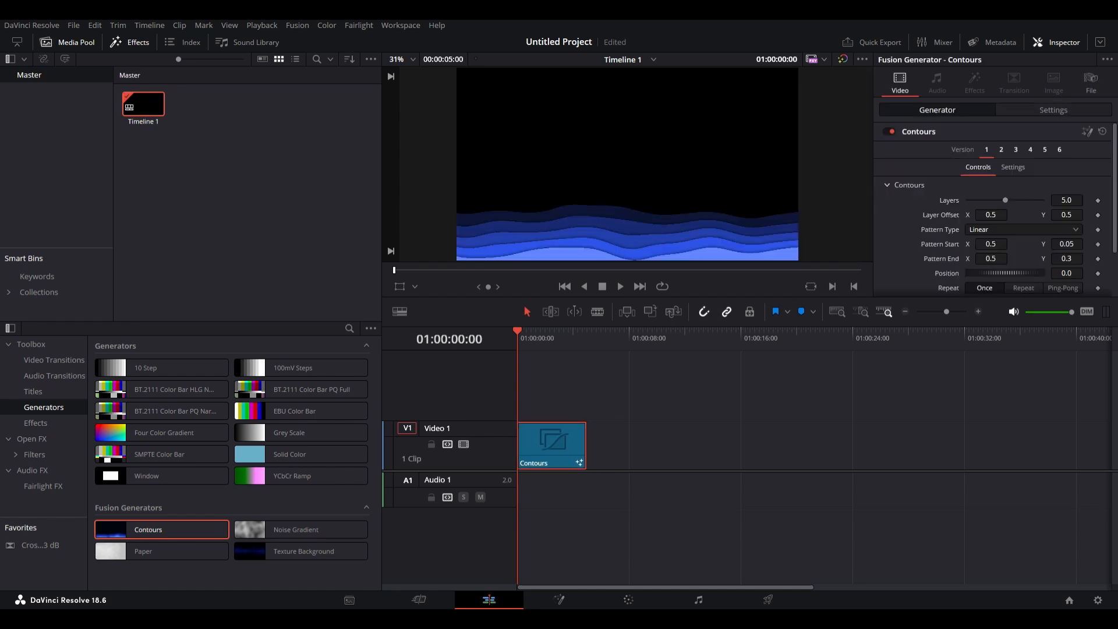
Keyframe the Contours Layers value, set it to 0.0, and preview the animation.
{"action": "mouse_move", "coordinate": [1005, 201]}
{"action": "left_mouse_down"}
{"action": "mouse_move", "coordinate": [1018, 201]}
{"action": "mouse_move", "coordinate": [988, 201]}
{"action": "mouse_move", "coordinate": [1006, 200]}
{"action": "left_mouse_up"}
{"action": "key", "text": "space"}
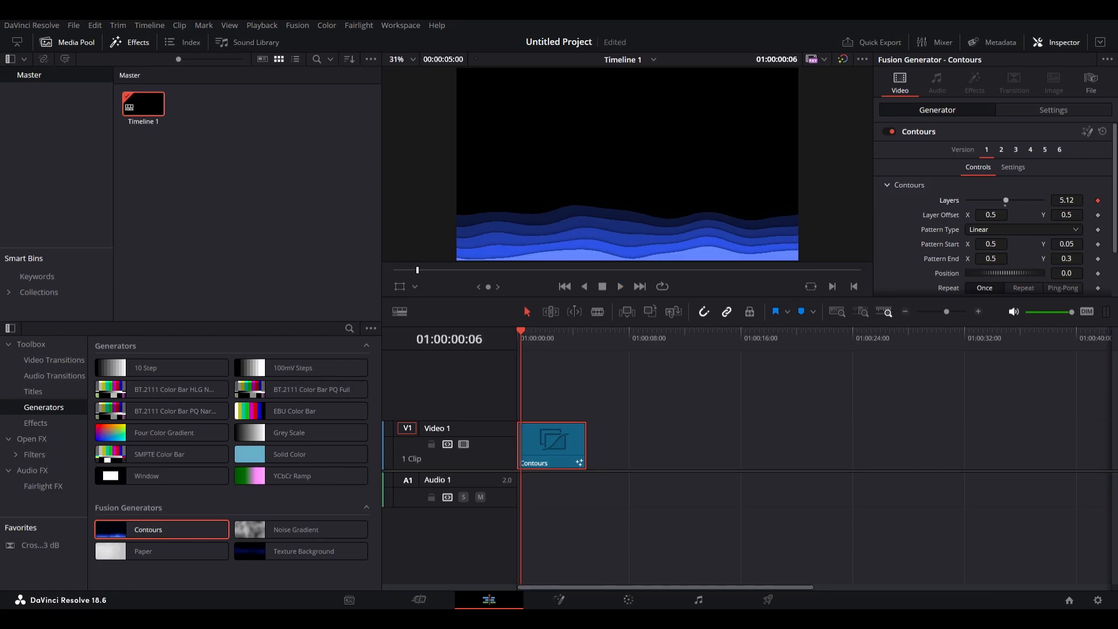
{"action": "left_click_drag", "start_coordinate": [1006, 200], "coordinate": [968, 200]}
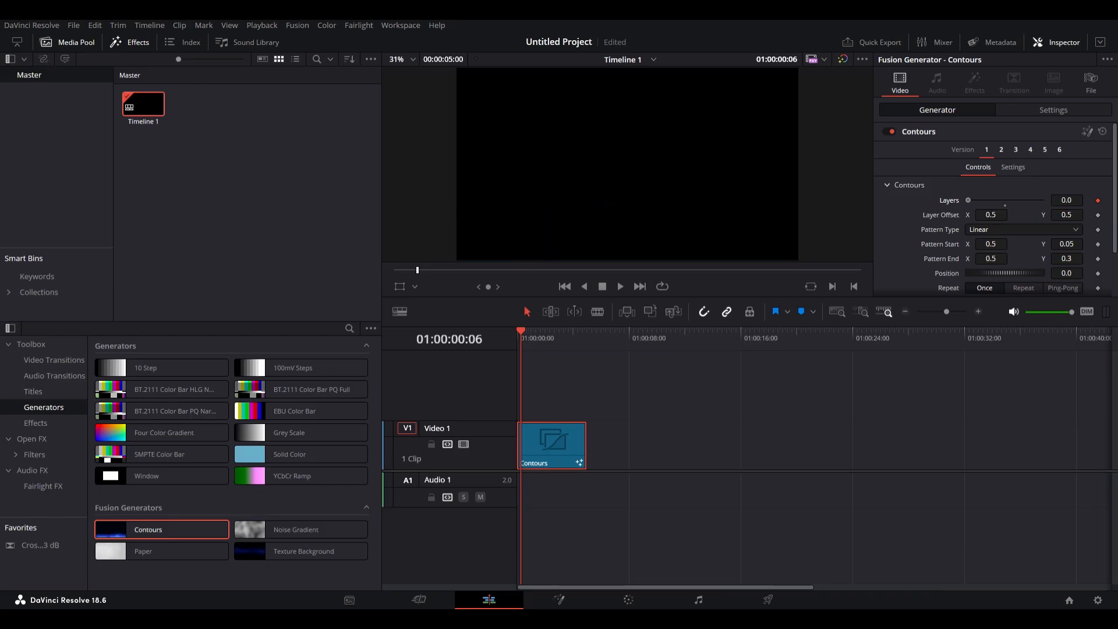
{"action": "key", "text": "space"}
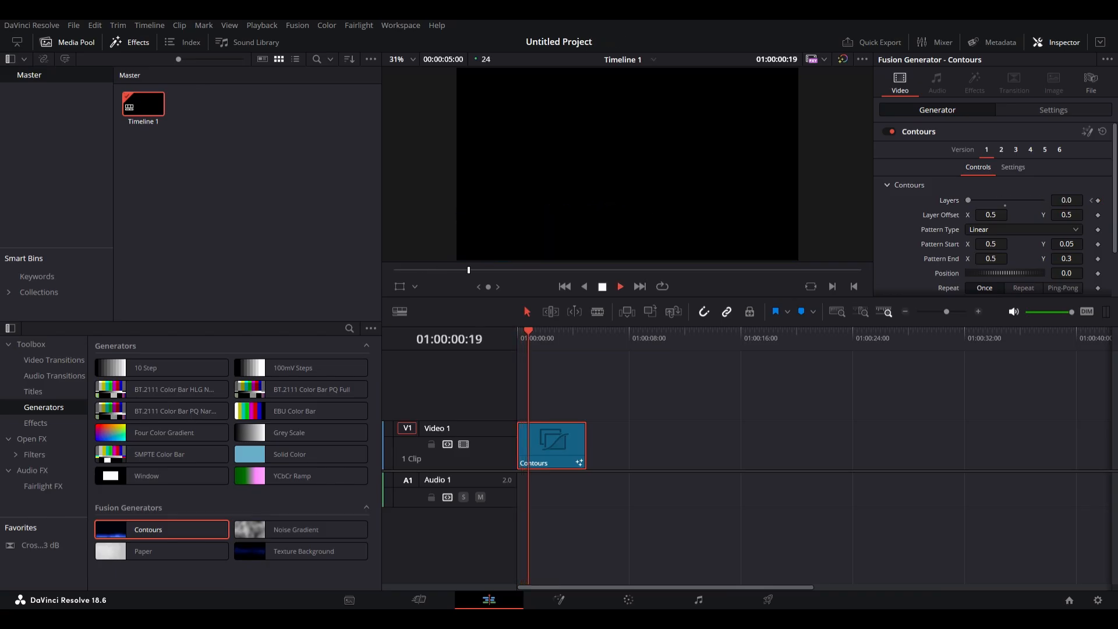
{"action": "key", "text": "space"}
Adjust the Layers keyframe slightly and play the Contours animation from the start.
{"action": "left_click_drag", "start_coordinate": [983, 200], "coordinate": [988, 200]}
{"action": "left_click_drag", "start_coordinate": [529, 331], "coordinate": [517, 331]}
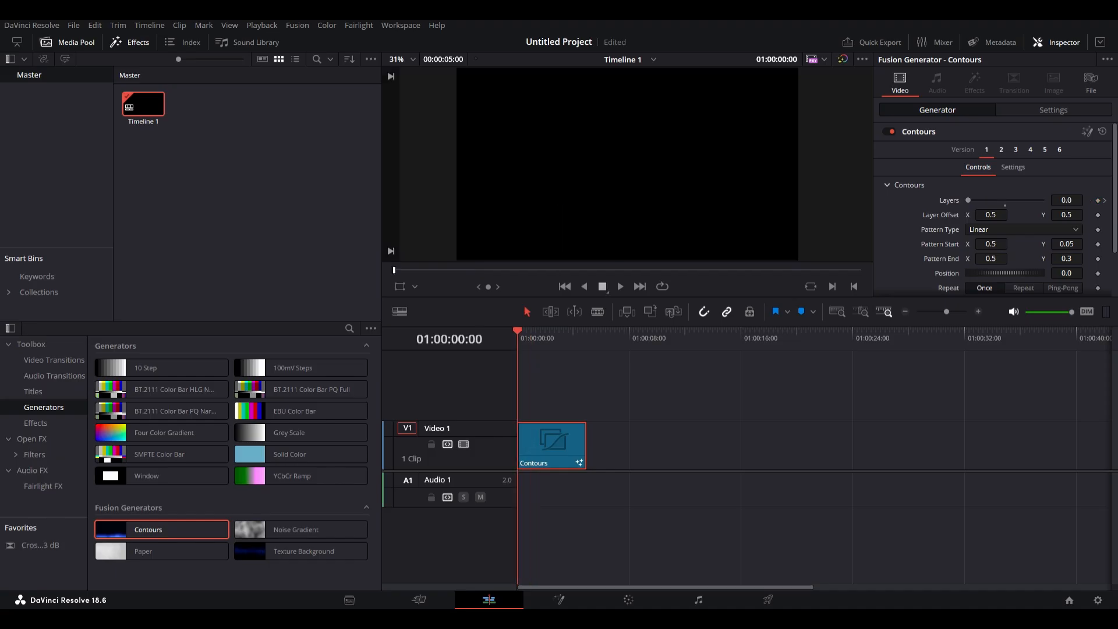
{"action": "left_click", "coordinate": [620, 287]}
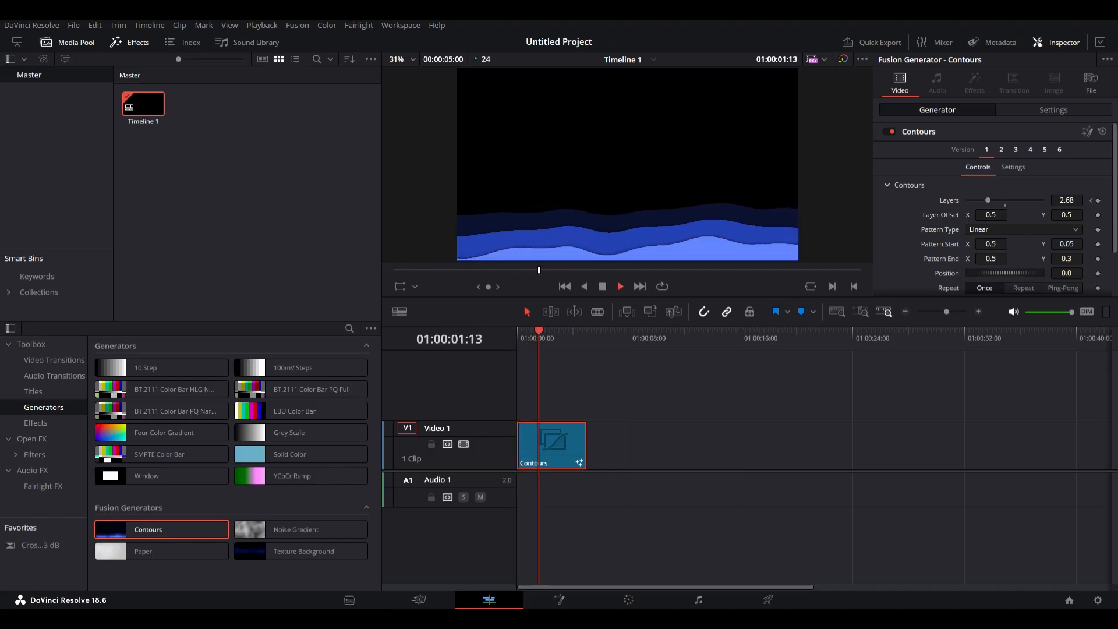
{"action": "key", "text": "Home"}
{"action": "key", "text": "space"}
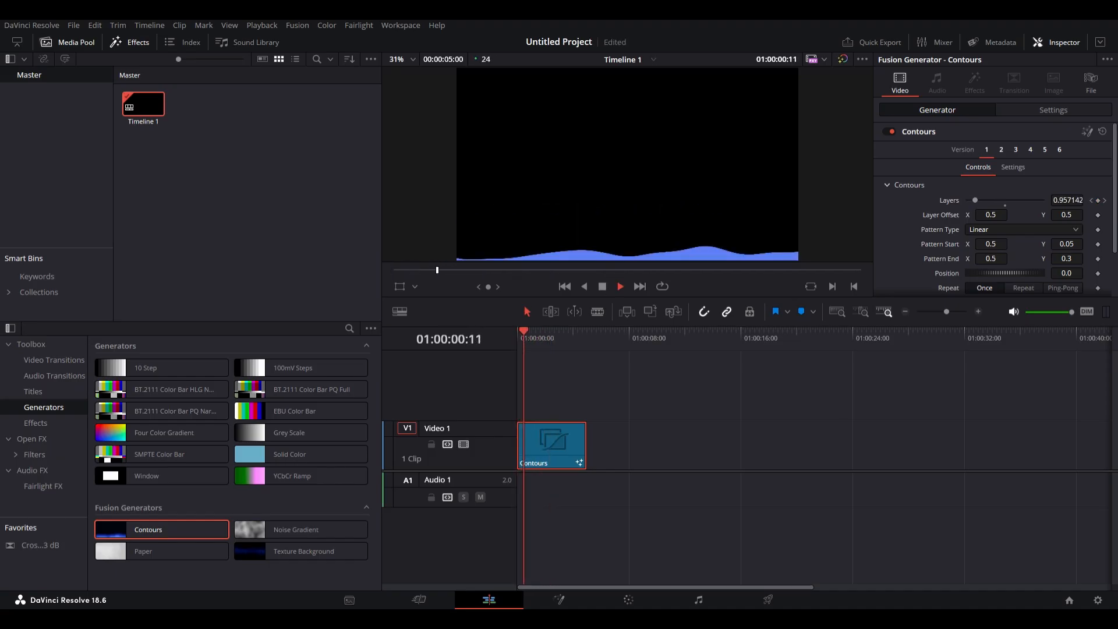
{"action": "key", "text": "space"}
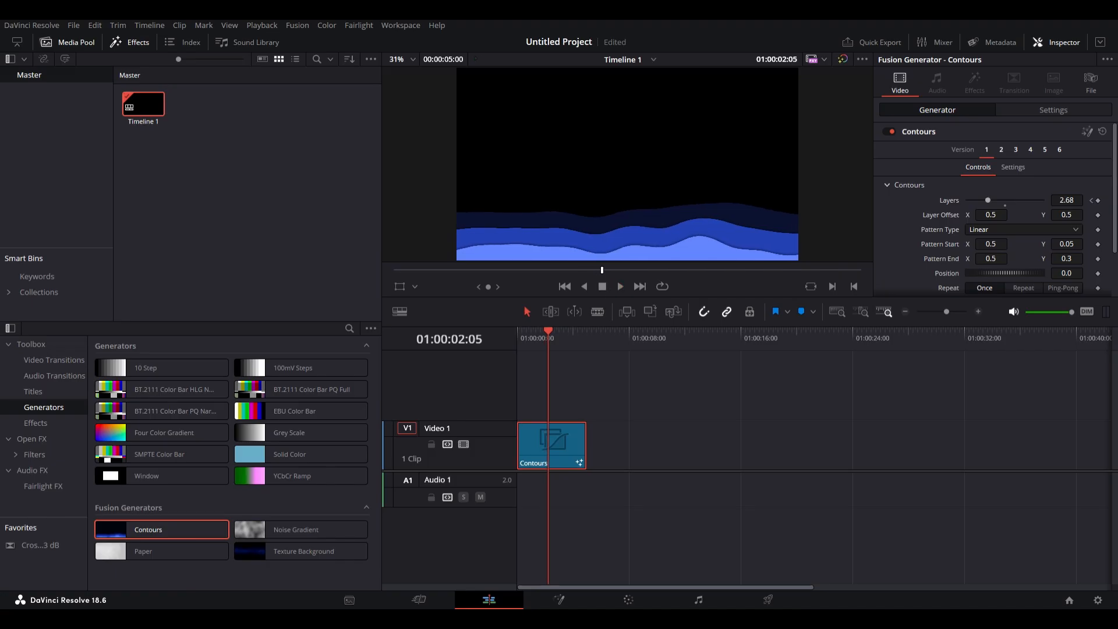
Set the Contours Layers value to 10.0 and play the animation from the start.
{"action": "left_click_drag", "start_coordinate": [988, 201], "coordinate": [1042, 201]}
{"action": "key", "text": "space"}
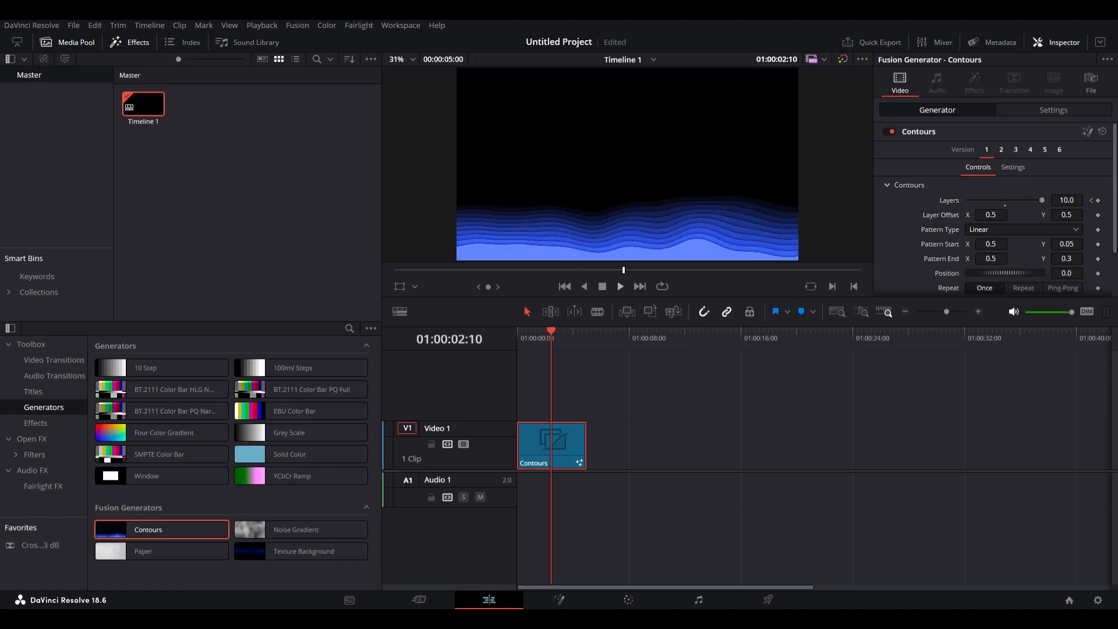
{"action": "left_click_drag", "start_coordinate": [547, 352], "coordinate": [526, 363]}
{"action": "left_click", "coordinate": [548, 338]}
{"action": "key", "text": "Home"}
{"action": "key", "text": "space"}
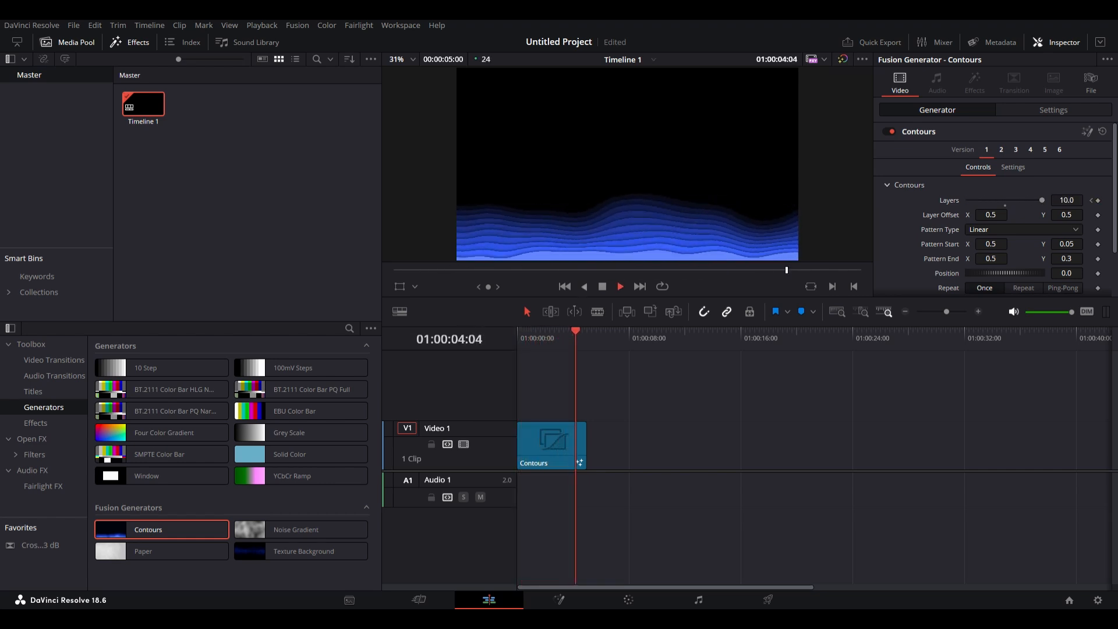
{"action": "key", "text": "space"}
Delete the Contours clip from the timeline.
{"action": "left_click", "coordinate": [550, 444]}
{"action": "key", "text": "Delete"}
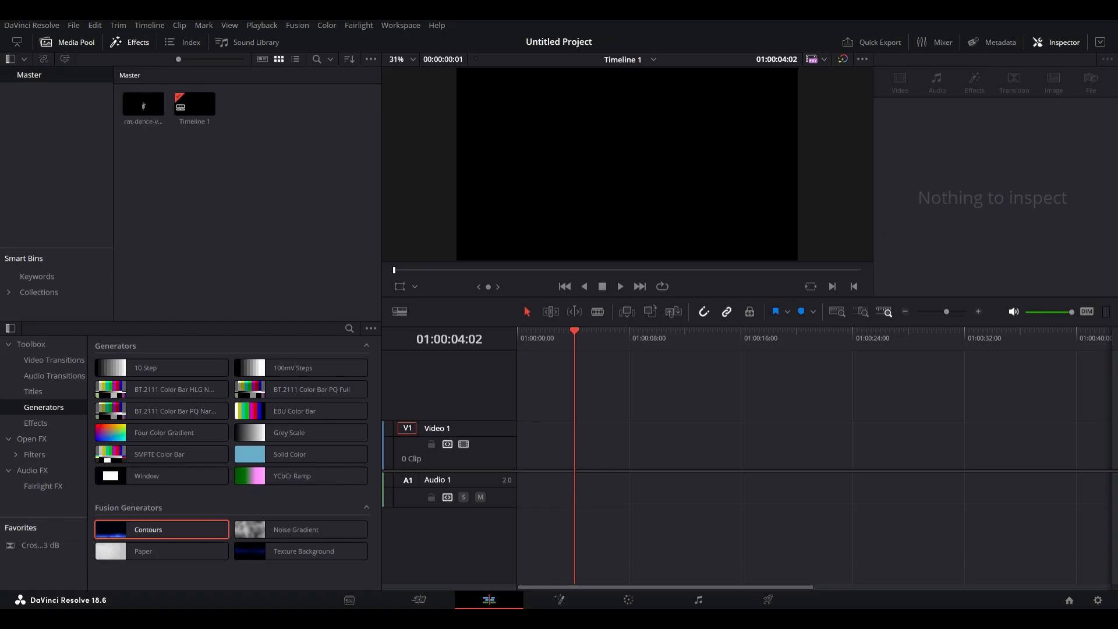
Place the rat-dance-viral.gif clip from the media pool at the start of the timeline and play it.
{"action": "left_click", "coordinate": [144, 104]}
{"action": "left_click_drag", "start_coordinate": [132, 108], "coordinate": [215, 140]}
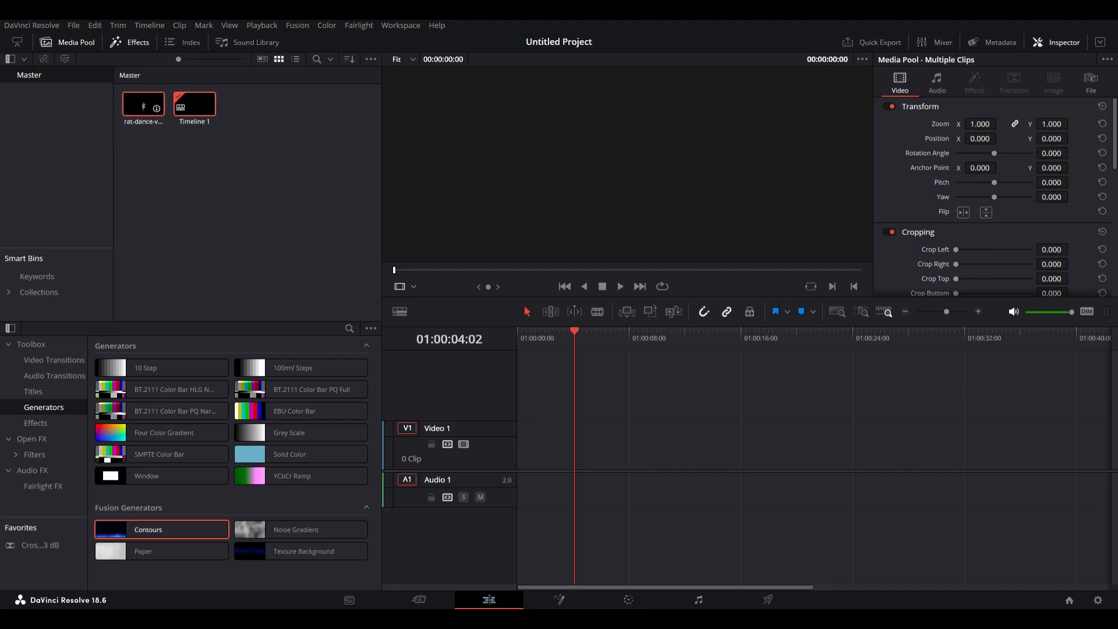
{"action": "left_click", "coordinate": [143, 104]}
{"action": "left_click", "coordinate": [168, 158]}
{"action": "left_click_drag", "start_coordinate": [144, 105], "coordinate": [524, 446]}
{"action": "left_click_drag", "start_coordinate": [577, 334], "coordinate": [517, 334]}
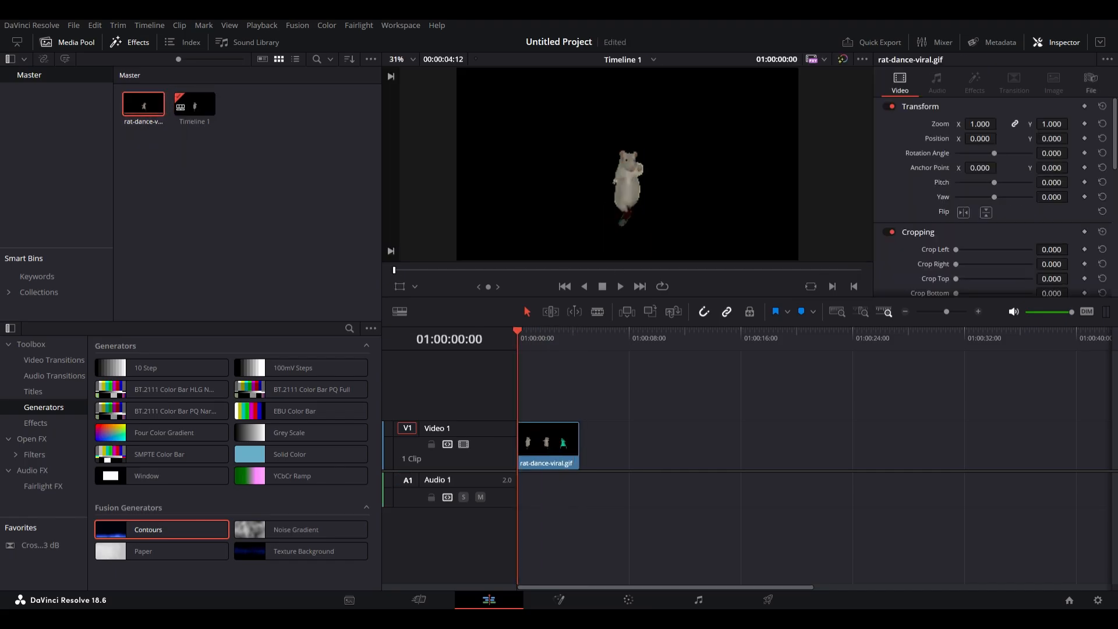
{"action": "key", "text": "space"}
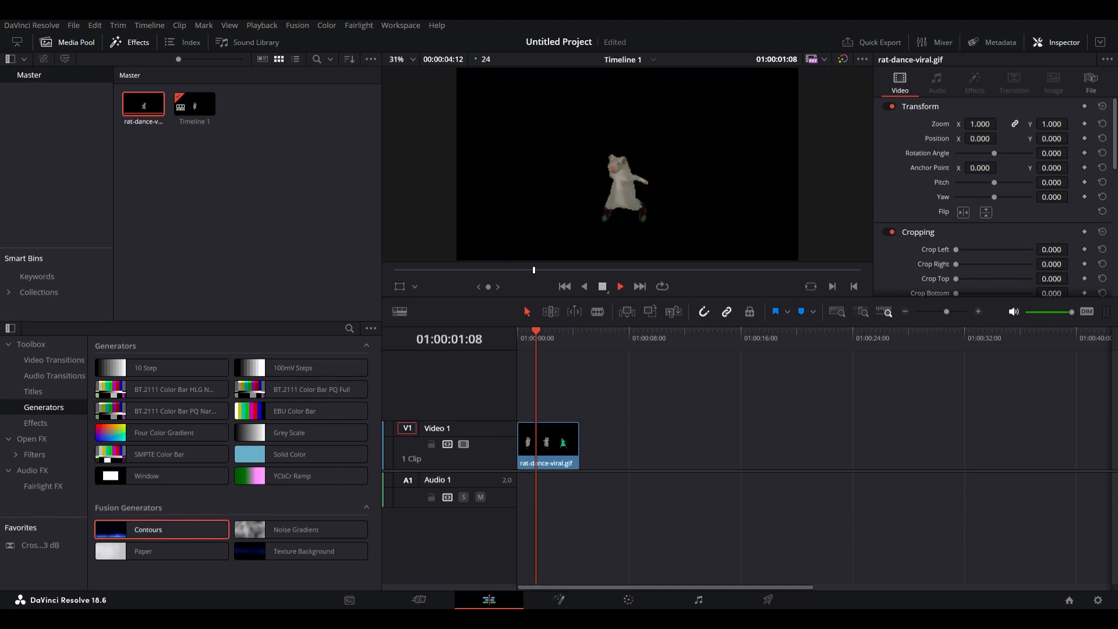
{"action": "key", "text": "space"}
{"action": "key", "text": "Home"}
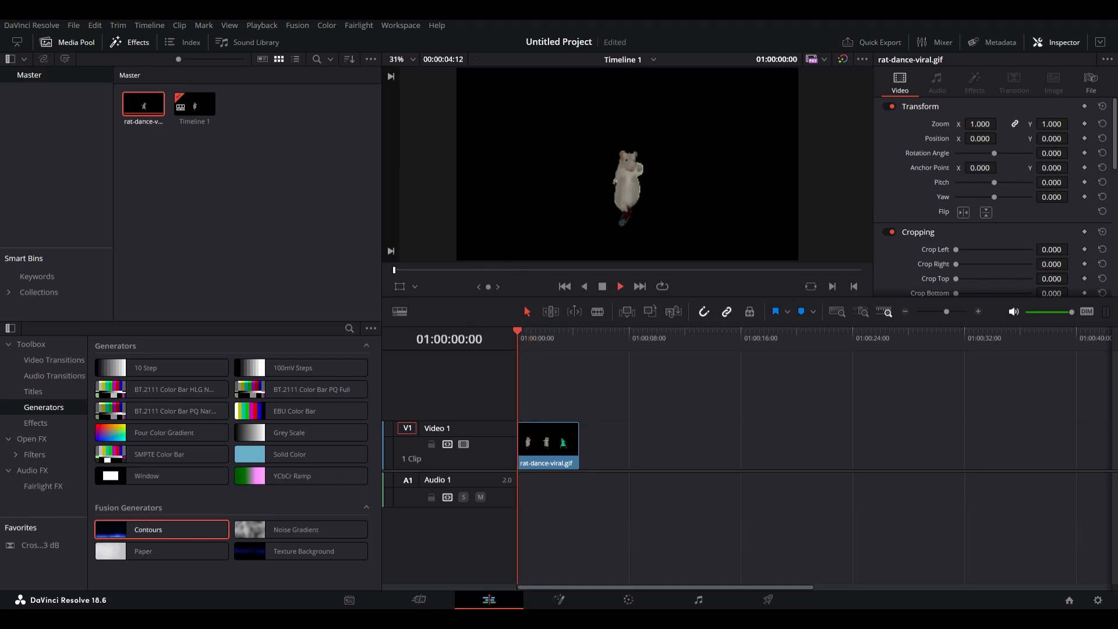
{"action": "key", "text": "space"}
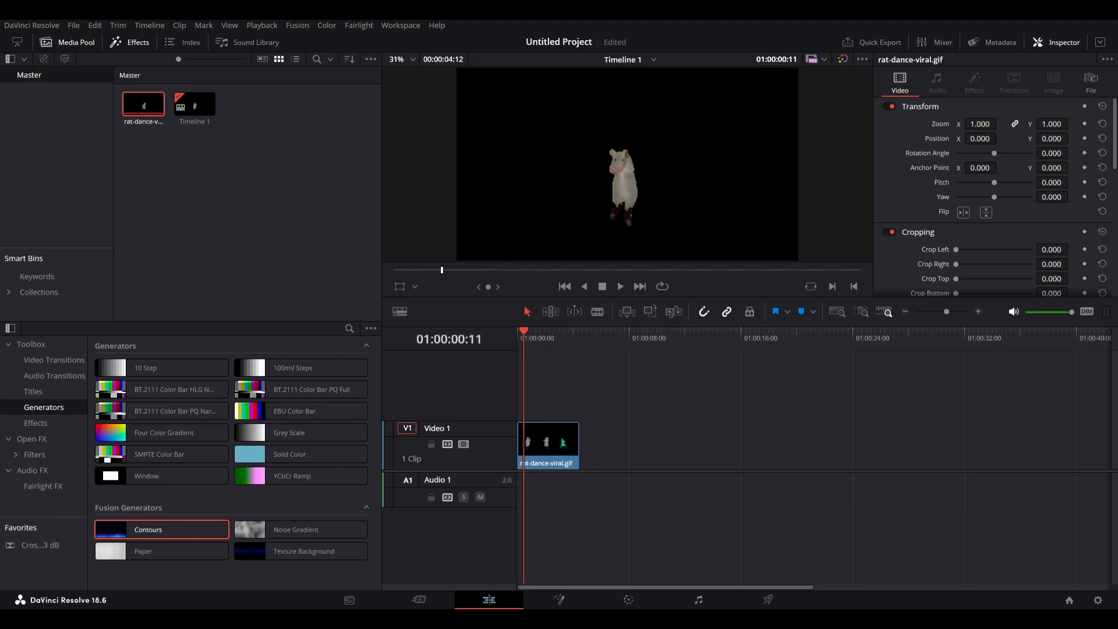
Add a Zoom keyframe at the gif's start, set the zoom to 3.230, and play it.
{"action": "left_click", "coordinate": [1085, 124]}
{"action": "left_click_drag", "start_coordinate": [980, 124], "coordinate": [1006, 123]}
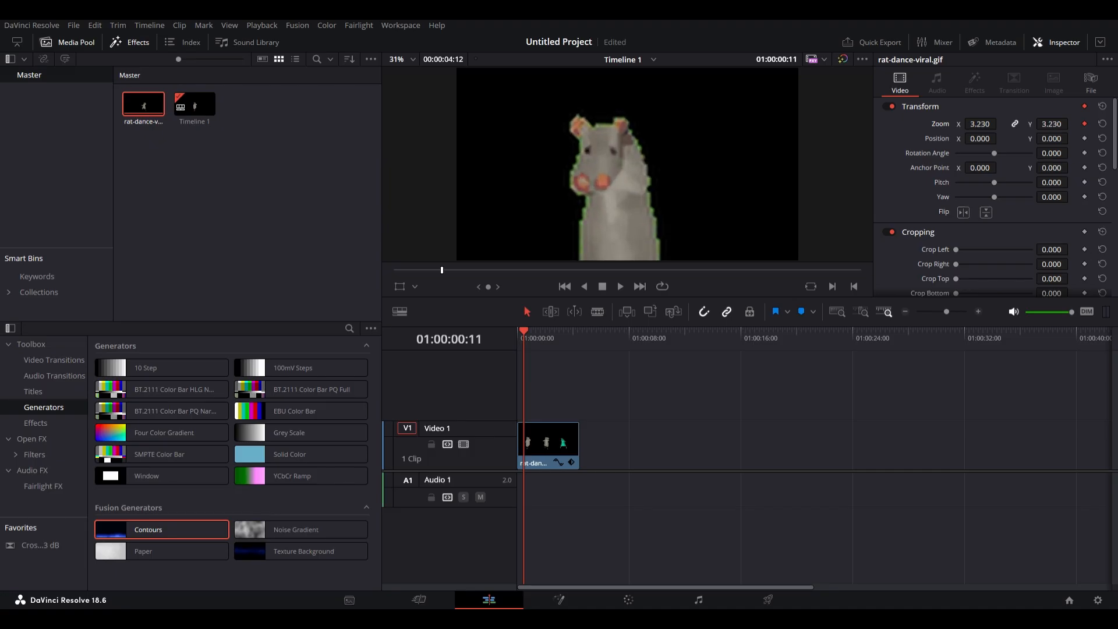
{"action": "key", "text": "space"}
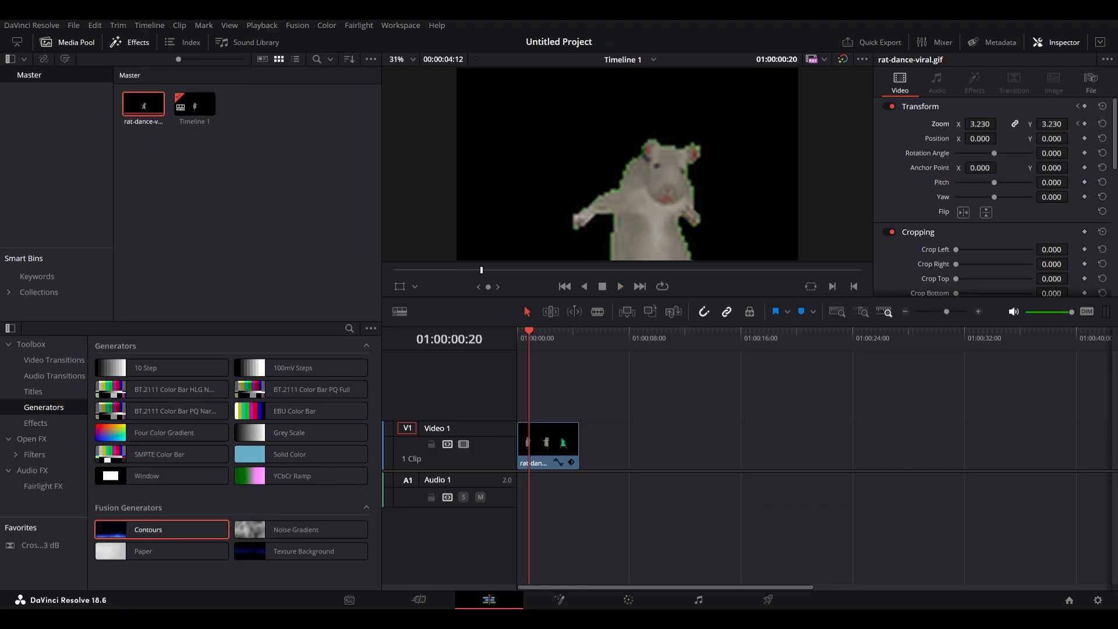
Add a second Zoom keyframe of 0.920 about one second in and play from the start.
{"action": "left_click_drag", "start_coordinate": [981, 124], "coordinate": [841, 124]}
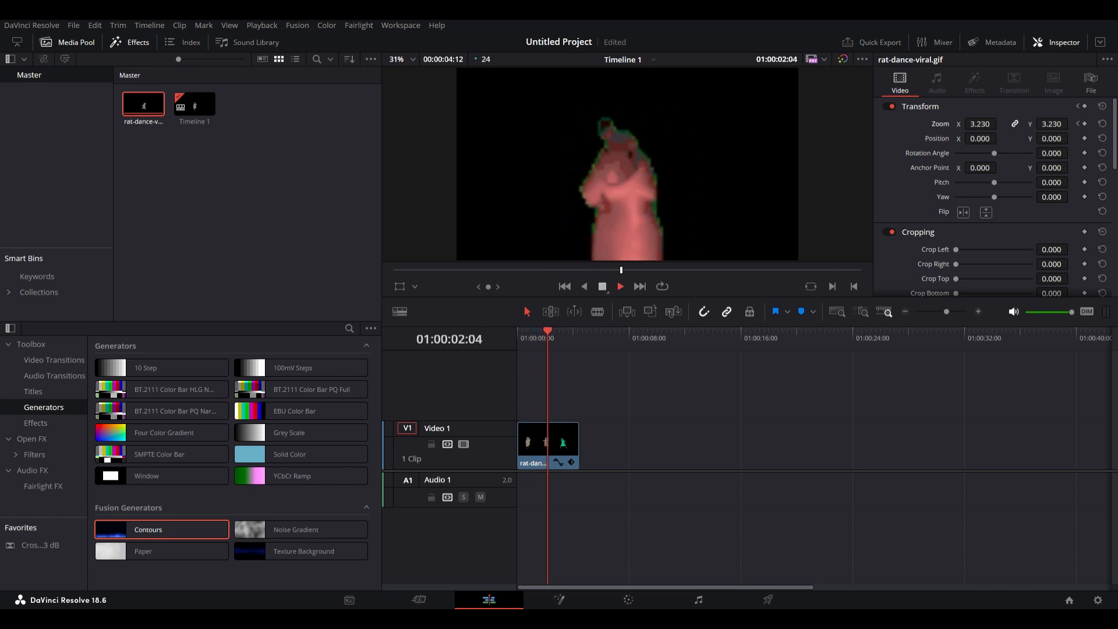
{"action": "left_click_drag", "start_coordinate": [553, 331], "coordinate": [537, 332]}
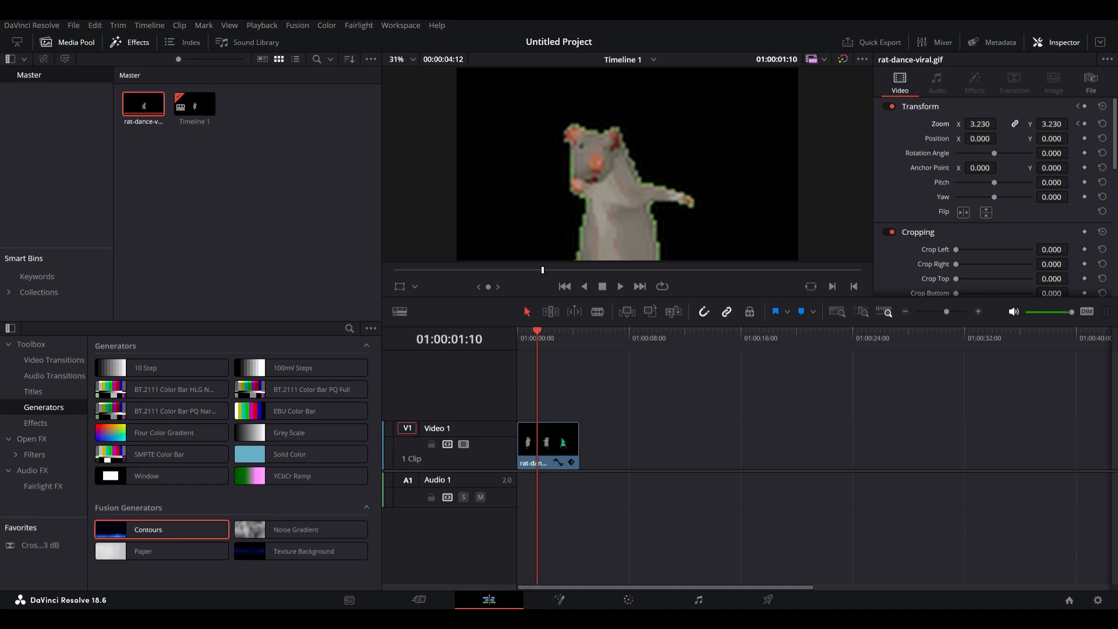
{"action": "left_click_drag", "start_coordinate": [980, 124], "coordinate": [890, 124]}
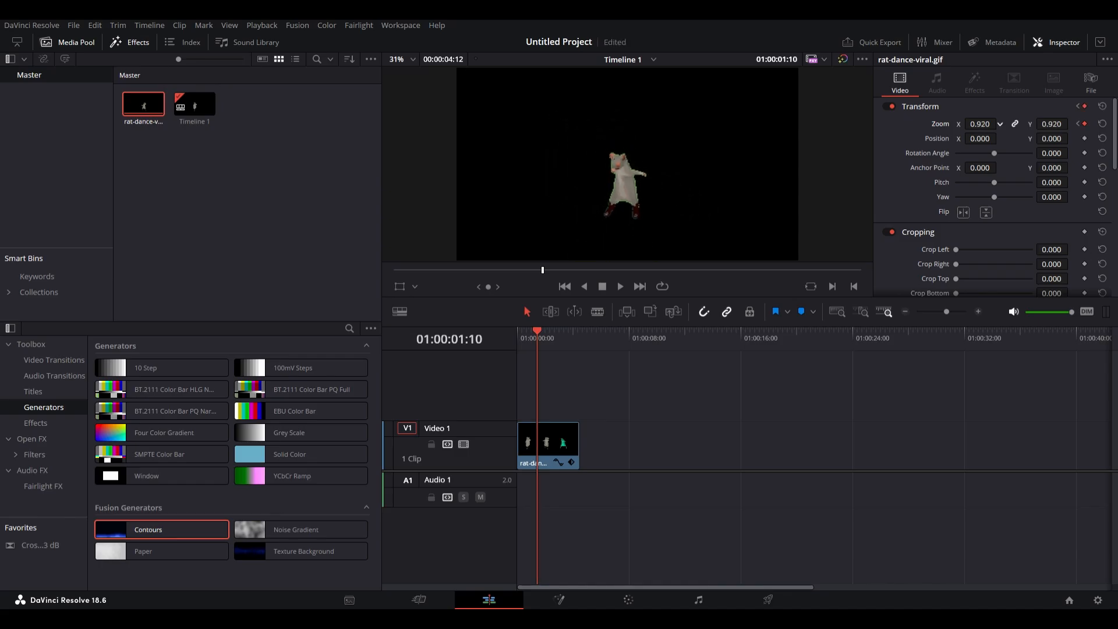
{"action": "left_click_drag", "start_coordinate": [537, 331], "coordinate": [518, 331]}
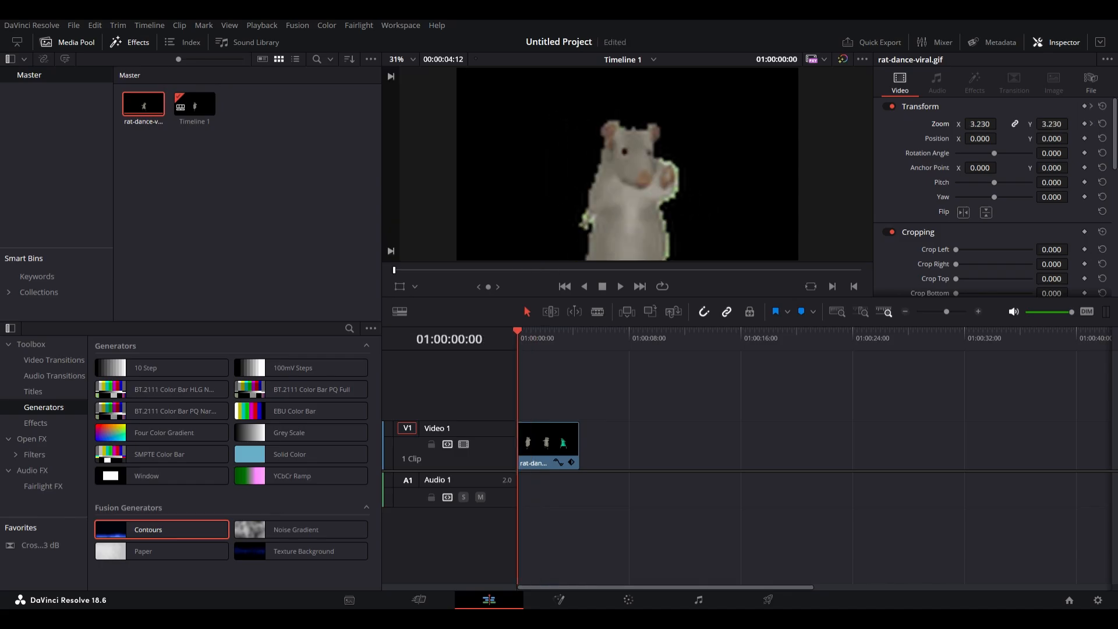
{"action": "key", "text": "space"}
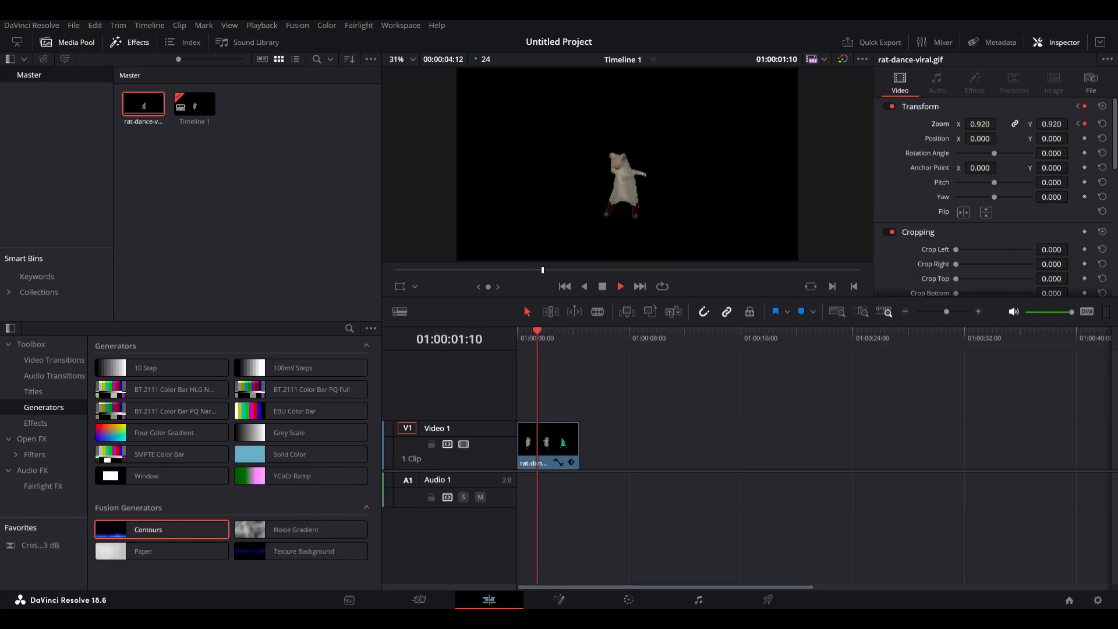
Set the starting Zoom keyframe to 1.190 and play the gif from the start.
{"action": "left_click_drag", "start_coordinate": [551, 331], "coordinate": [517, 331]}
{"action": "key", "text": "space"}
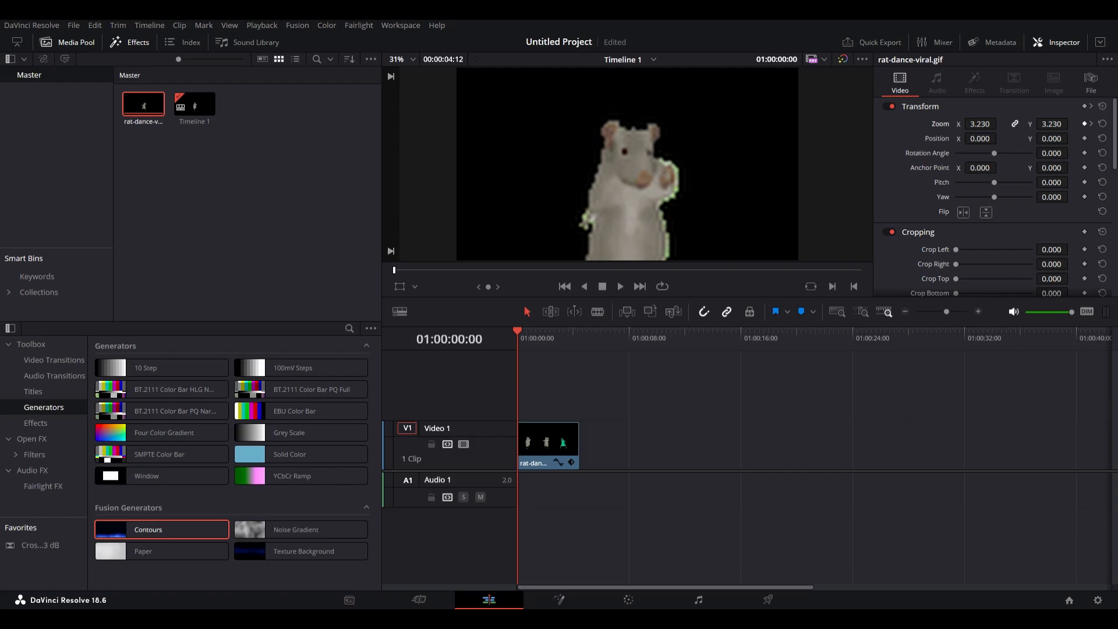
{"action": "left_click_drag", "start_coordinate": [980, 124], "coordinate": [871, 124]}
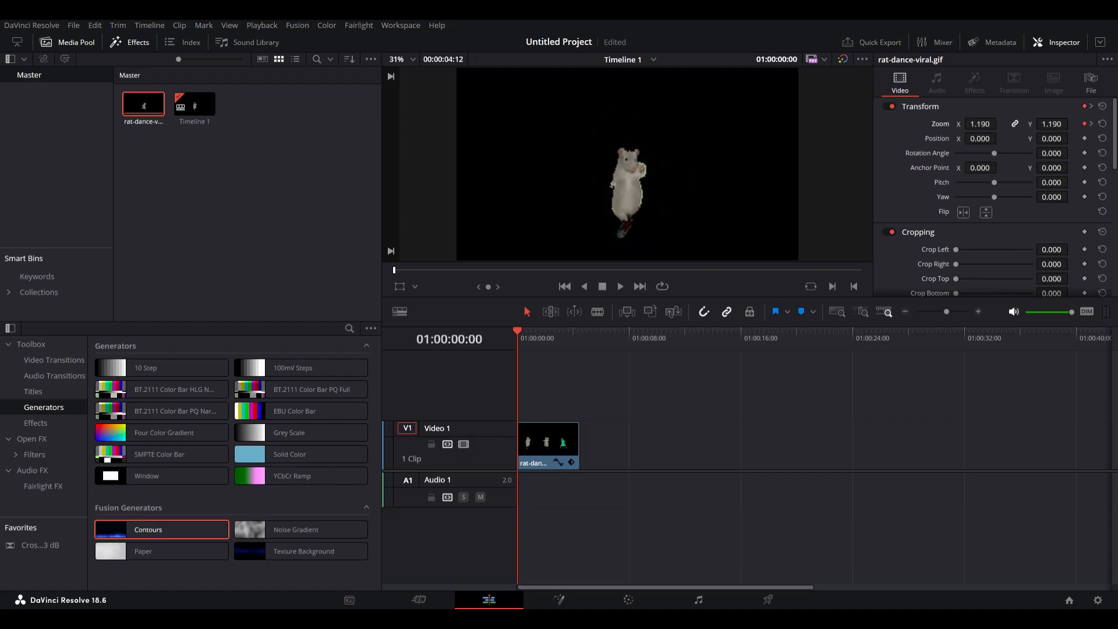
{"action": "key", "text": "space"}
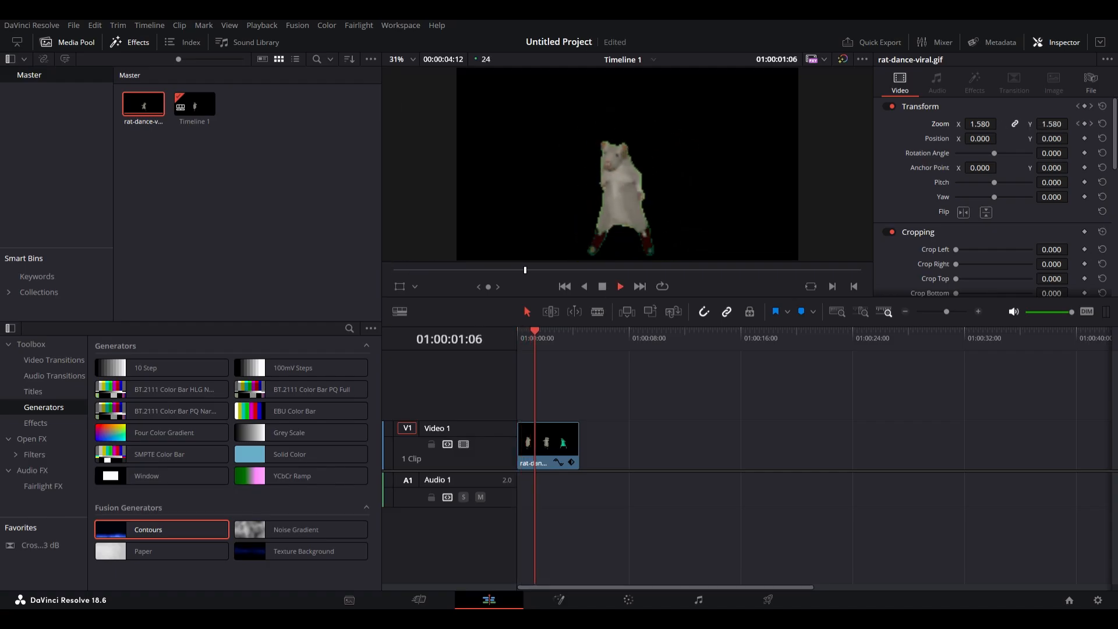
Replay the rat gif's zoom animation from the start of the timeline.
{"action": "key", "text": "space"}
{"action": "left_click_drag", "start_coordinate": [556, 332], "coordinate": [518, 331]}
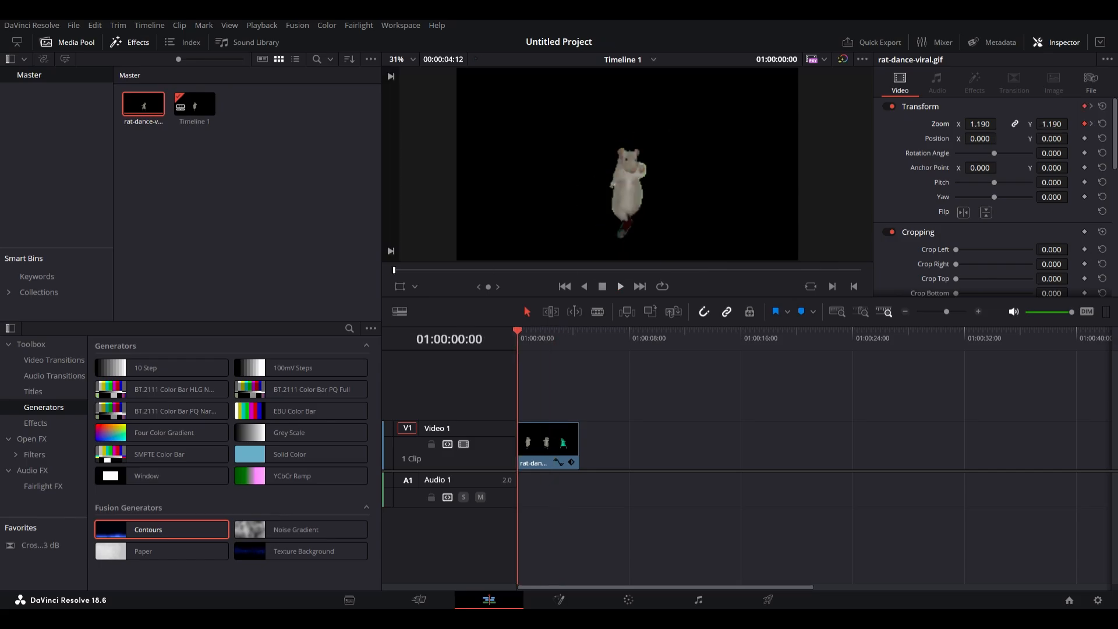
{"action": "key", "text": "space"}
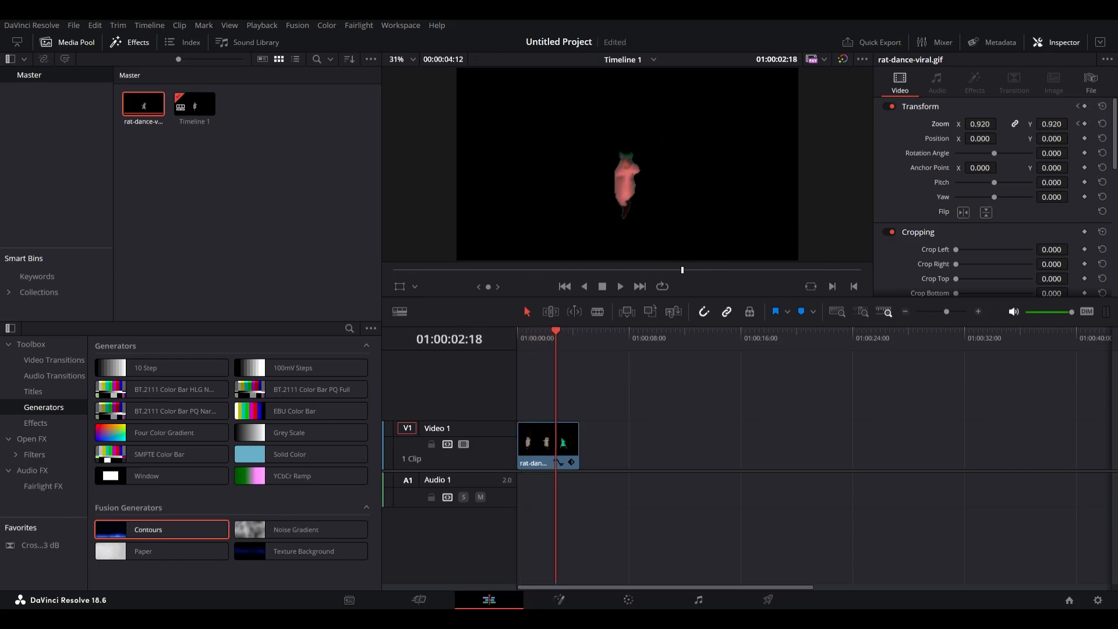
{"action": "key", "text": "Home"}
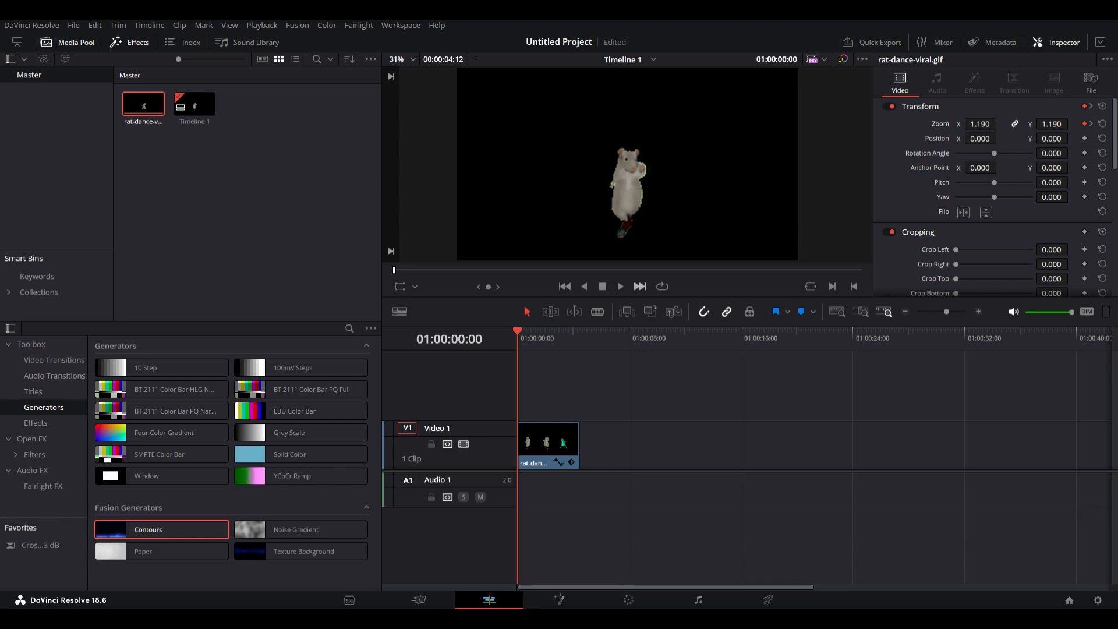
{"action": "key", "text": "space"}
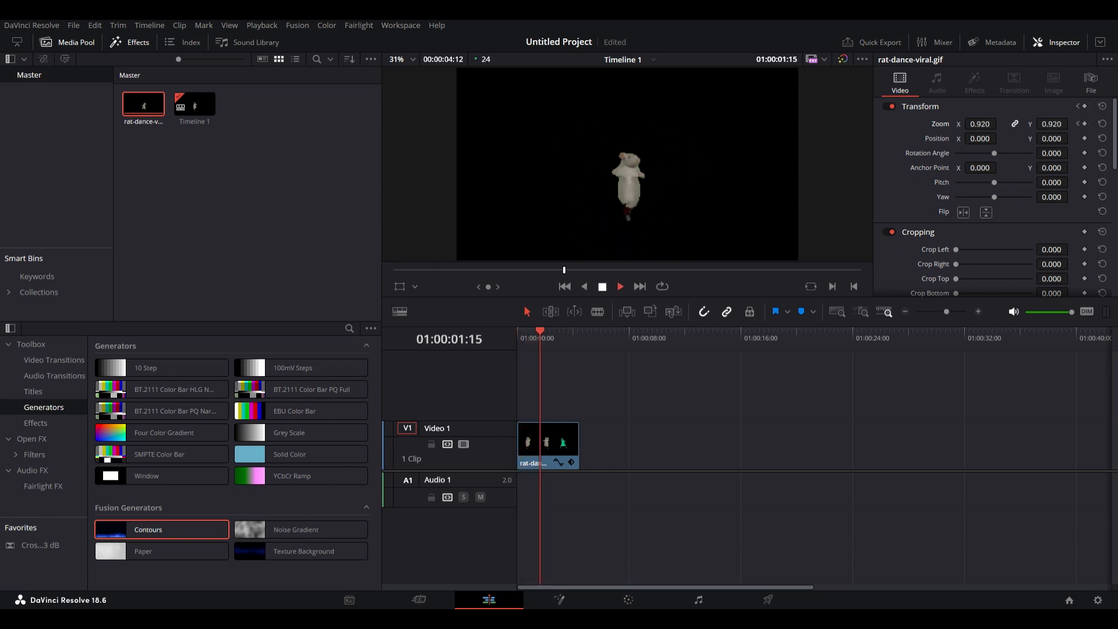
{"action": "key", "text": "space"}
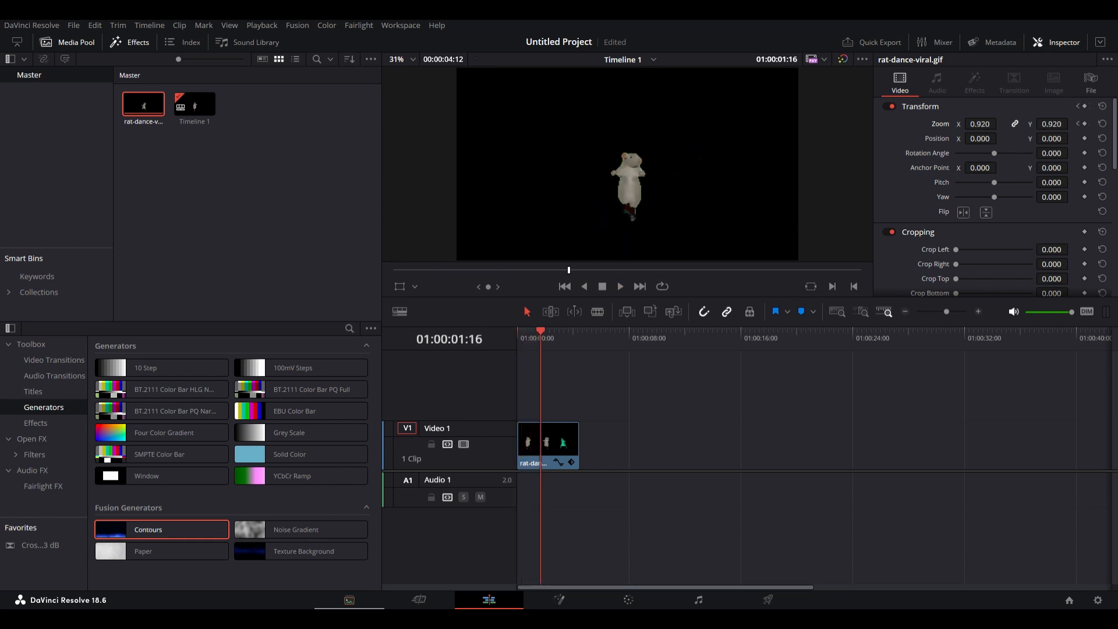
Apply the Zoom Blur filter to the rat gif clip and play it from the start.
{"action": "left_click", "coordinate": [34, 454]}
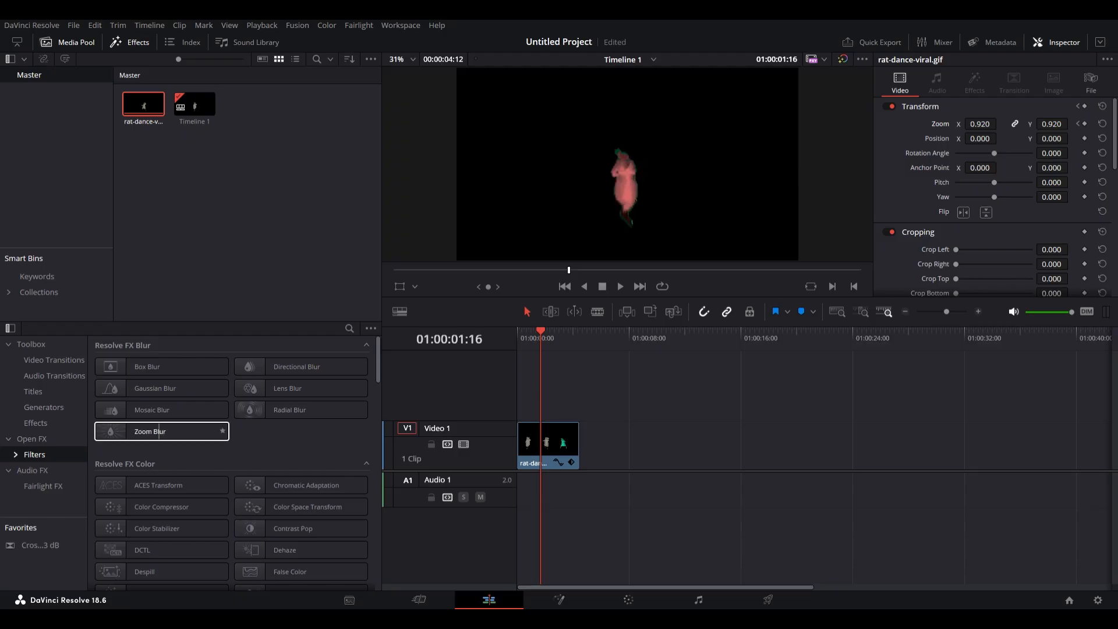
{"action": "left_click_drag", "start_coordinate": [159, 431], "coordinate": [548, 443]}
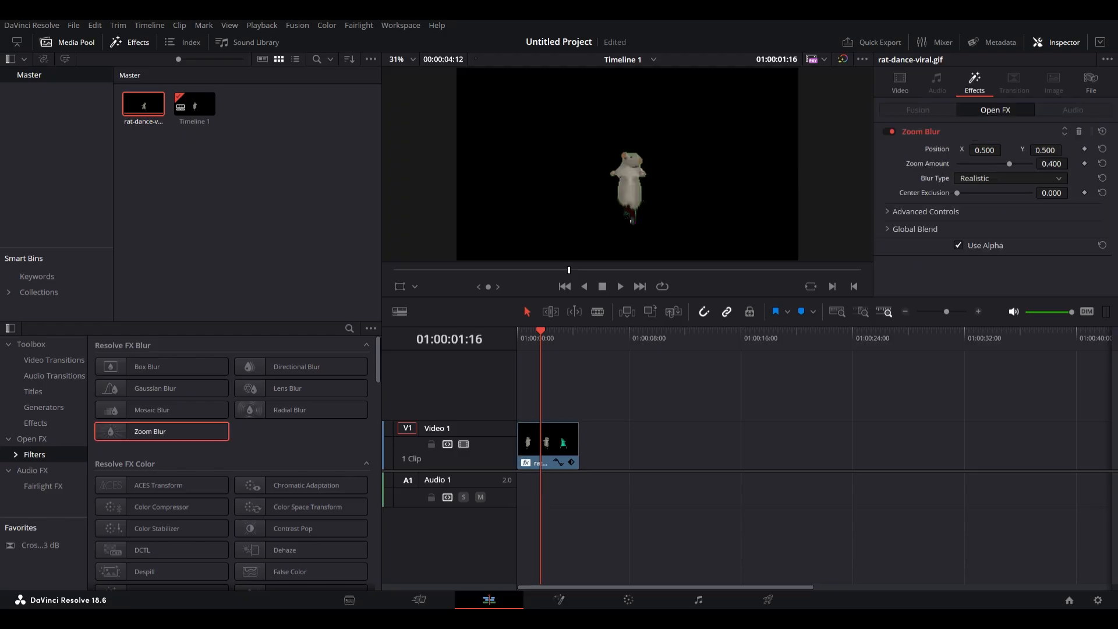
{"action": "key", "text": "Home"}
{"action": "key", "text": "space"}
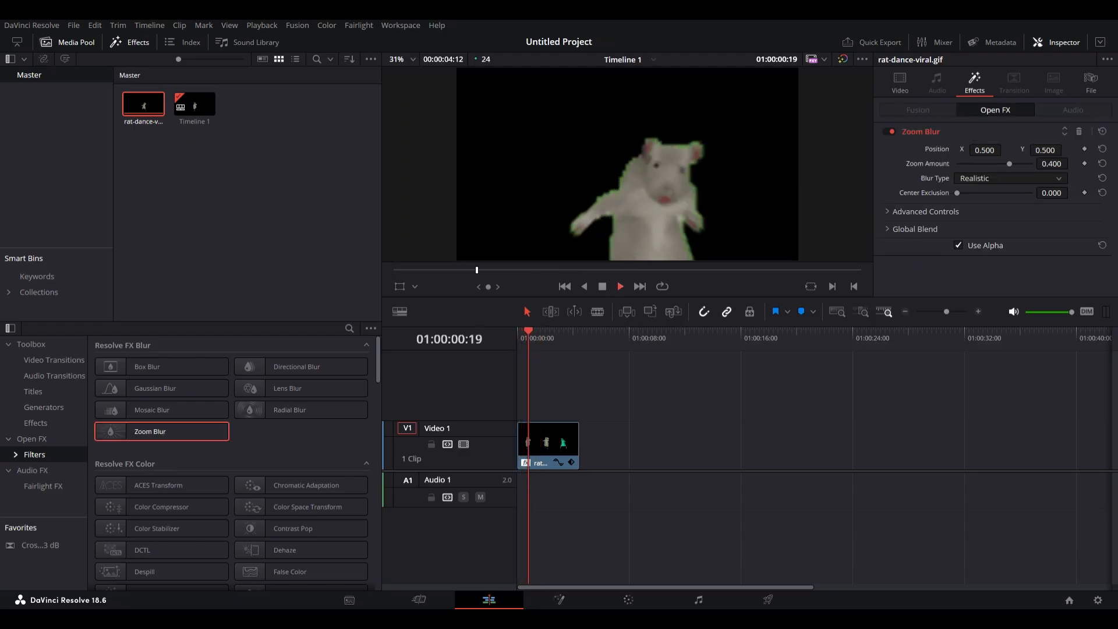
{"action": "key", "text": "space"}
{"action": "key", "text": "Home"}
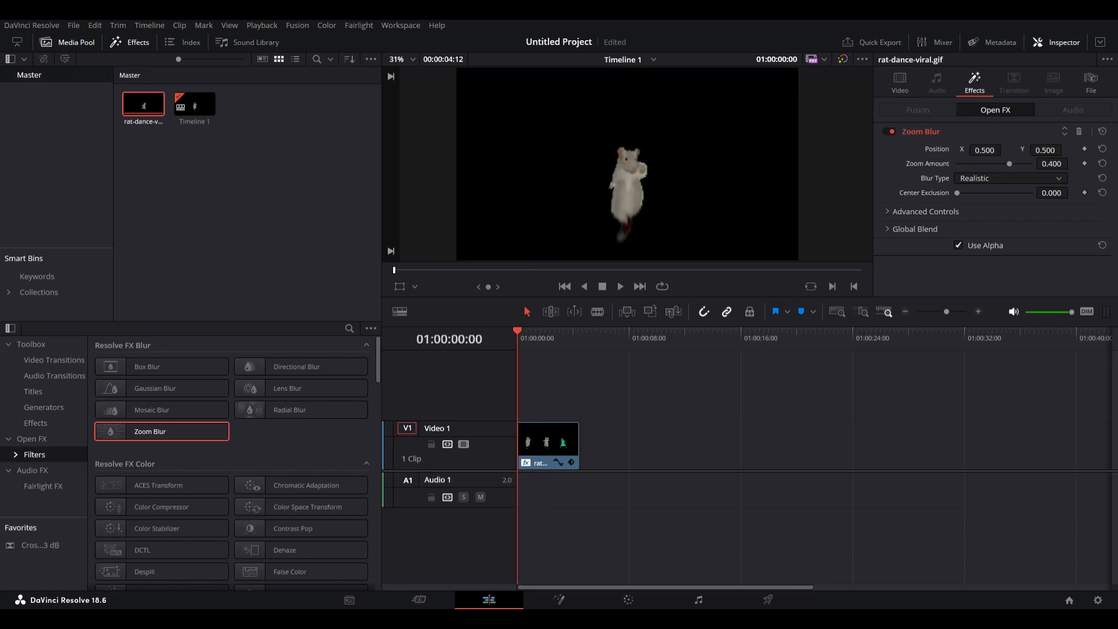
Disable the Zoom Blur effect on the gif and replay it from the start.
{"action": "left_click", "coordinate": [889, 132]}
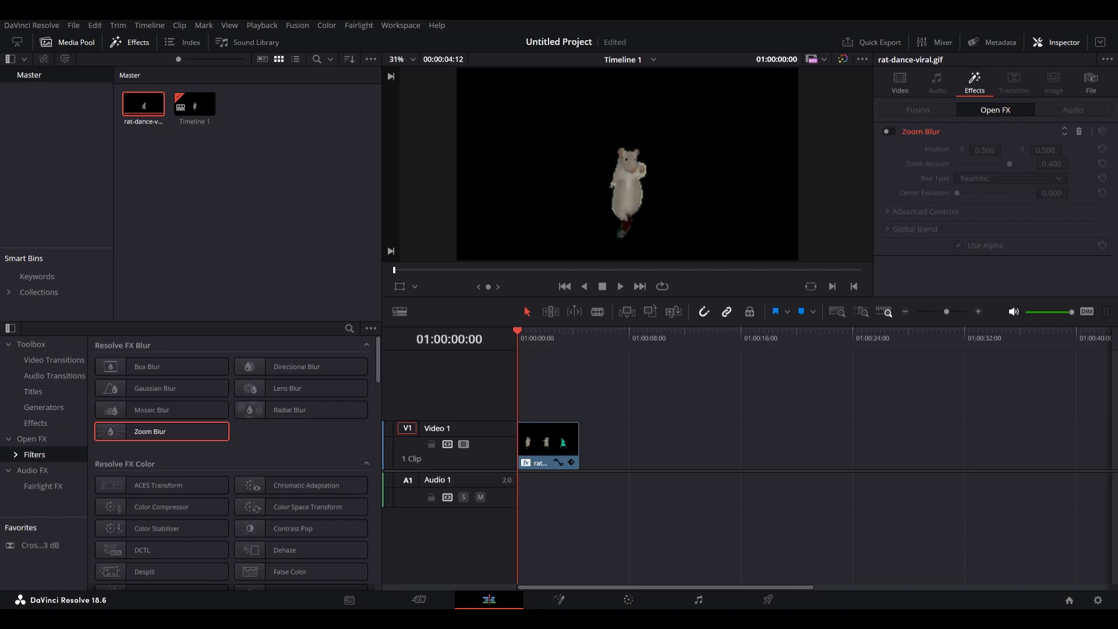
{"action": "key", "text": "space"}
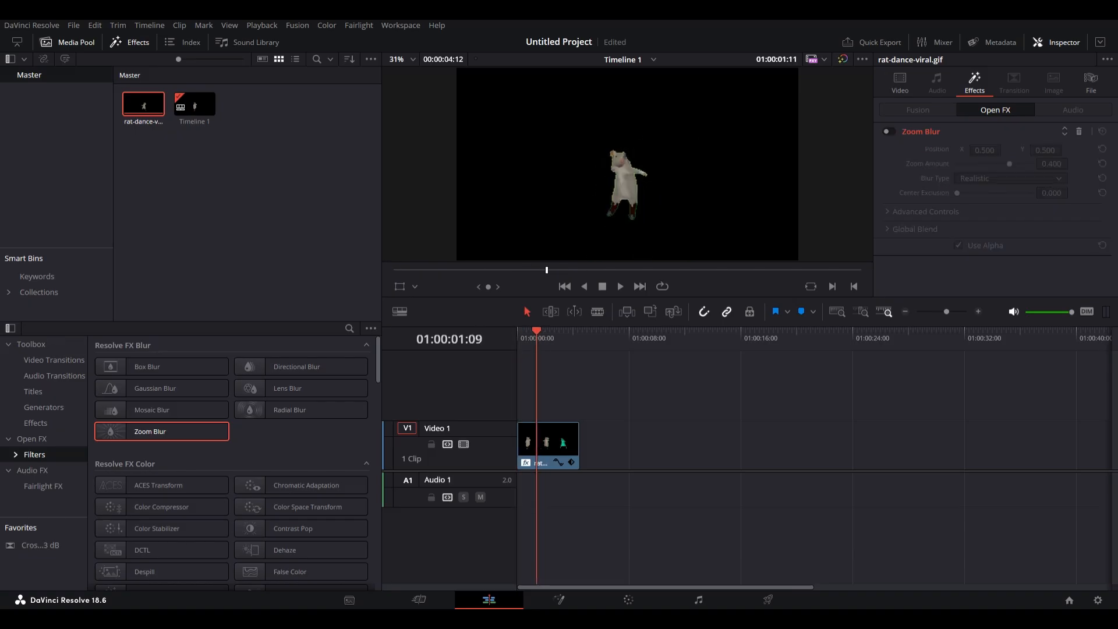
{"action": "key", "text": "space"}
{"action": "key", "text": "Home"}
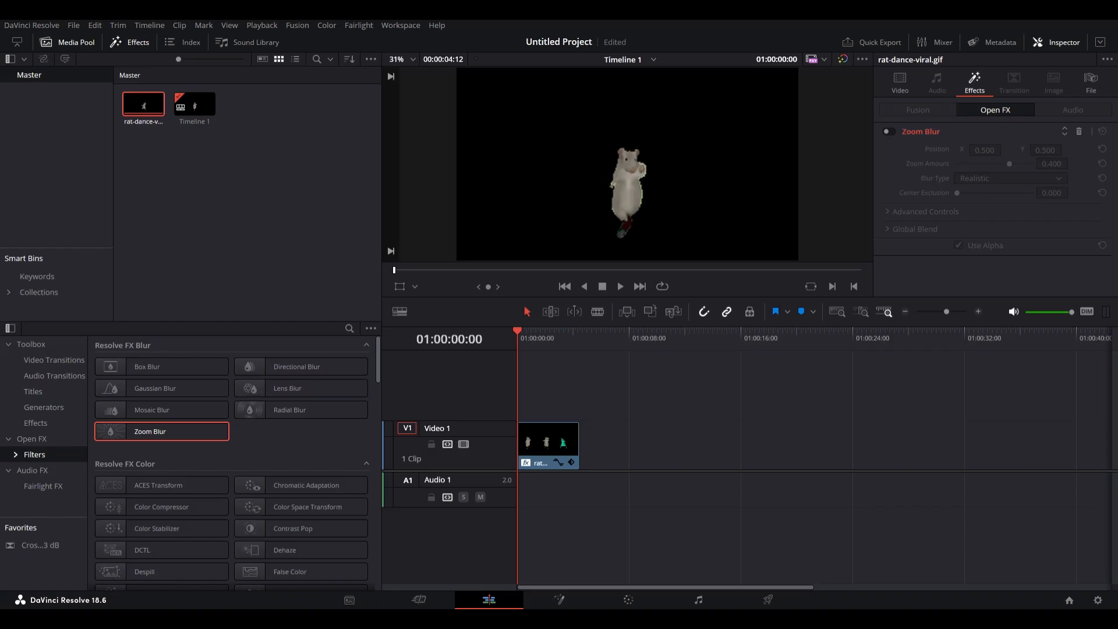
Split the gif clip just after its start and return to the selection tool.
{"action": "left_click", "coordinate": [521, 444]}
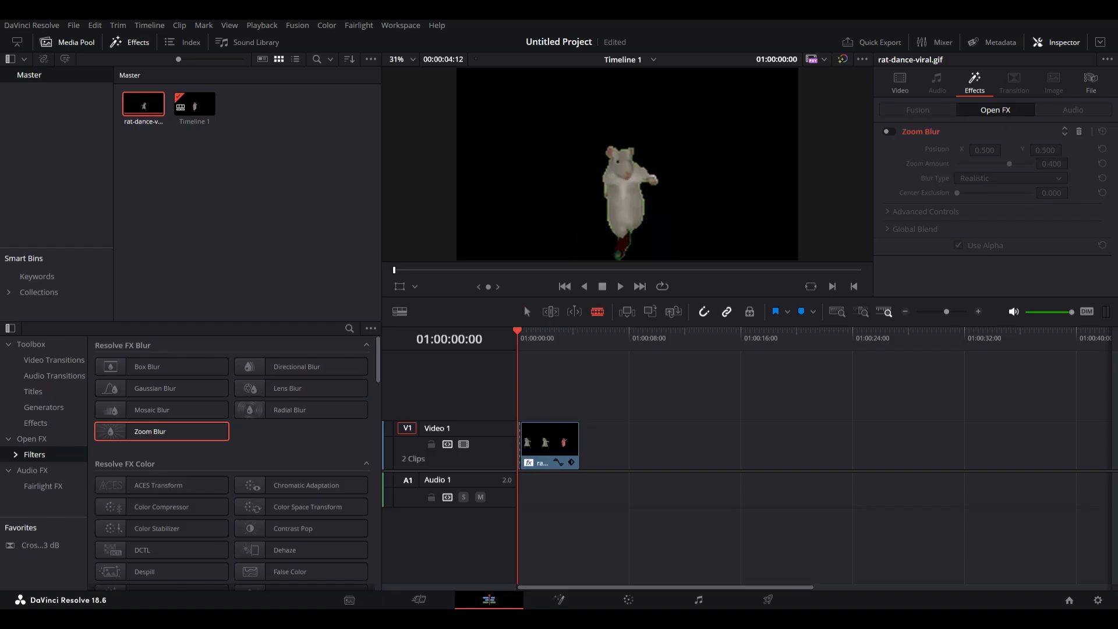
{"action": "key", "text": "a"}
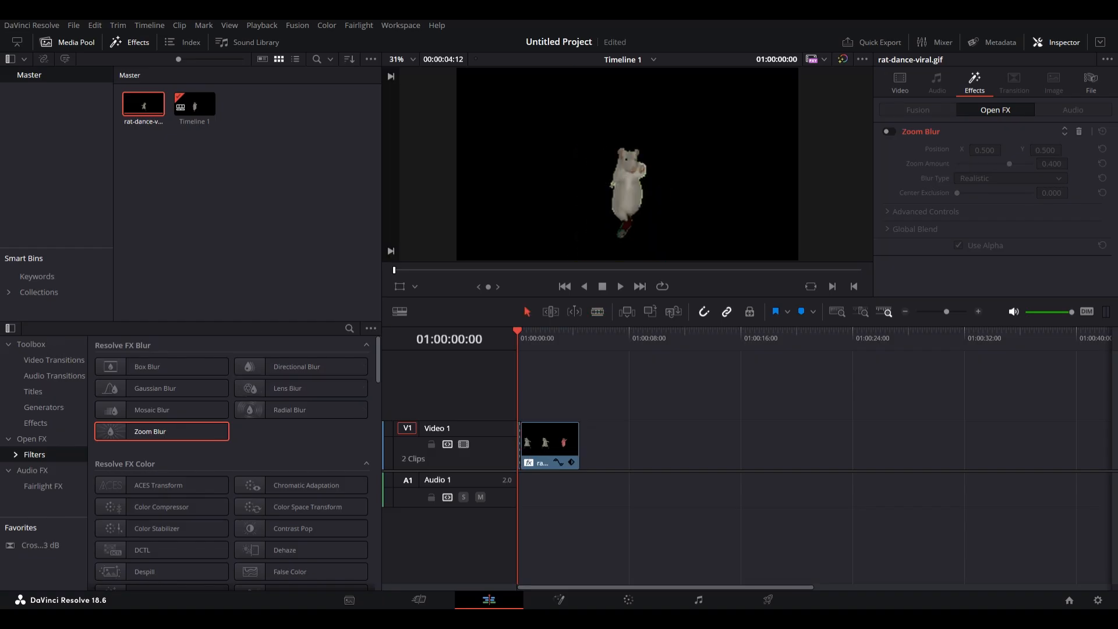
Try applying Zoom Blur to the short first piece of the gif, then undo it.
{"action": "left_click_drag", "start_coordinate": [162, 432], "coordinate": [520, 445]}
{"action": "key", "text": "space"}
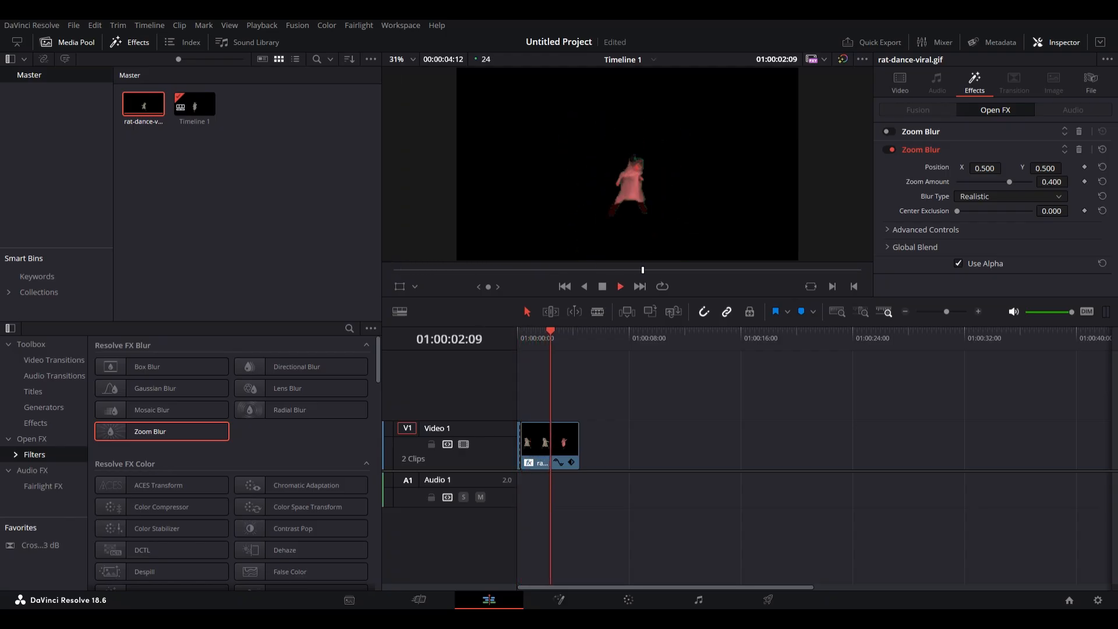
{"action": "key", "text": "ctrl+z"}
{"action": "key", "text": "space"}
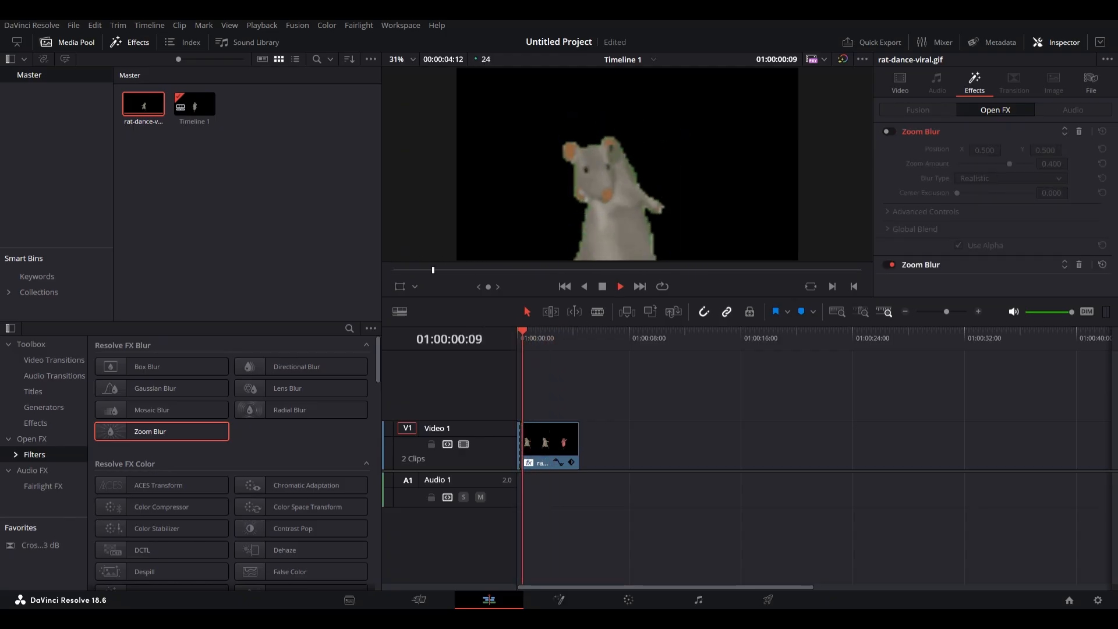
Play the gif clips again to review them.
{"action": "key", "text": "space"}
{"action": "key", "text": "space"}
{"action": "key", "text": "space"}
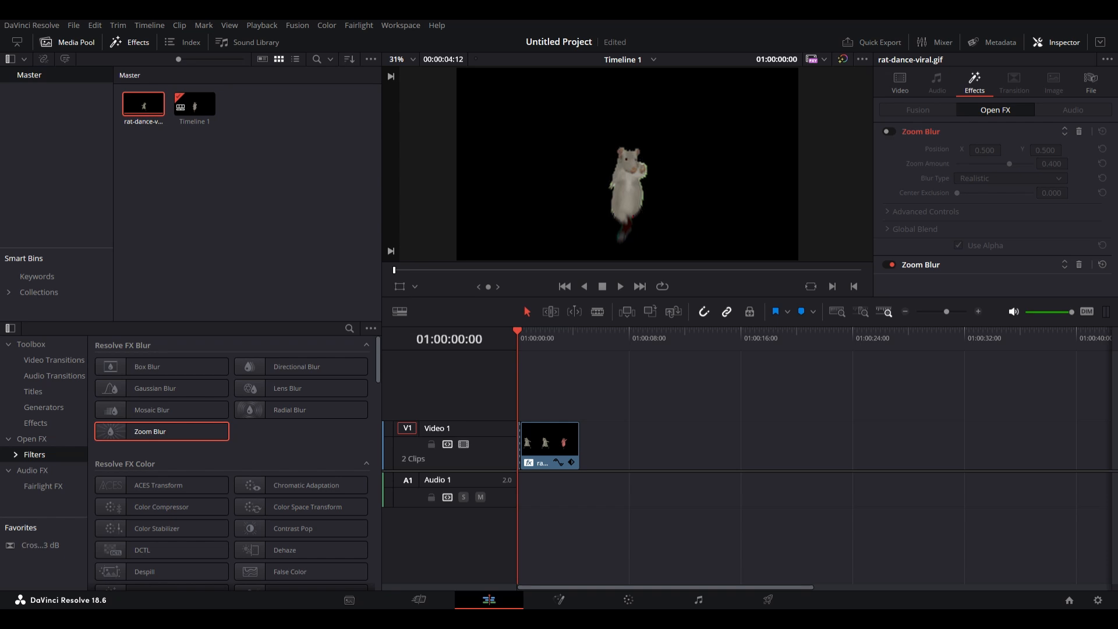
{"action": "key", "text": "space"}
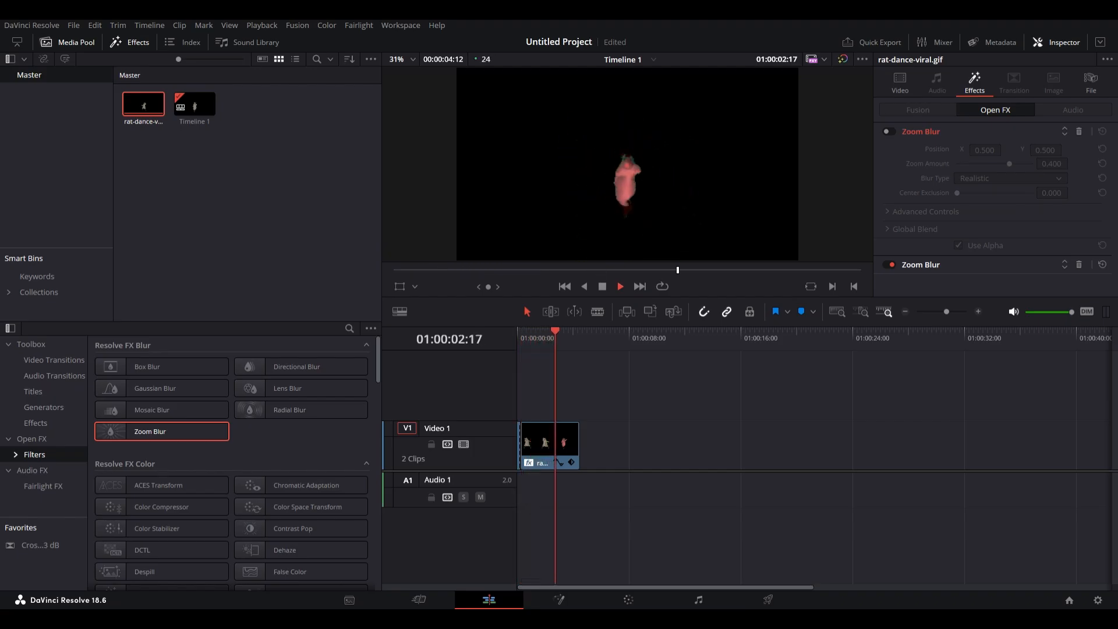
{"action": "key", "text": "space"}
Delete both gif clips from the timeline.
{"action": "left_click", "coordinate": [550, 444]}
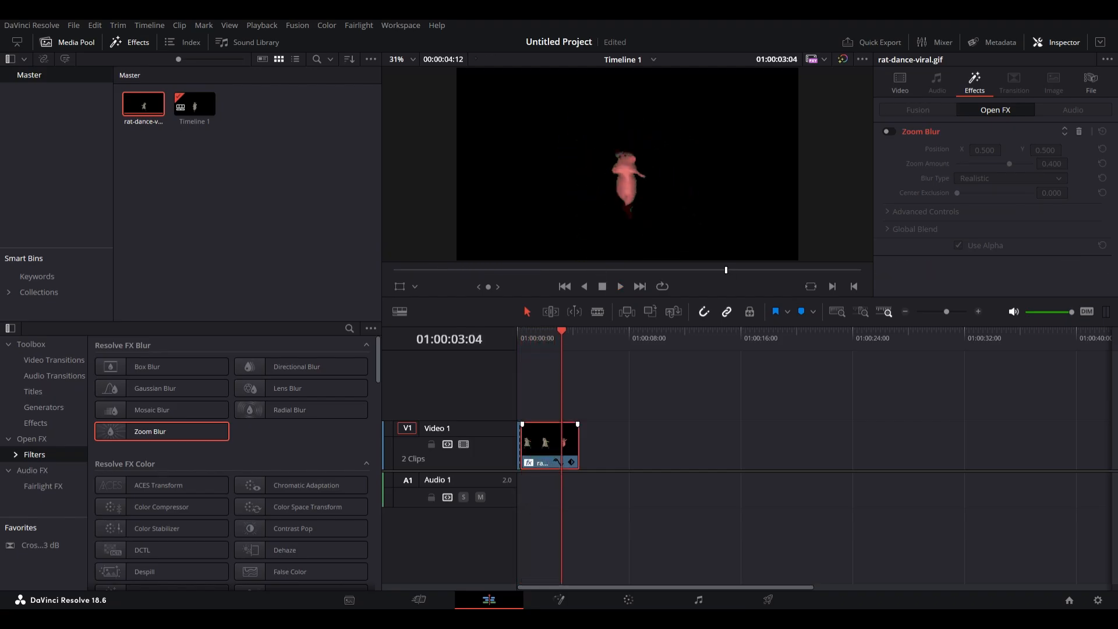
{"action": "key", "text": "Delete"}
{"action": "left_click", "coordinate": [519, 445]}
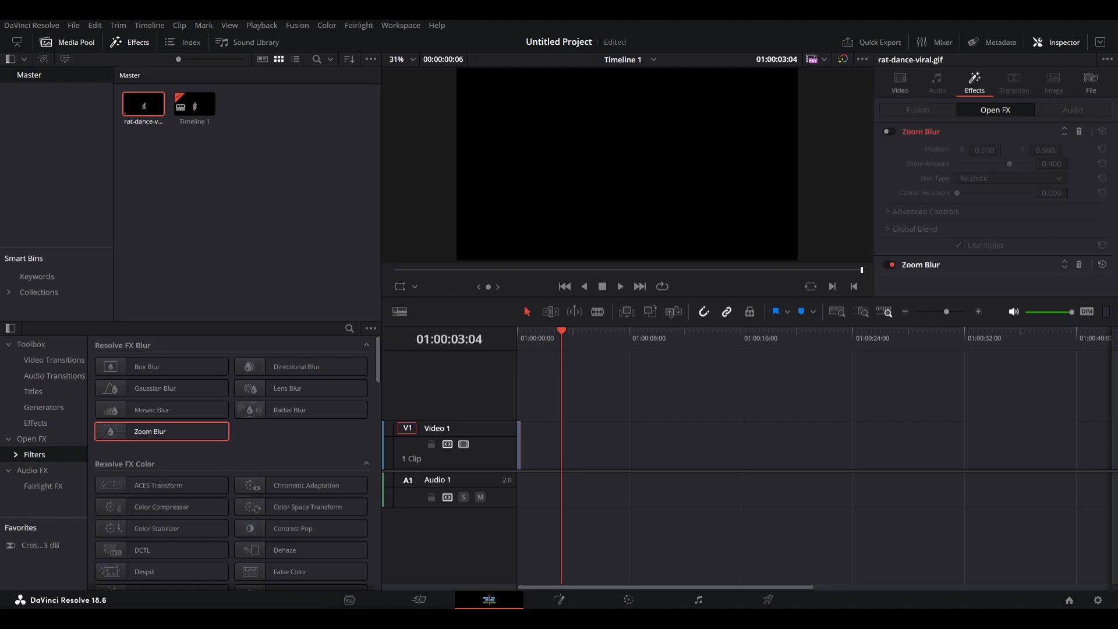
{"action": "key", "text": "Delete"}
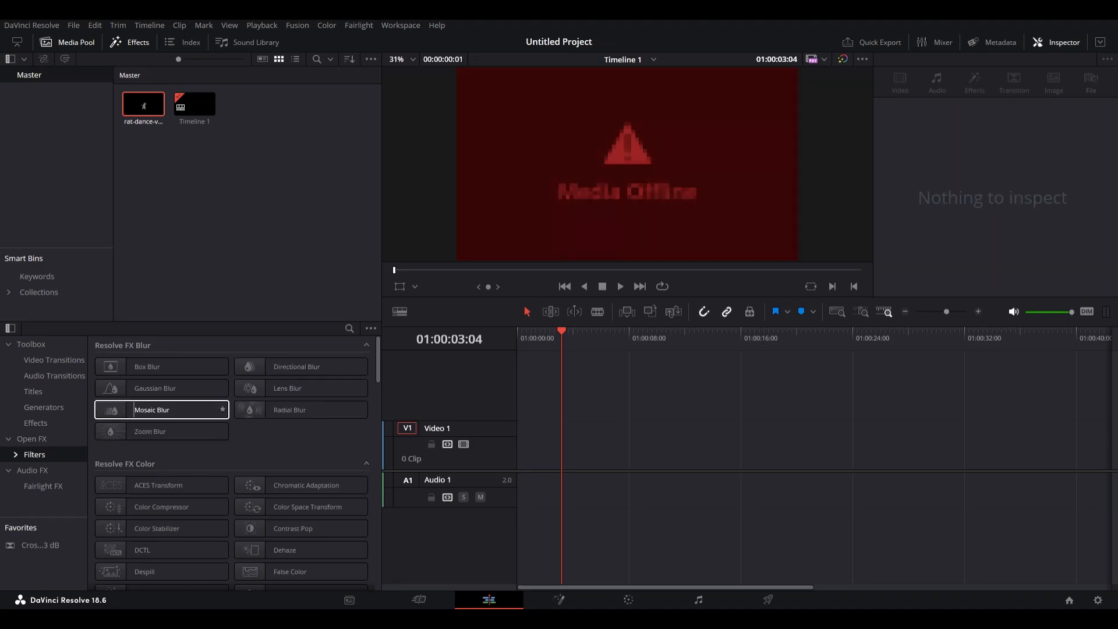
{"action": "left_click", "coordinate": [44, 408]}
{"action": "left_click", "coordinate": [36, 423]}
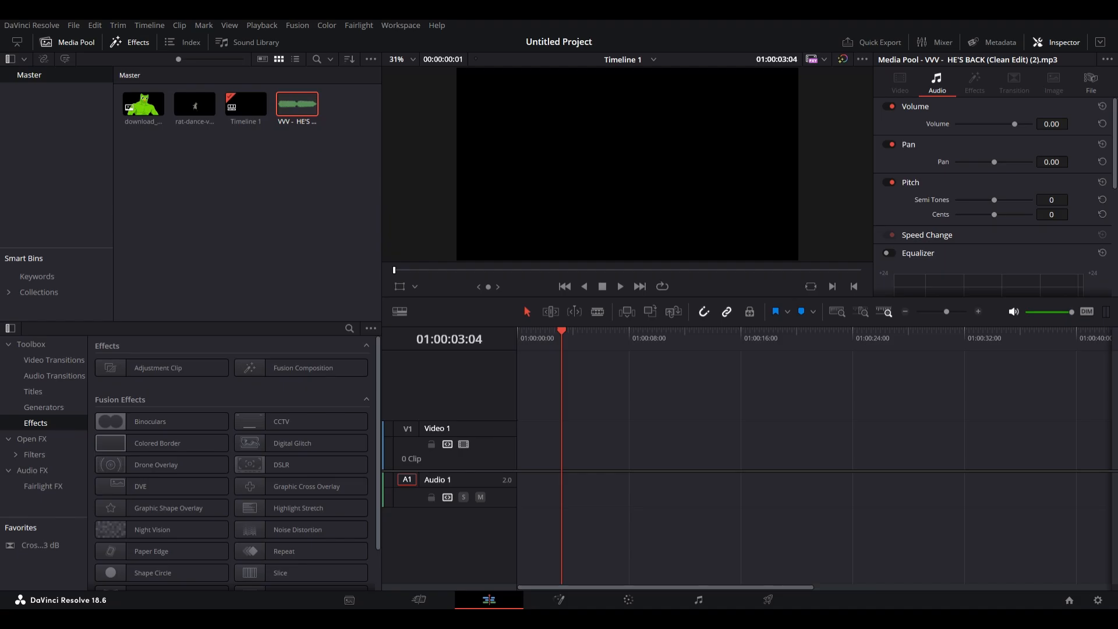
{"action": "left_click", "coordinate": [247, 203]}
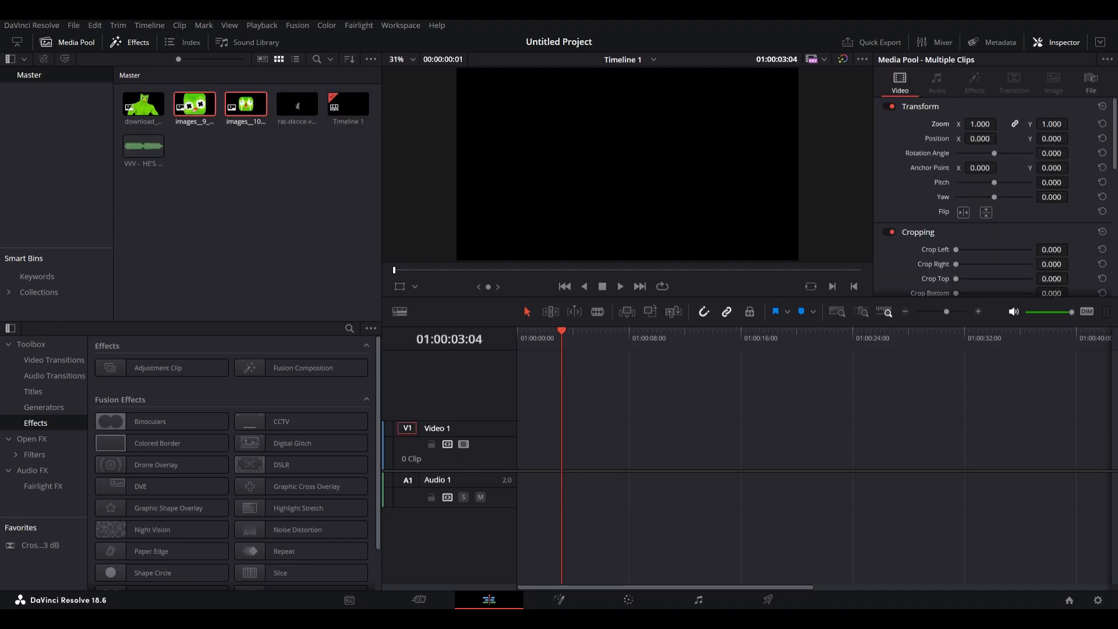
{"action": "left_click", "coordinate": [247, 222]}
Place the images_9_-removebg-preview.png image on a new Video 2 track at the timeline start and play it.
{"action": "left_click", "coordinate": [143, 105]}
{"action": "double_click", "coordinate": [195, 104]}
{"action": "left_click_drag", "start_coordinate": [195, 105], "coordinate": [539, 397]}
{"action": "key", "text": "space"}
{"action": "key", "text": "Home"}
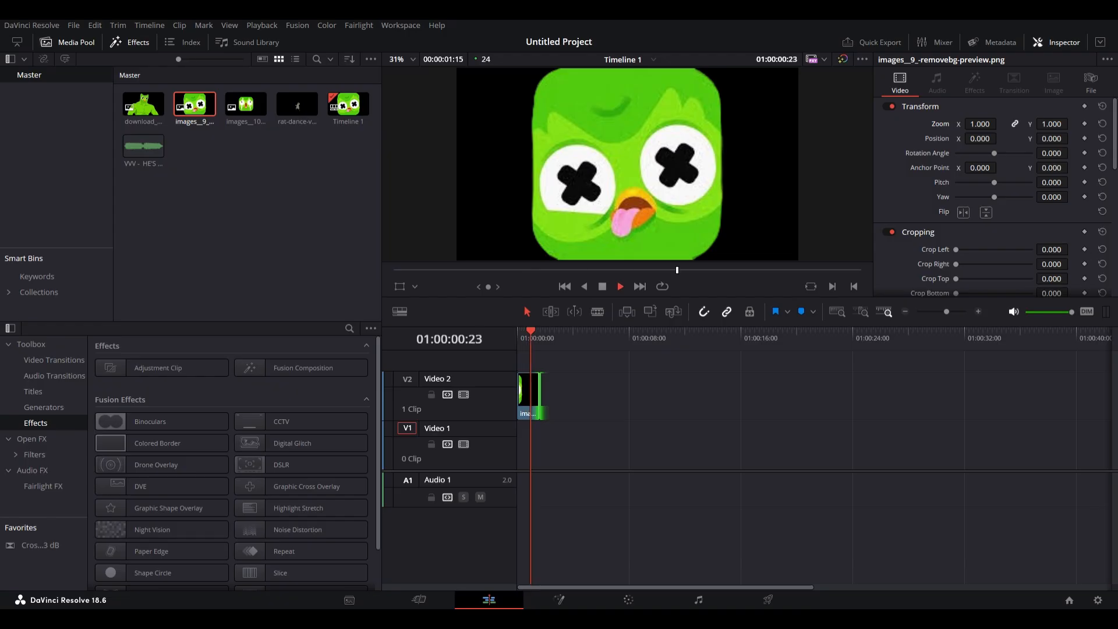
Add the images_10_-removebg-preview.png image right after the first image on Video 2 and return to the start.
{"action": "left_click", "coordinate": [246, 105]}
{"action": "left_click_drag", "start_coordinate": [246, 105], "coordinate": [555, 396]}
{"action": "left_click", "coordinate": [518, 335]}
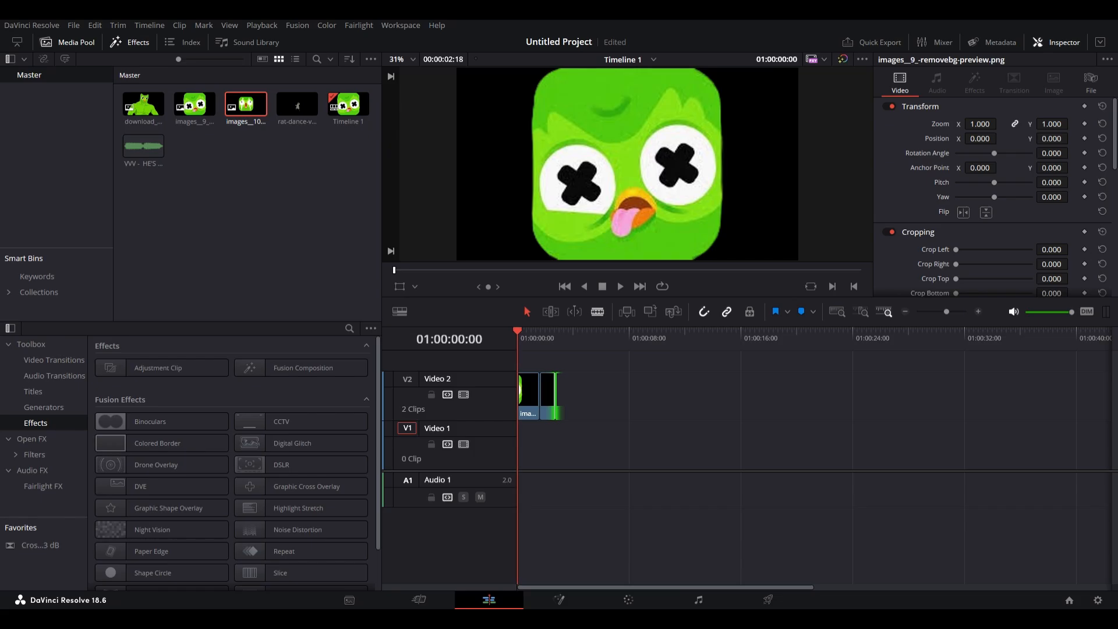
Set the first image's Zoom to 2.640 at its start and play it.
{"action": "left_click_drag", "start_coordinate": [980, 123], "coordinate": [1000, 123]}
{"action": "key", "text": "space"}
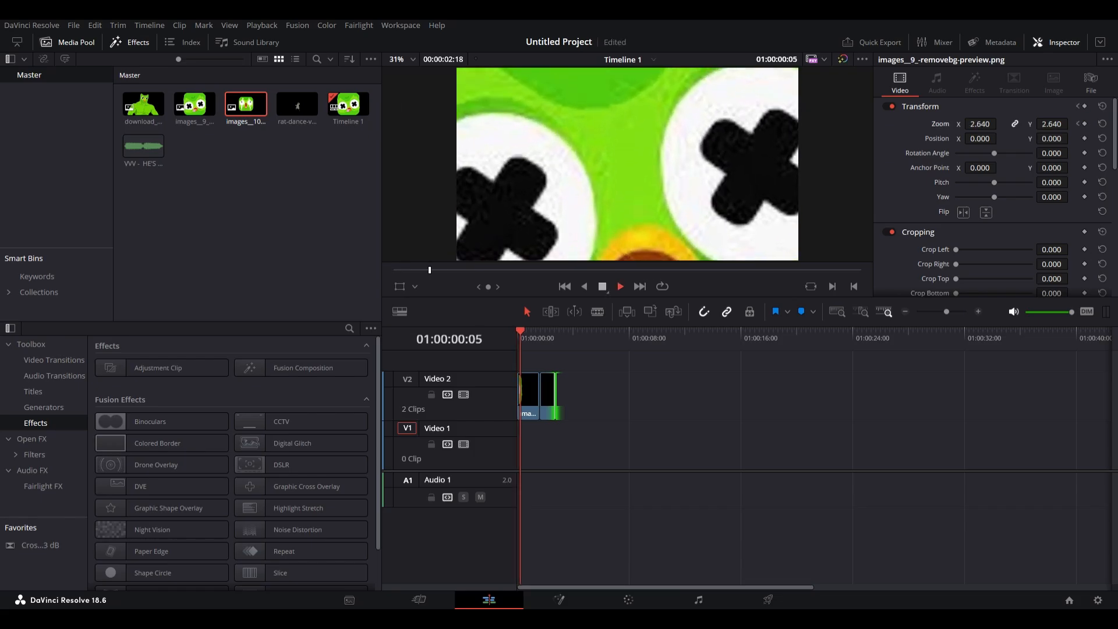
Set the first image's Zoom to 13.960 a few frames in and play through to the second image.
{"action": "left_click_drag", "start_coordinate": [981, 124], "coordinate": [1002, 123]}
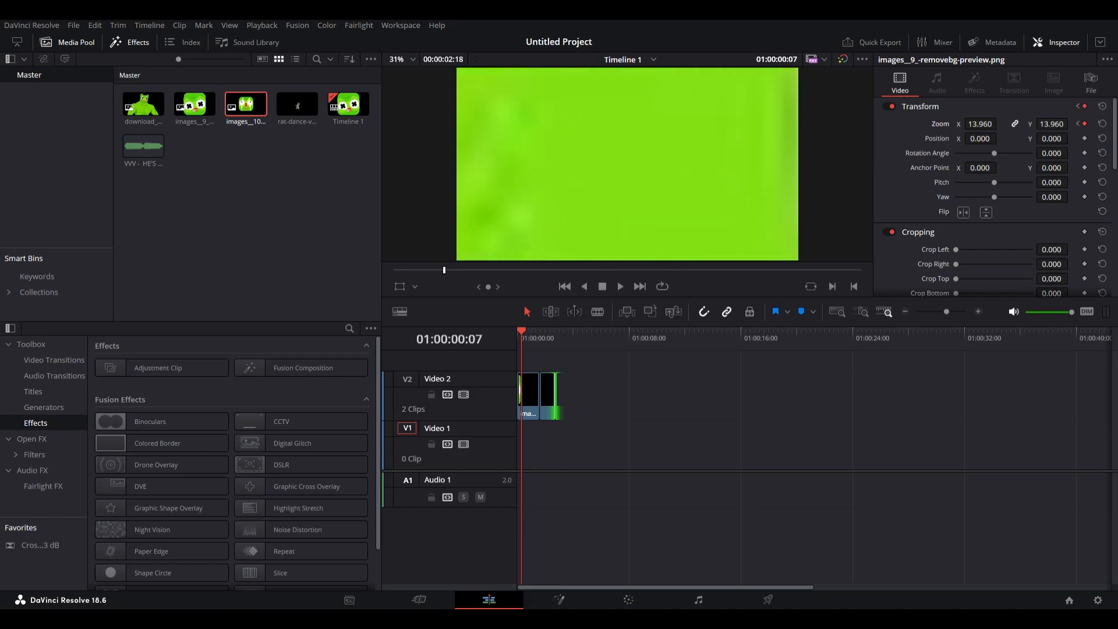
{"action": "key", "text": "space"}
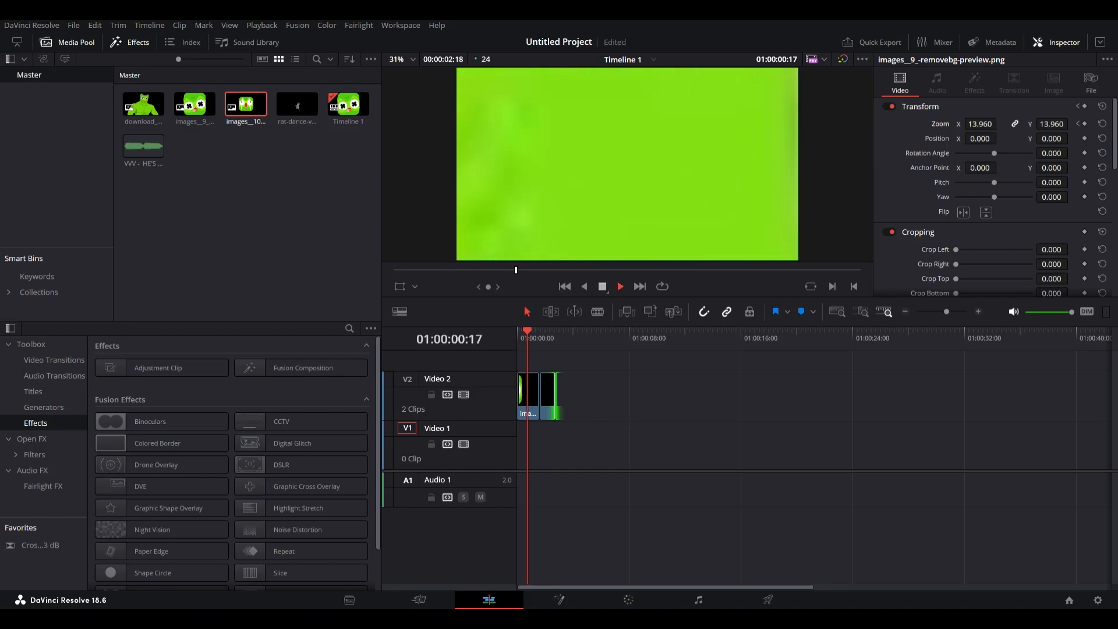
{"action": "key", "text": "space"}
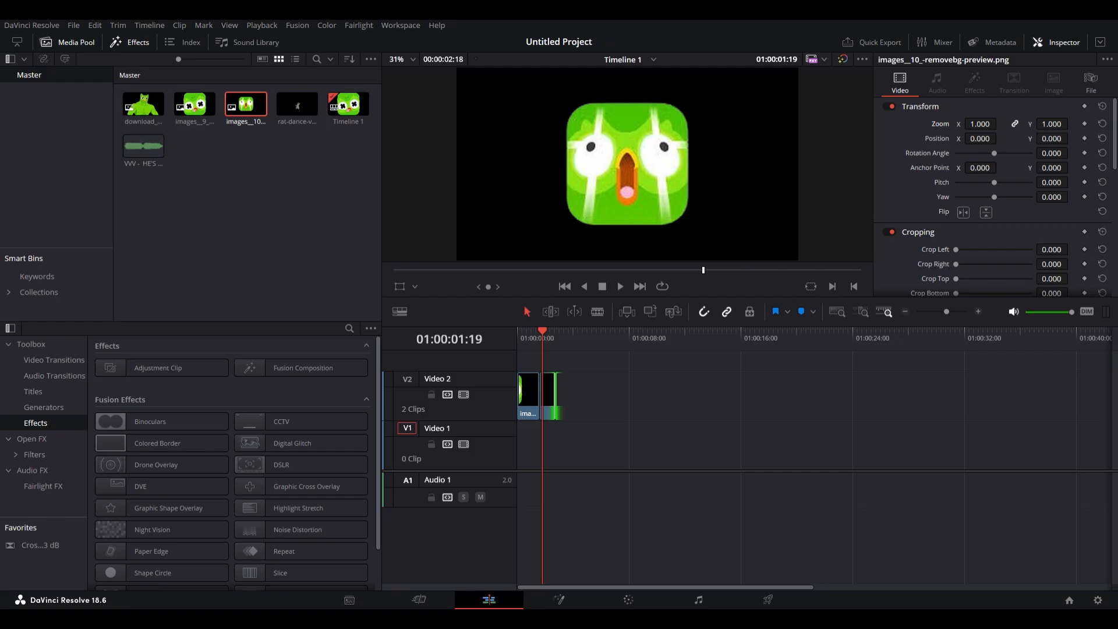
At the second image's start, set Zoom to 26.620 and Position to X 21.000, Y -4320.000, then play it.
{"action": "key", "text": "Left"}
{"action": "key", "text": "Left"}
{"action": "key", "text": "Left"}
{"action": "key", "text": "Left"}
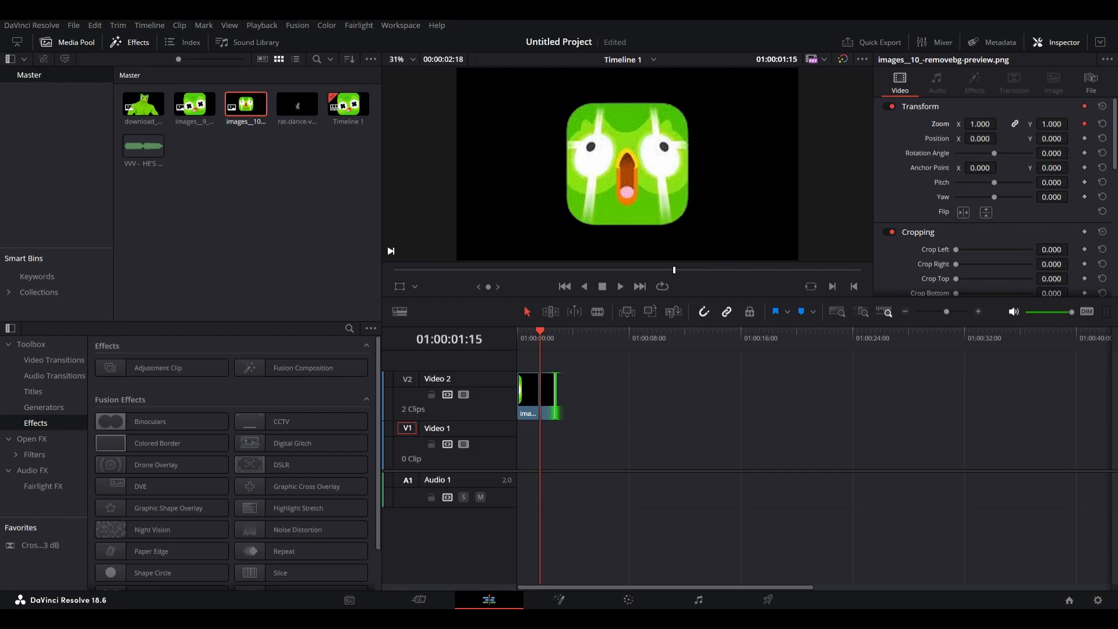
{"action": "left_click_drag", "start_coordinate": [980, 124], "coordinate": [1051, 138]}
{"action": "left_click_drag", "start_coordinate": [980, 124], "coordinate": [1003, 124]}
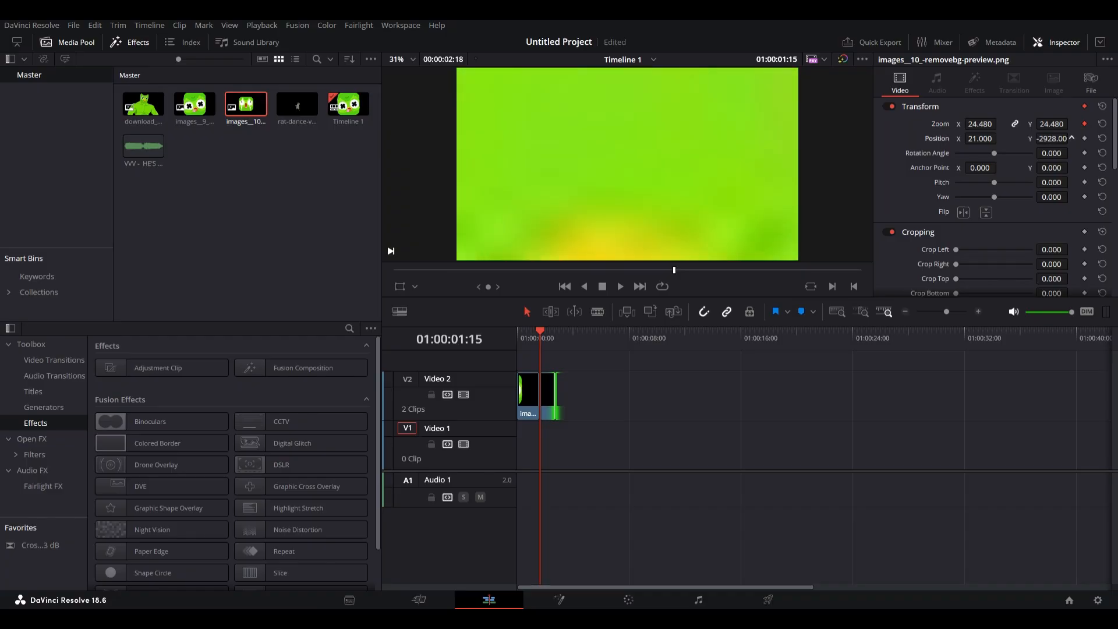
{"action": "left_click_drag", "start_coordinate": [1072, 138], "coordinate": [1051, 139]}
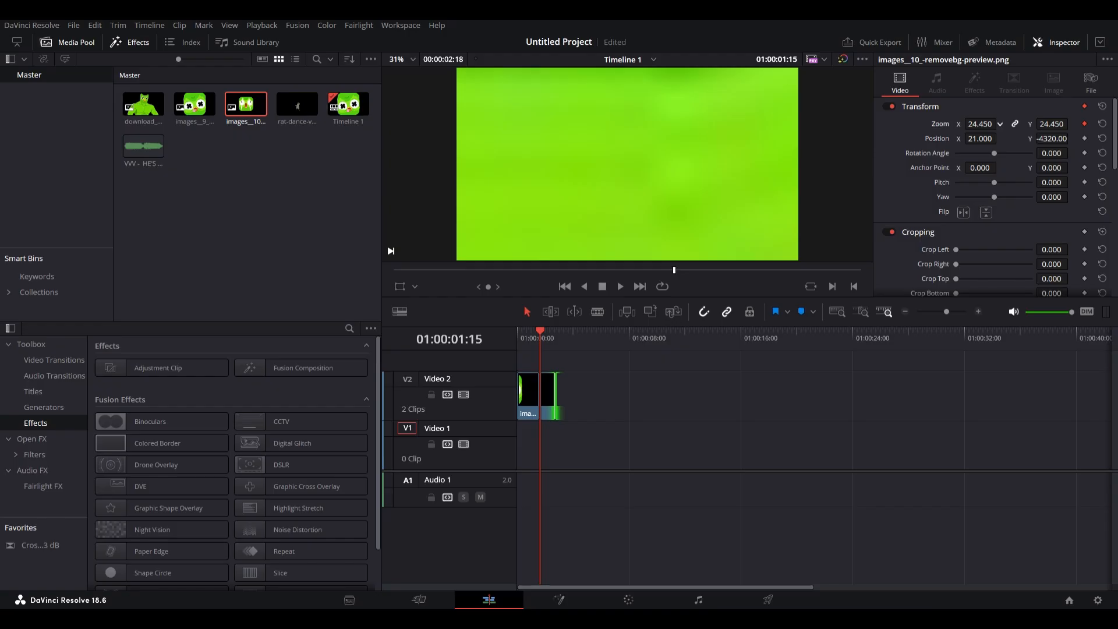
{"action": "left_click_drag", "start_coordinate": [981, 124], "coordinate": [985, 124]}
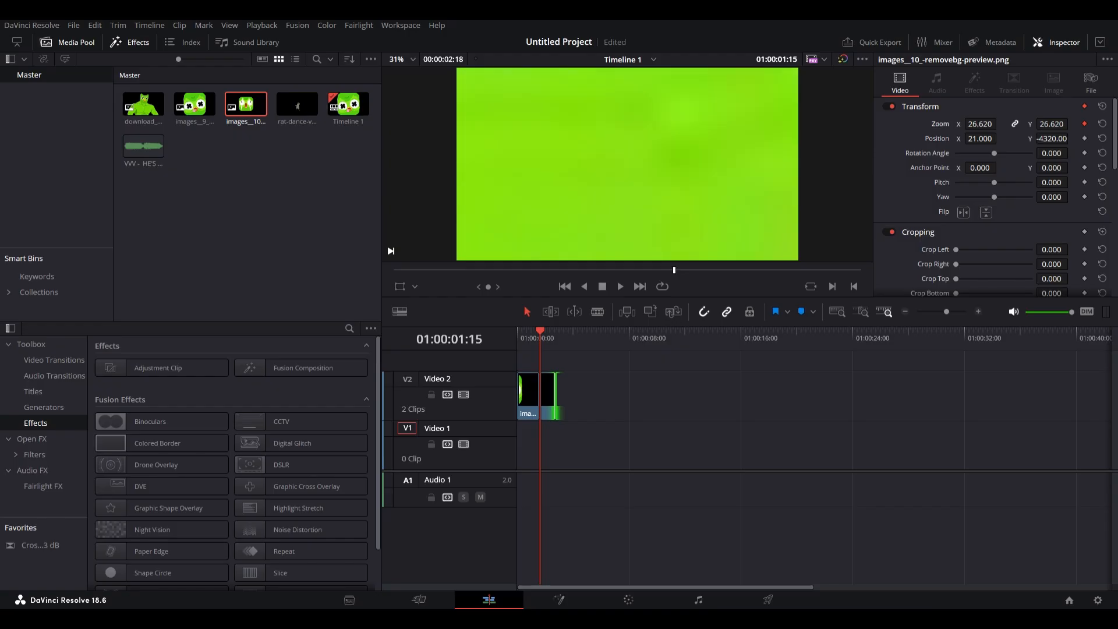
{"action": "key", "text": "space"}
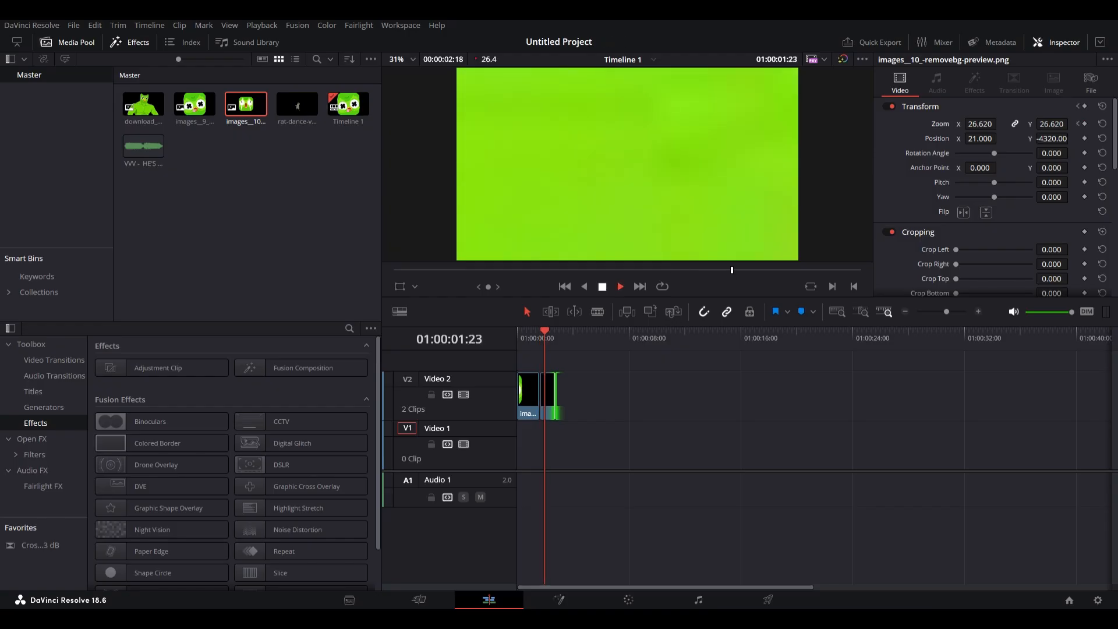
{"action": "key", "text": "space"}
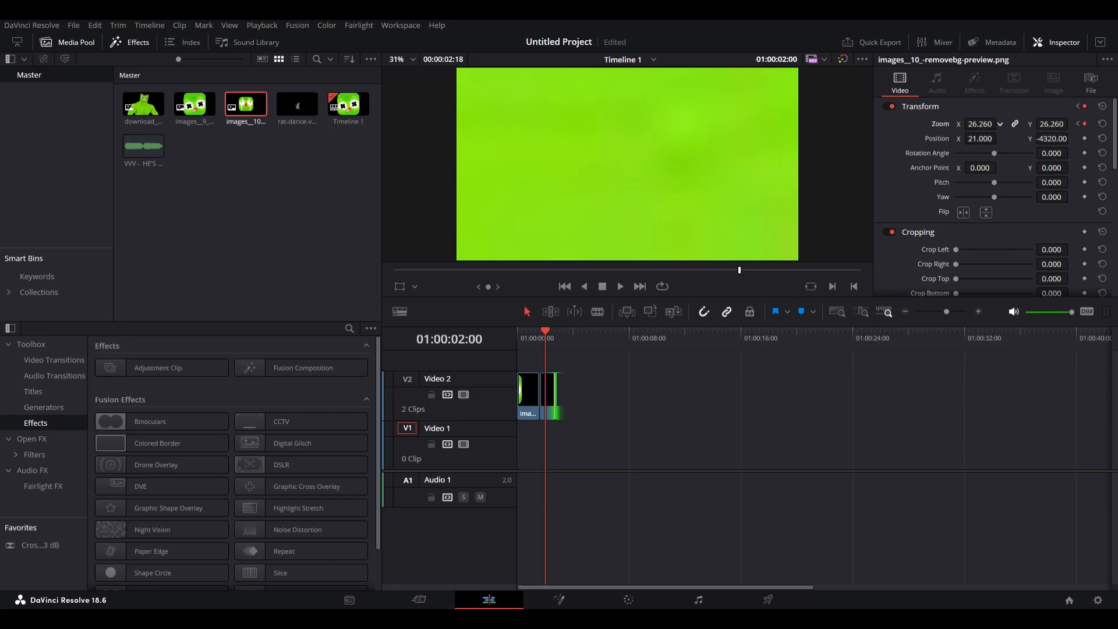
Adjust the second image's Zoom and play the timeline from the start.
{"action": "left_click_drag", "start_coordinate": [980, 125], "coordinate": [934, 124]}
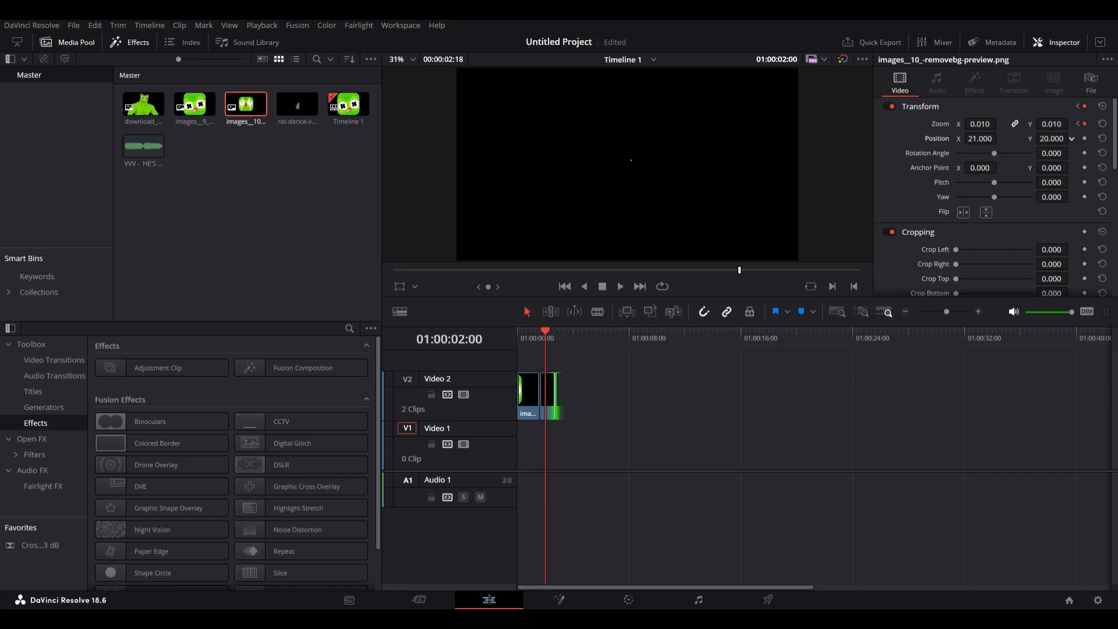
{"action": "left_click_drag", "start_coordinate": [981, 124], "coordinate": [1039, 124]}
{"action": "key", "text": "Home"}
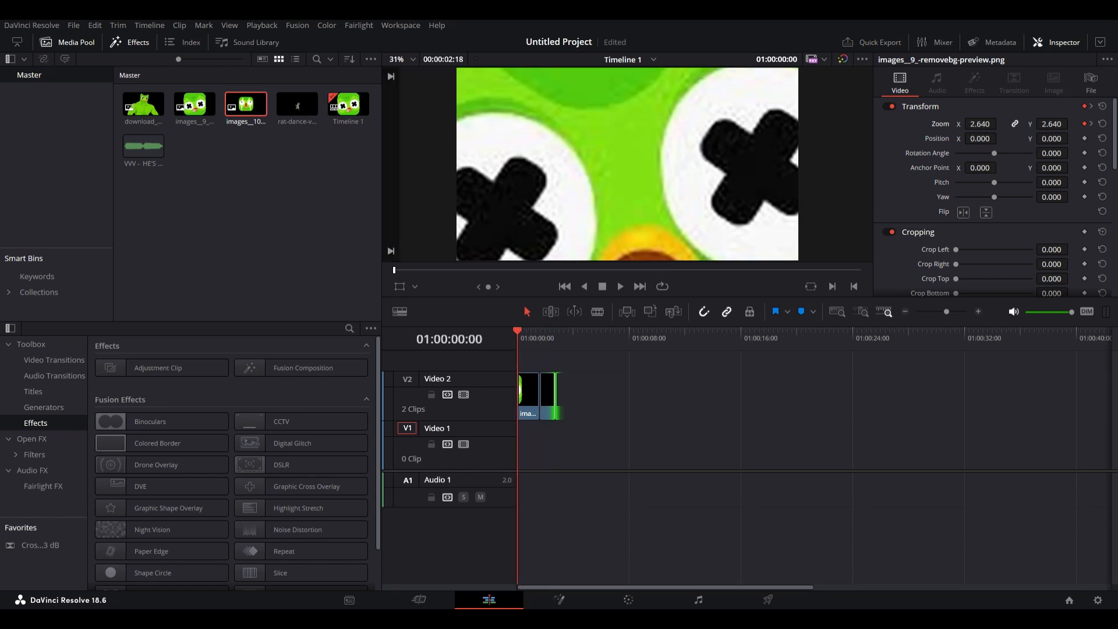
{"action": "key", "text": "space"}
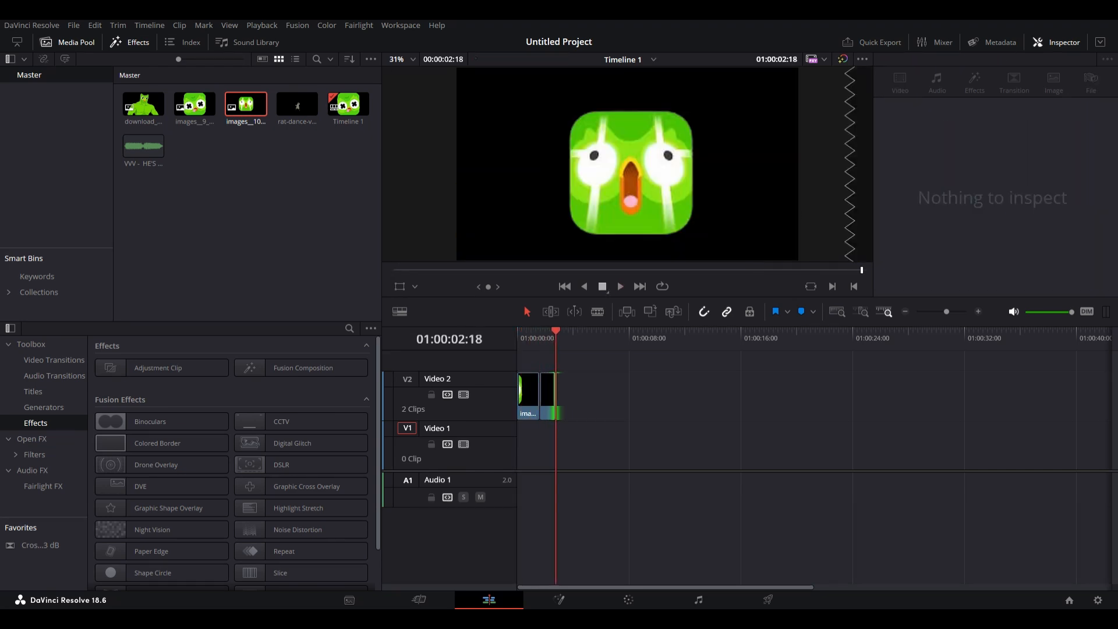
Replace the second image on Video 2 with download_1_-removebg-preview.png.
{"action": "left_click", "coordinate": [547, 397]}
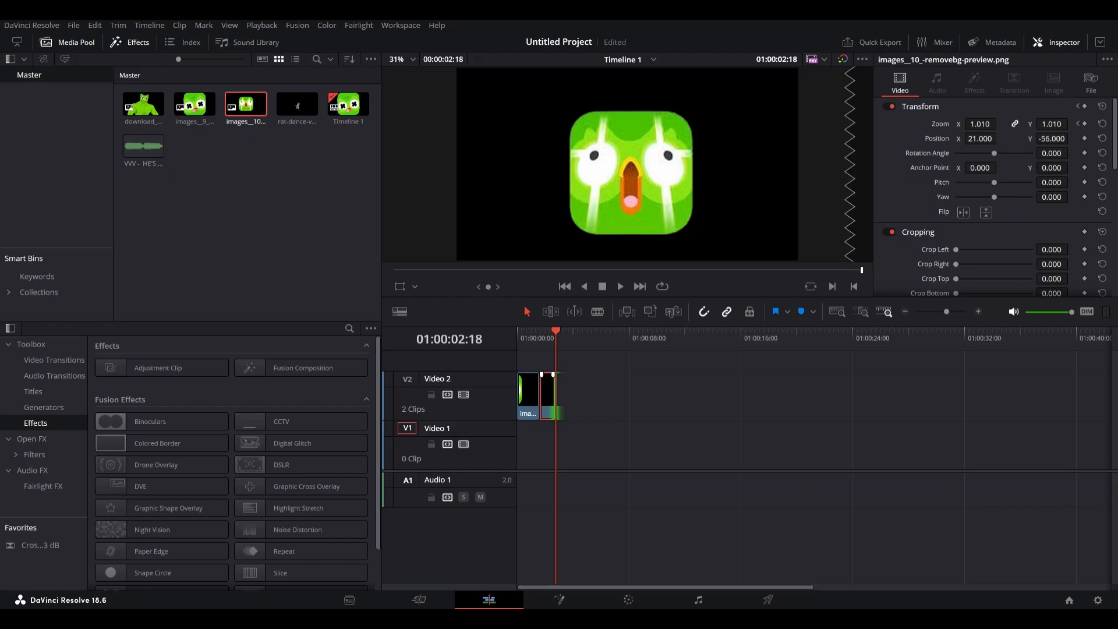
{"action": "key", "text": "Delete"}
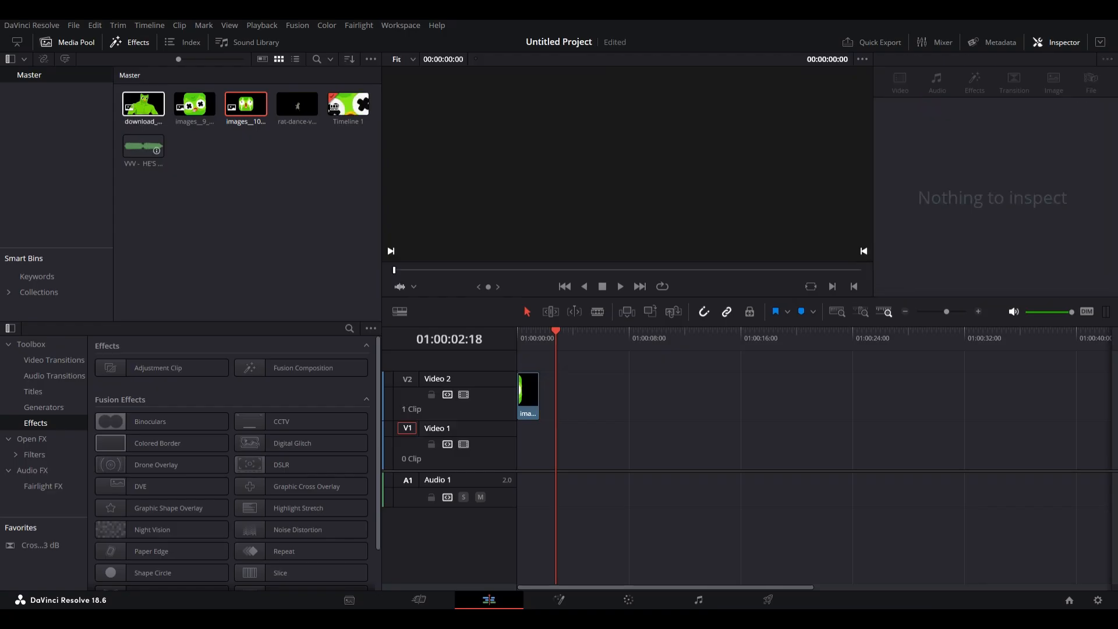
{"action": "left_click_drag", "start_coordinate": [152, 106], "coordinate": [543, 397]}
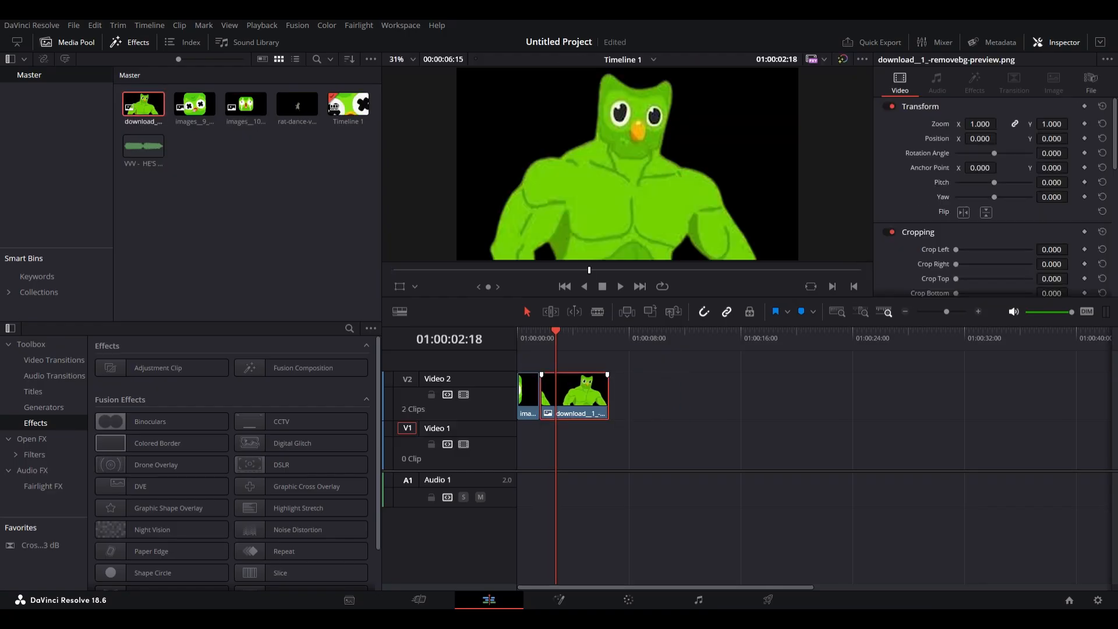
At the start of the download image, set its Zoom to 13.110 and play briefly.
{"action": "left_click_drag", "start_coordinate": [555, 331], "coordinate": [540, 331]}
{"action": "left_click_drag", "start_coordinate": [981, 124], "coordinate": [1115, 124]}
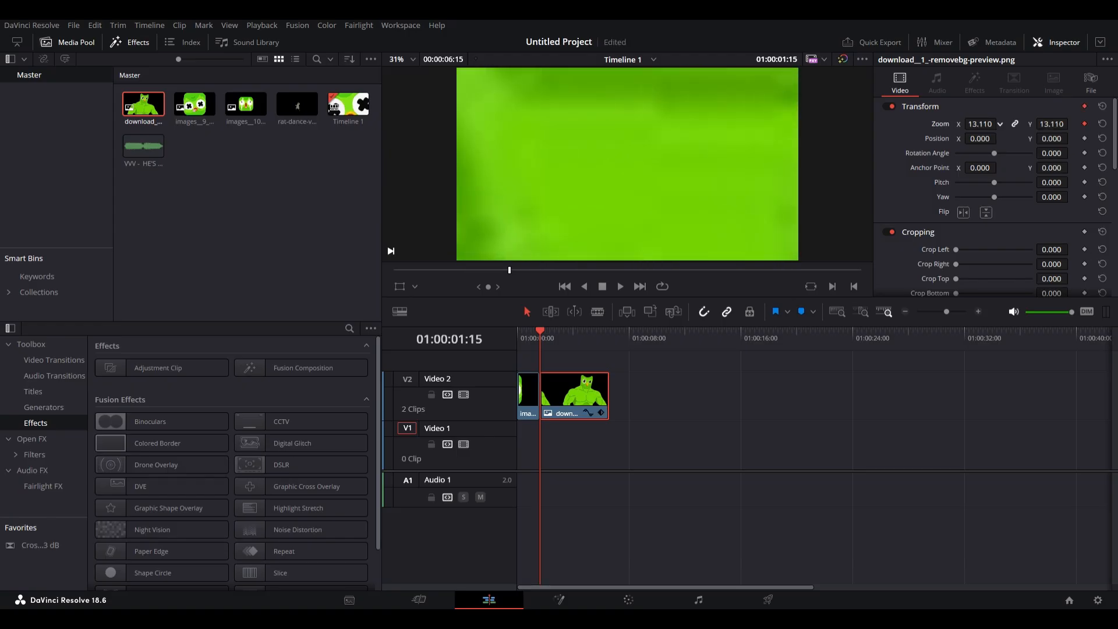
{"action": "key", "text": "space"}
{"action": "key", "text": "space"}
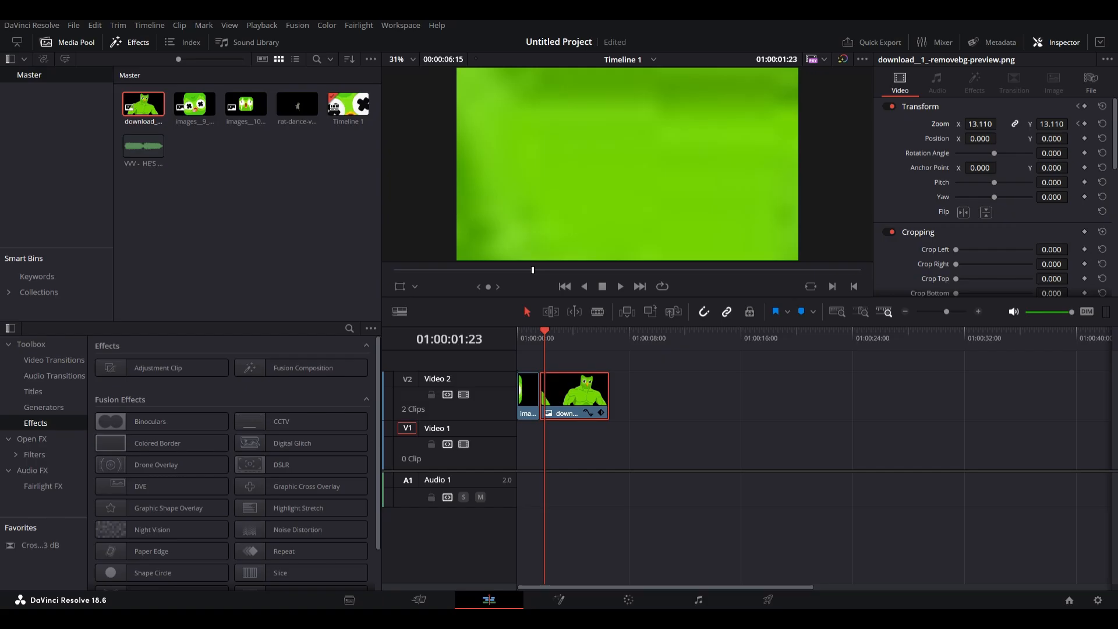
A few frames later set the download image's Zoom to 0.810, then play the timeline from the start.
{"action": "left_click_drag", "start_coordinate": [981, 124], "coordinate": [836, 124]}
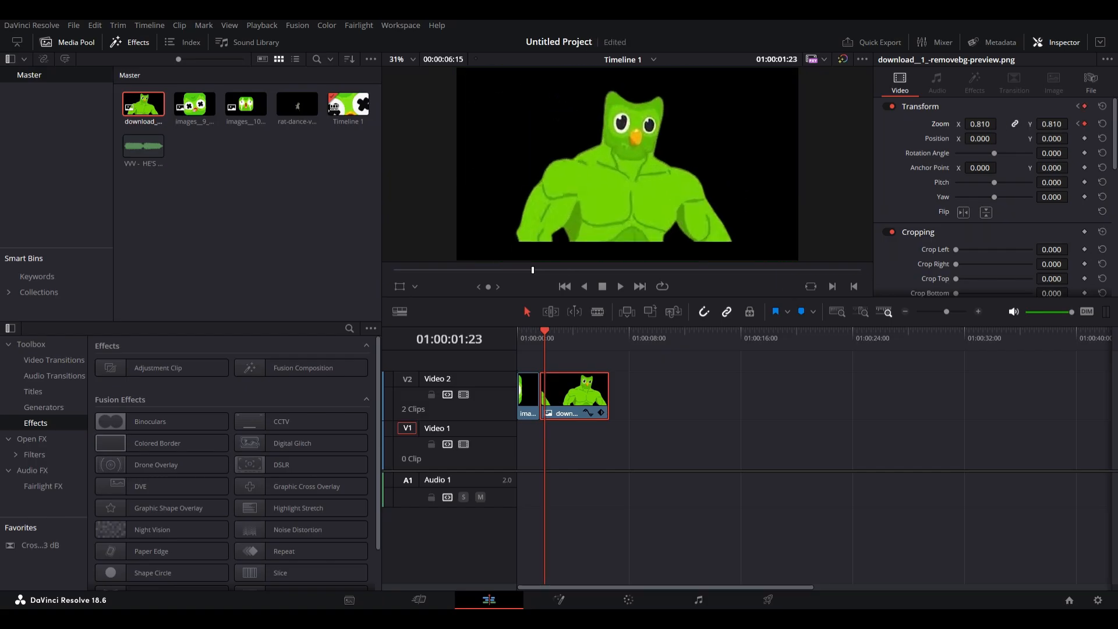
{"action": "left_click", "coordinate": [746, 414]}
{"action": "key", "text": "Home"}
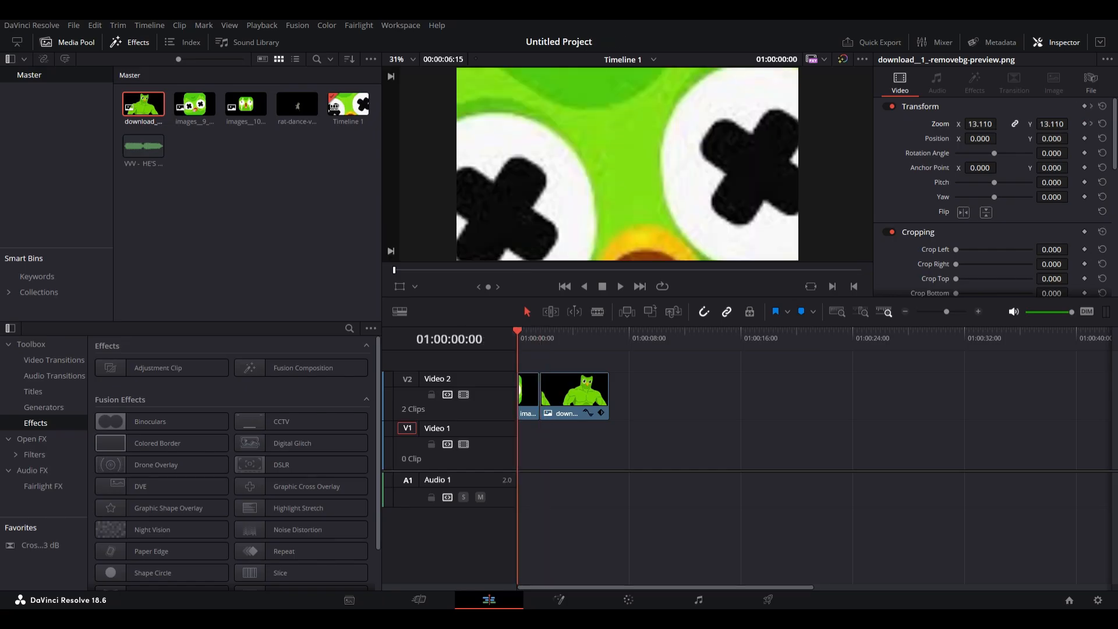
{"action": "key", "text": "space"}
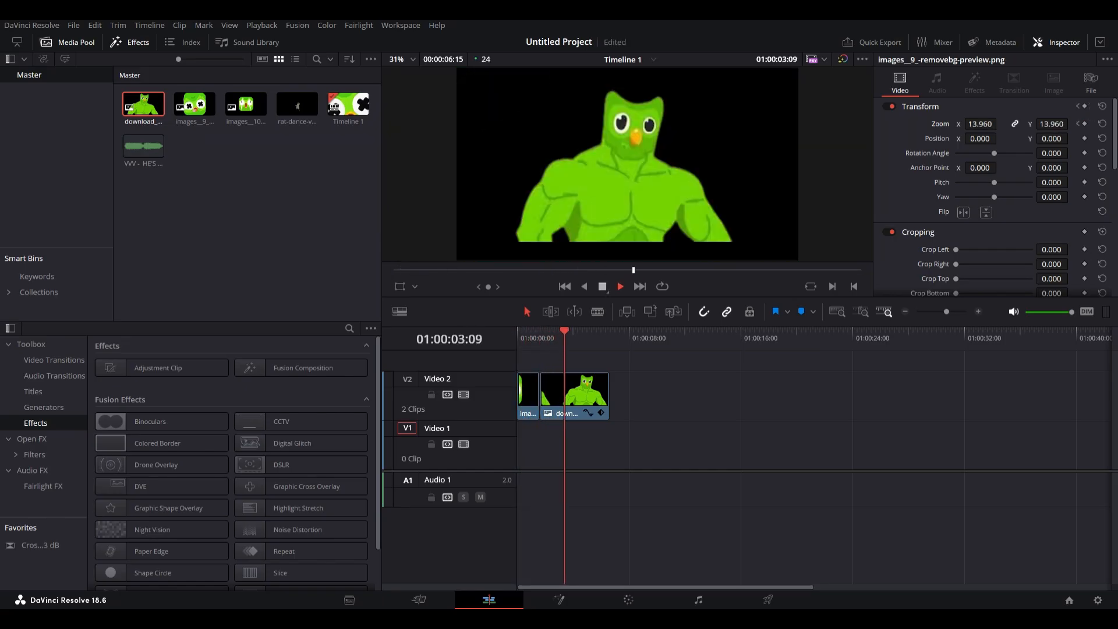
{"action": "key", "text": "space"}
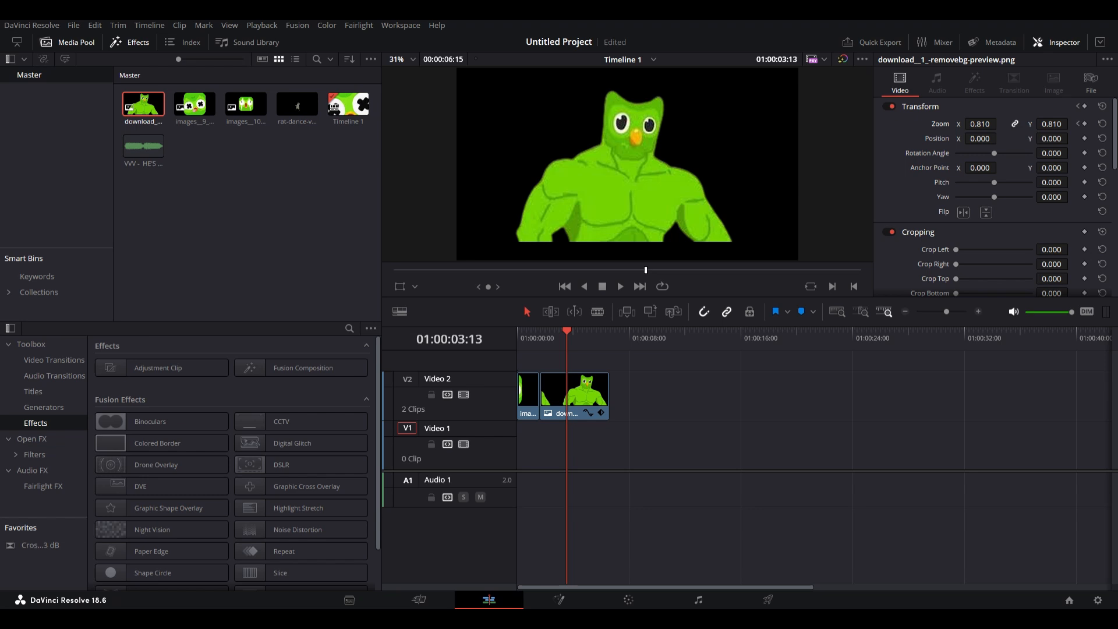
Place rat-dance-viral.gif on Video 2 at about 8 seconds and play it.
{"action": "left_click_drag", "start_coordinate": [566, 331], "coordinate": [633, 332]}
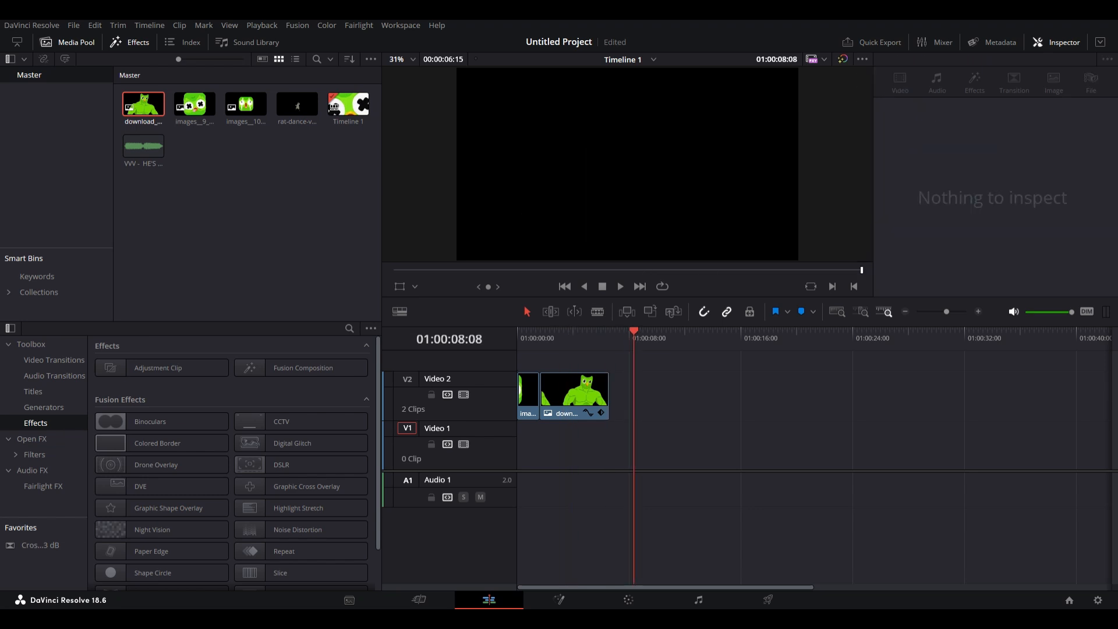
{"action": "left_click_drag", "start_coordinate": [293, 105], "coordinate": [648, 396]}
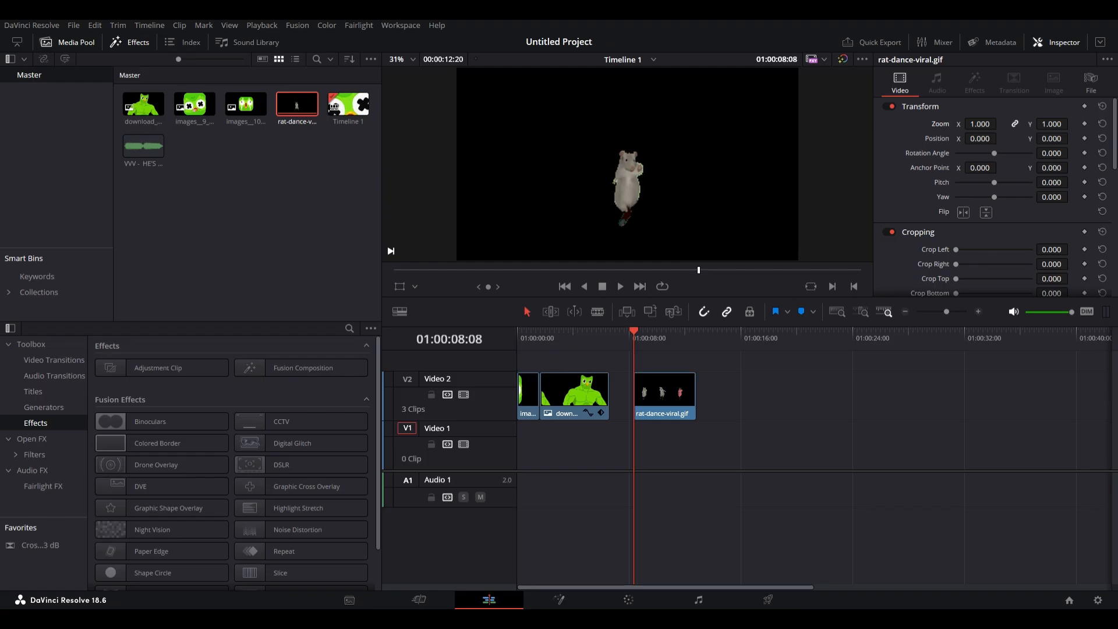
{"action": "key", "text": "space"}
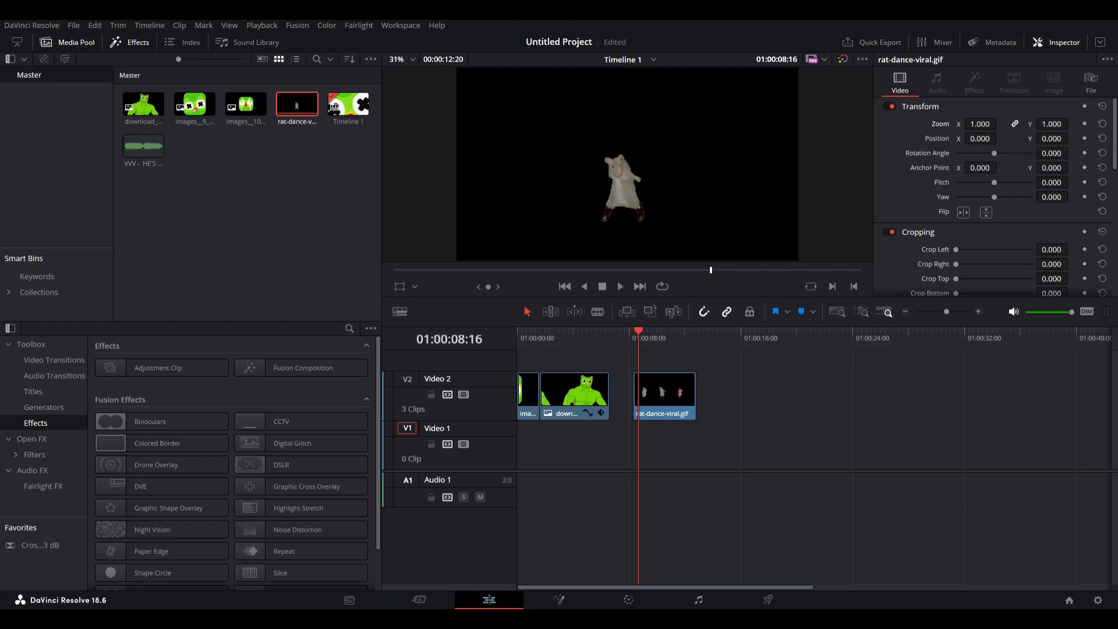
Keyframe the GIF's Zoom at 2.690 and play from the GIF's start.
{"action": "left_click", "coordinate": [1085, 124]}
{"action": "left_click_drag", "start_coordinate": [981, 124], "coordinate": [1025, 123]}
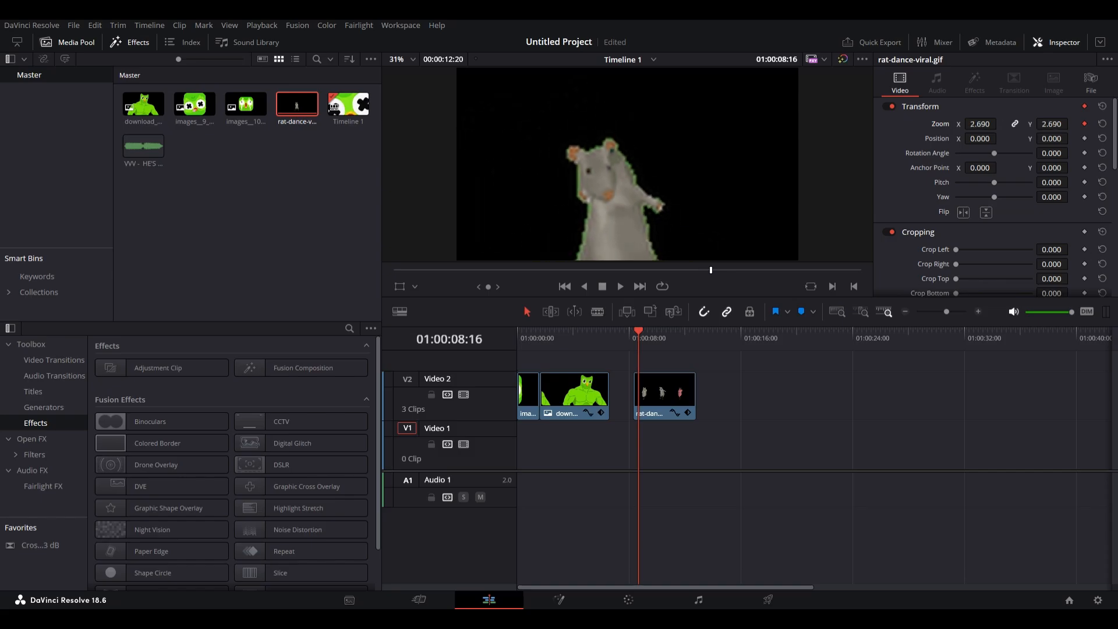
{"action": "key", "text": "Up"}
{"action": "key", "text": "space"}
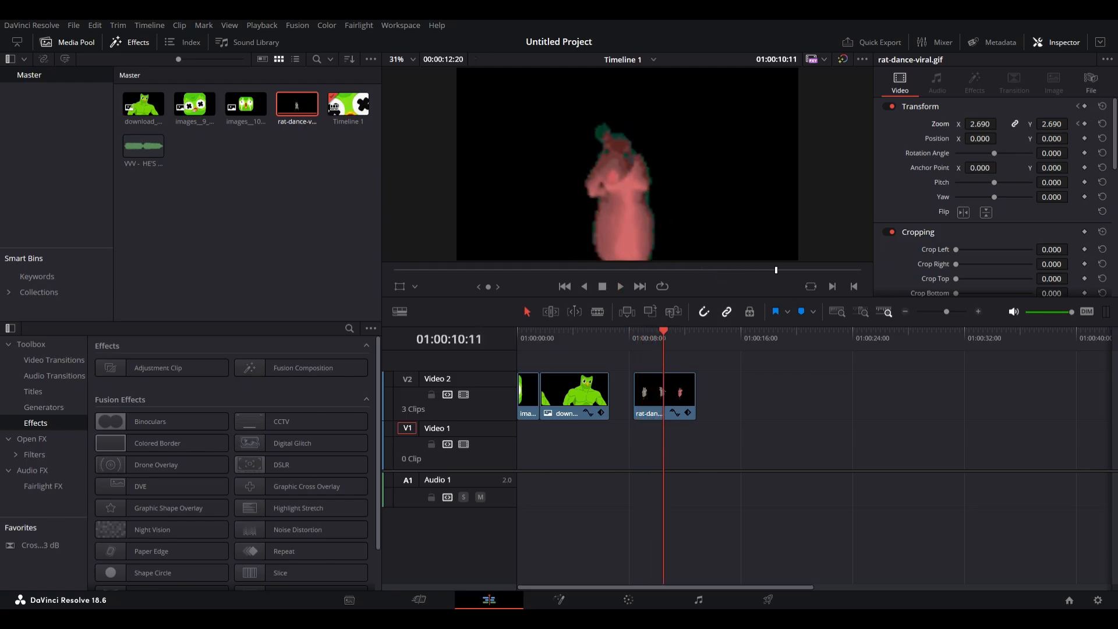
About two seconds into the GIF, set its Zoom to 12.410 and play.
{"action": "left_click_drag", "start_coordinate": [980, 124], "coordinate": [1075, 124]}
{"action": "left_click_drag", "start_coordinate": [995, 124], "coordinate": [1072, 124]}
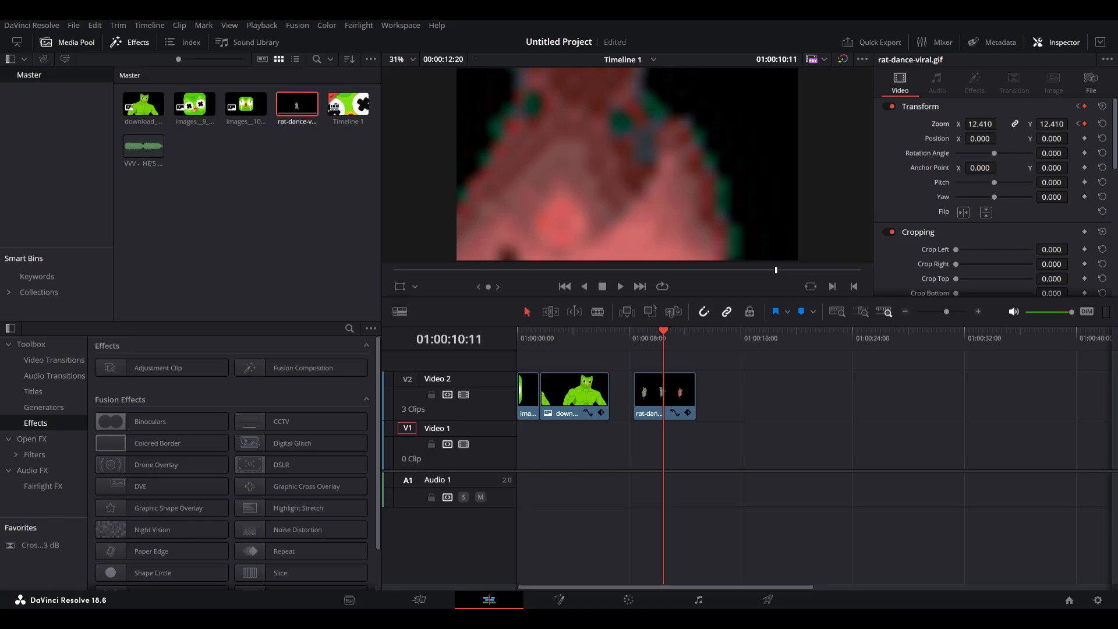
{"action": "key", "text": "space"}
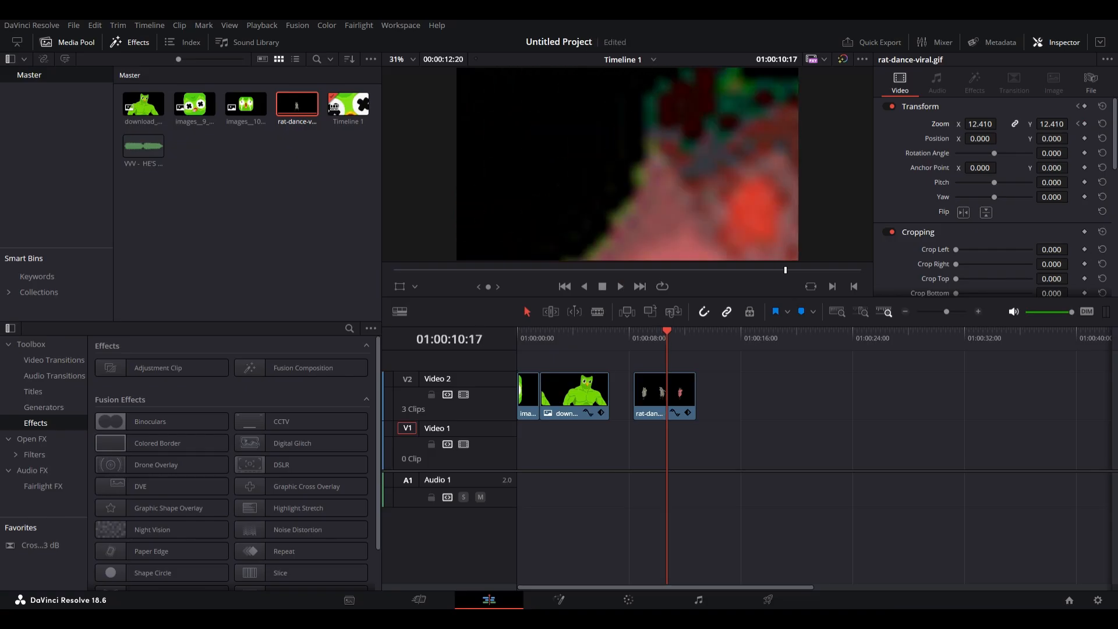
Set the GIF's Zoom to 1.110 a few frames later and replay from its start.
{"action": "left_click_drag", "start_coordinate": [981, 124], "coordinate": [322, 124]}
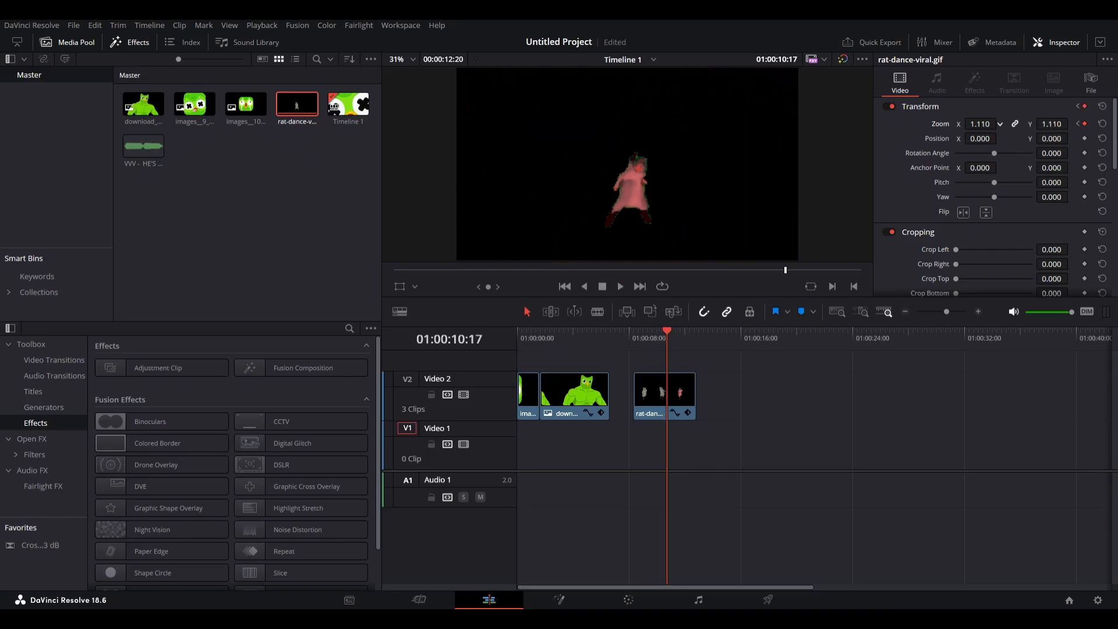
{"action": "key", "text": "Up"}
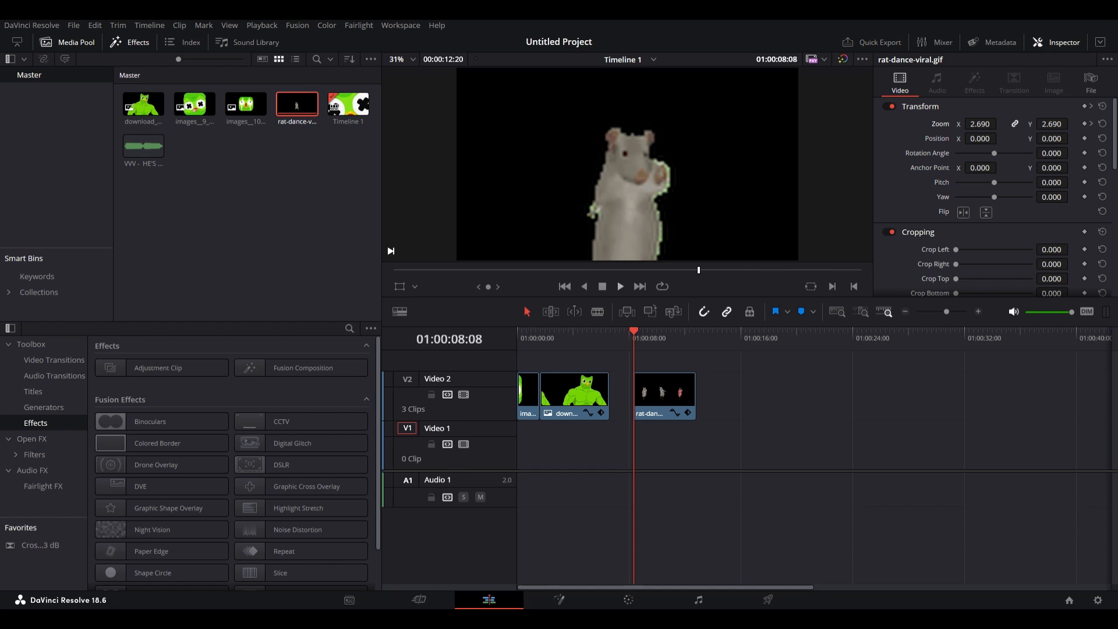
{"action": "key", "text": "space"}
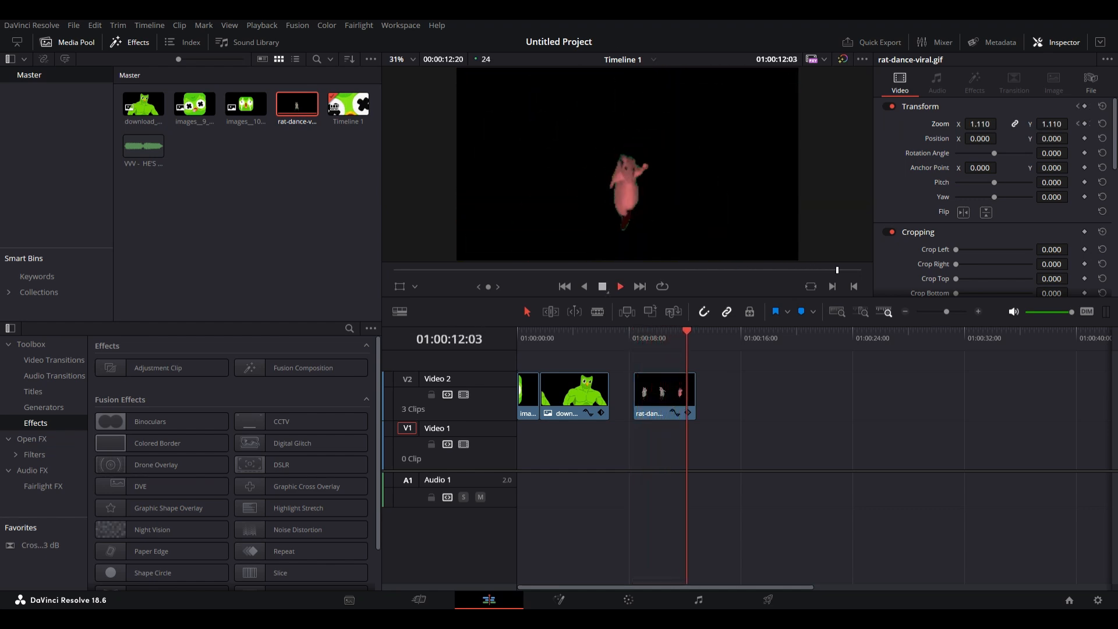
Delete the rat-dance GIF from Video 2 and play the timeline from the start.
{"action": "left_click", "coordinate": [665, 396]}
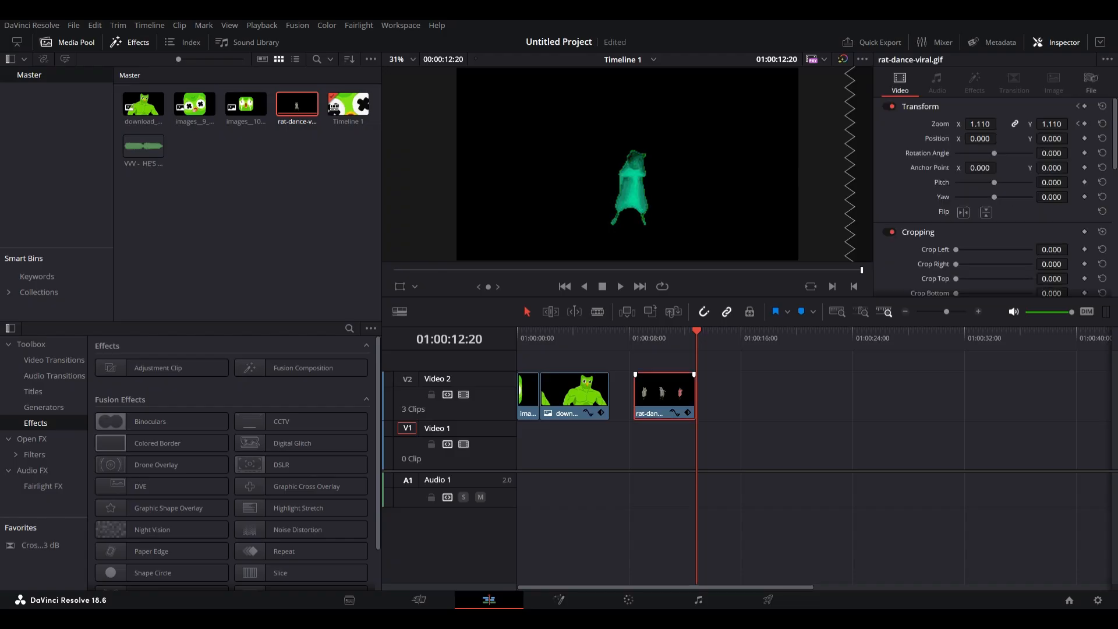
{"action": "key", "text": "Delete"}
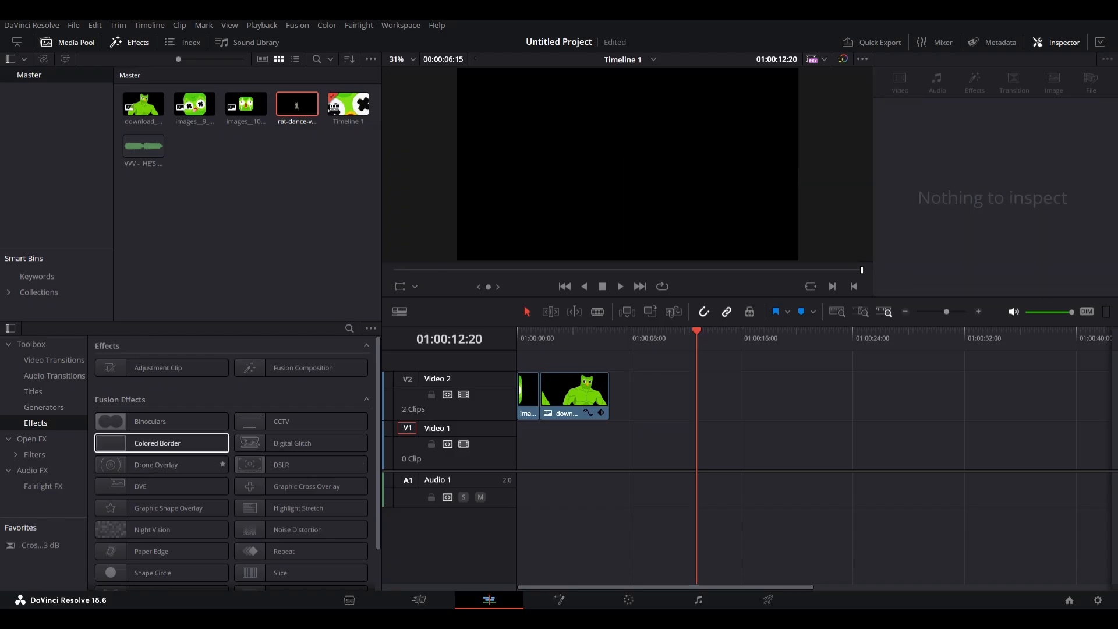
{"action": "key", "text": "Home"}
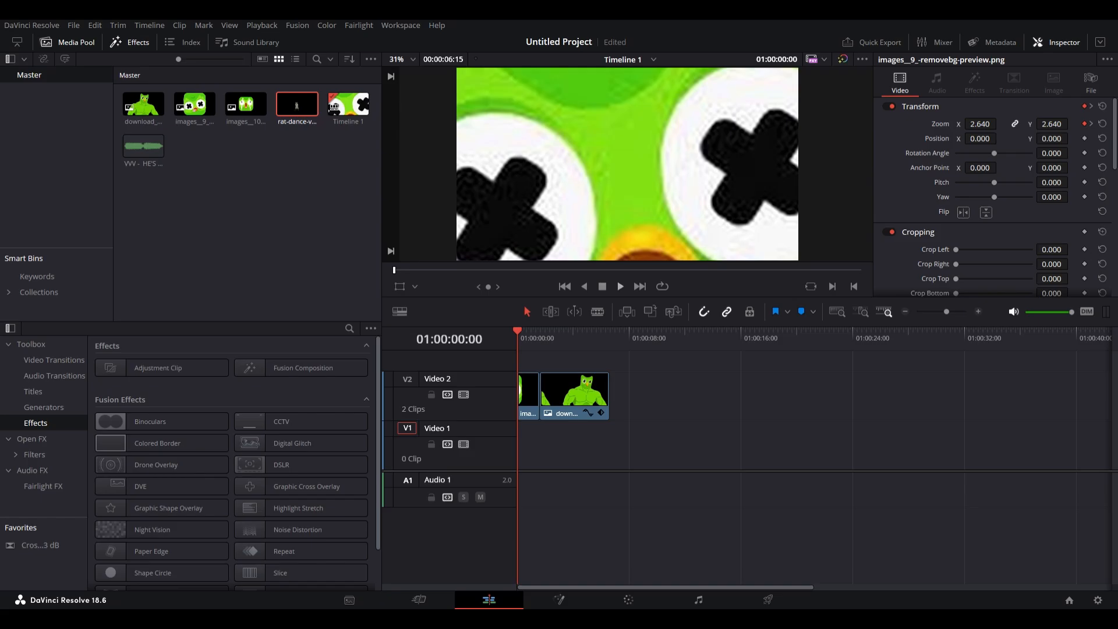
{"action": "key", "text": "space"}
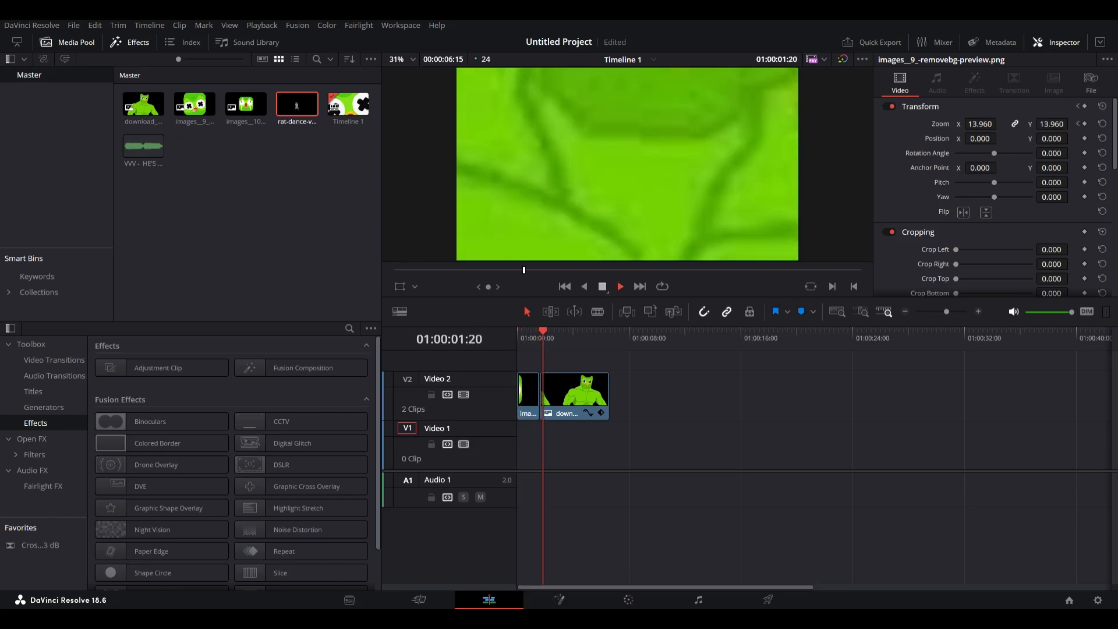